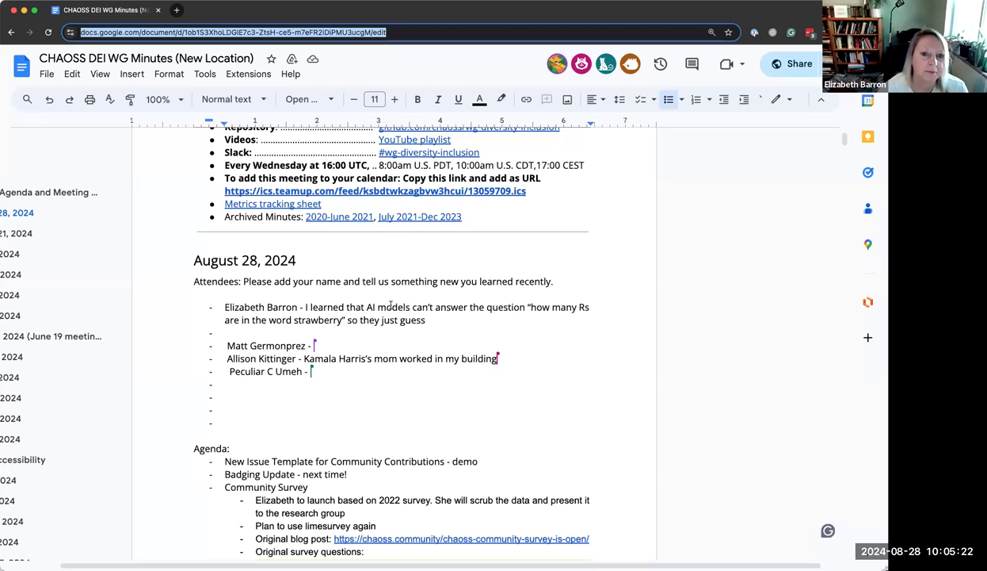
- Place the cursor below the last attendee, then select the 'New Issue Template for Community Contributions - demo' agenda line
left_click(226, 388)
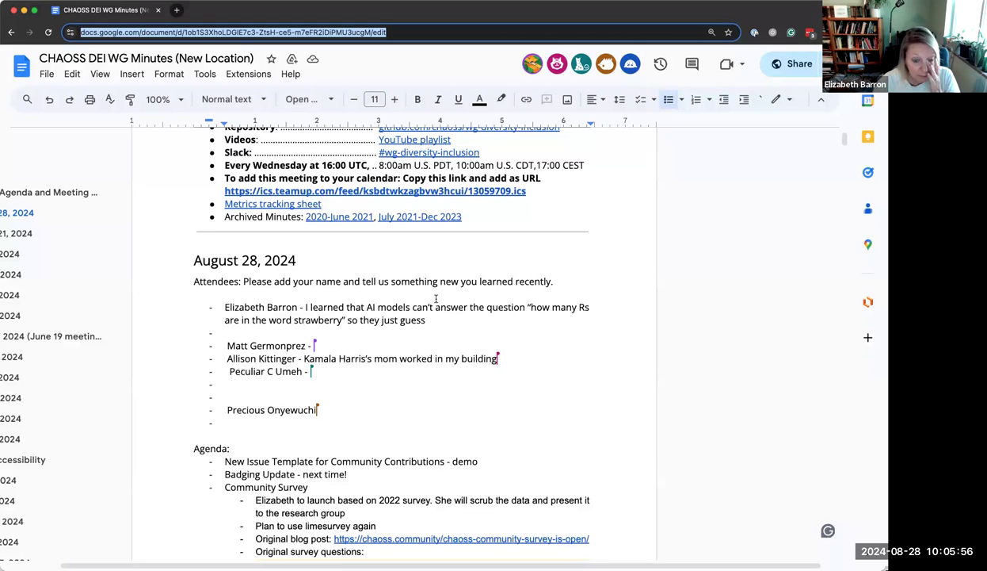
scroll(428, 296, "down", 1)
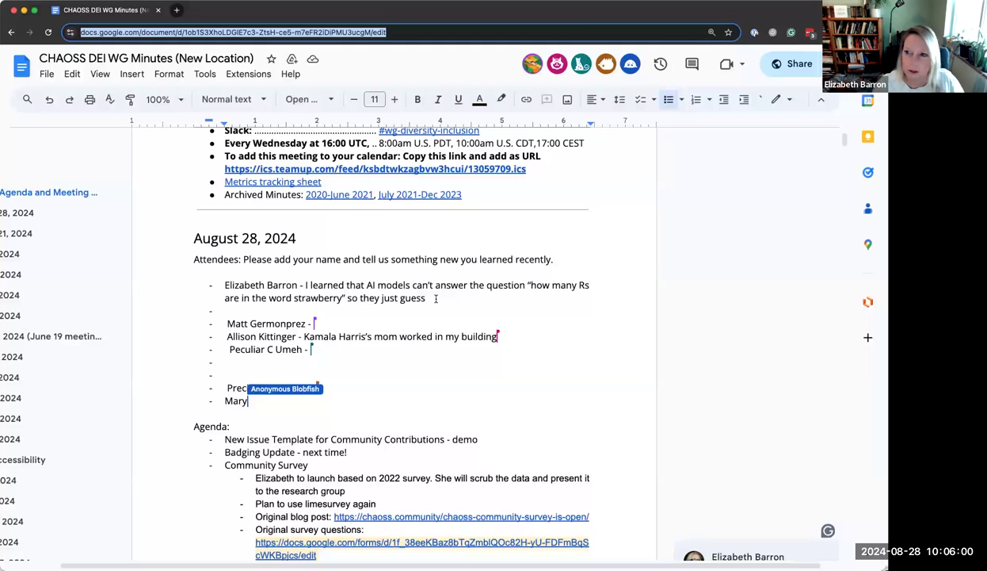
scroll(341, 333, "down", 3)
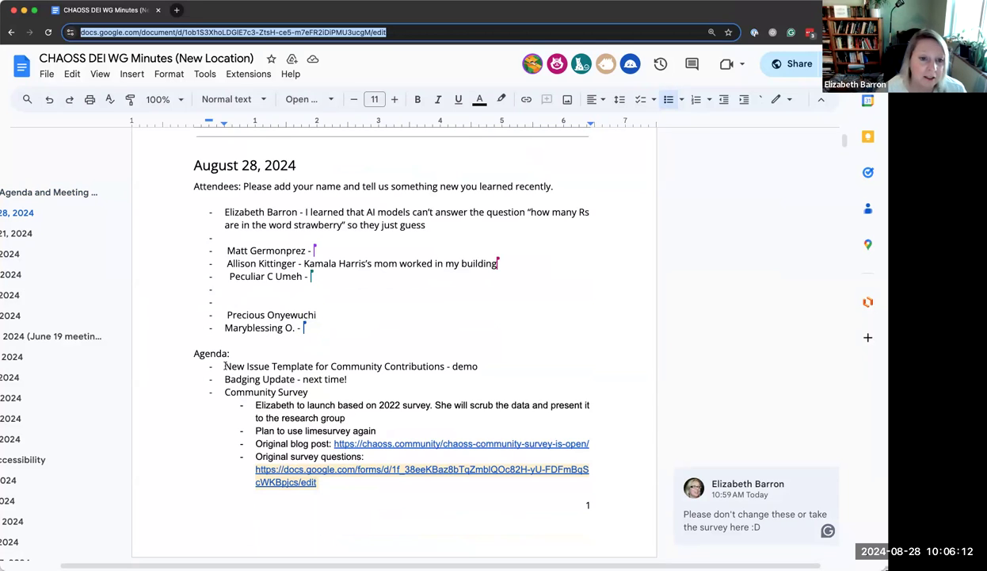
left_click_drag(227, 366, 480, 367)
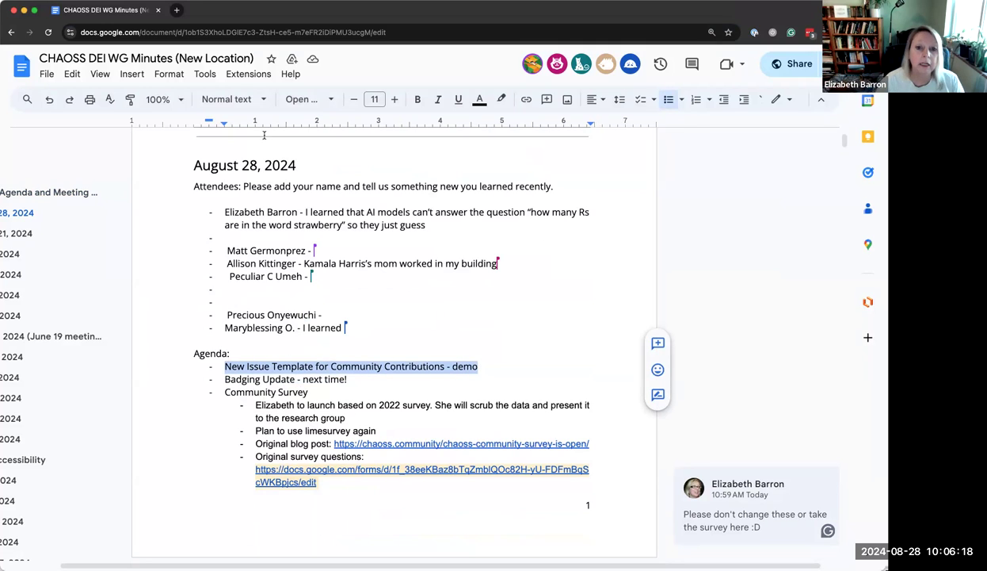
- In a new tab, open community-contributions.md in the chaoss/community GitHub repository
left_click(177, 11)
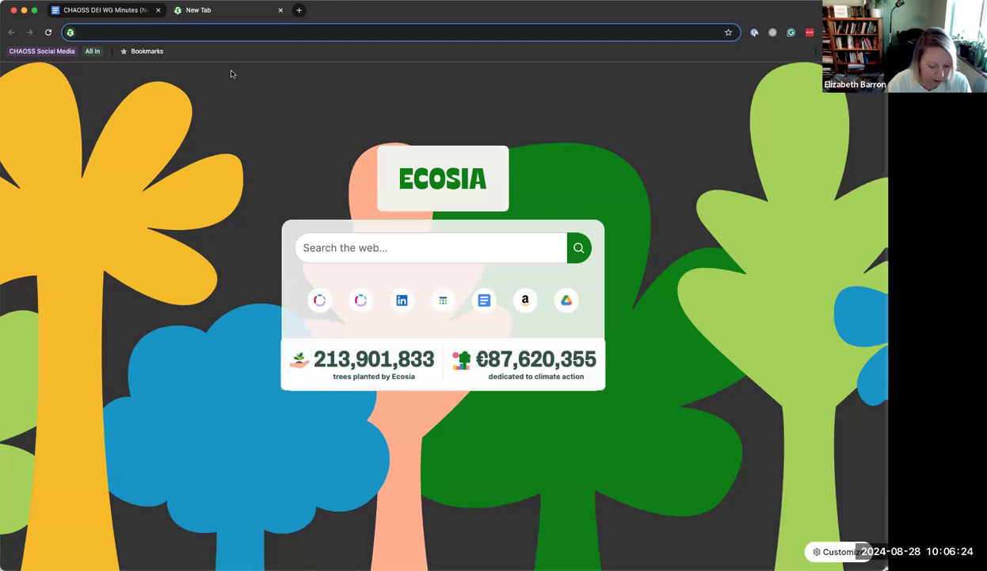
type("github")
key("Return")
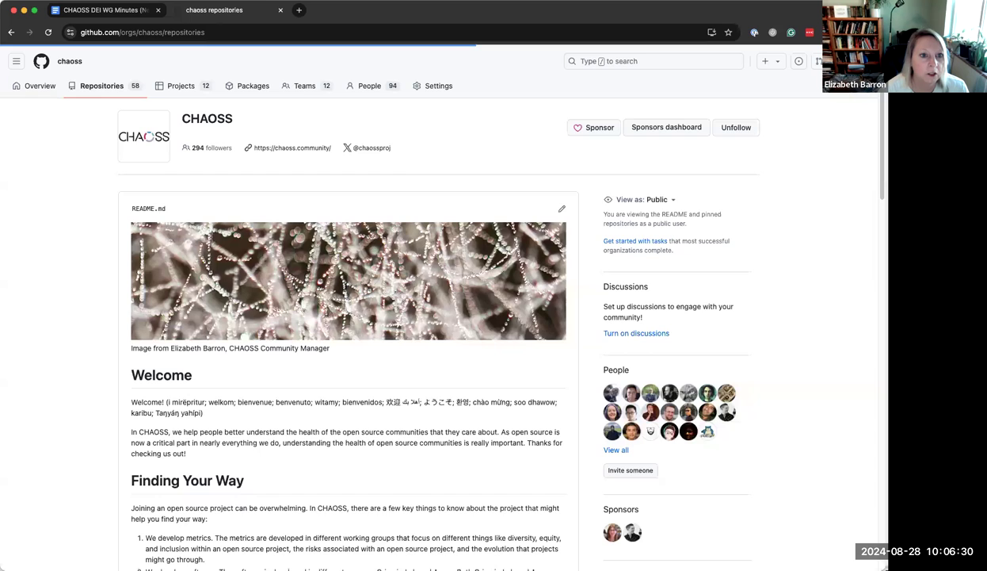
left_click(213, 306)
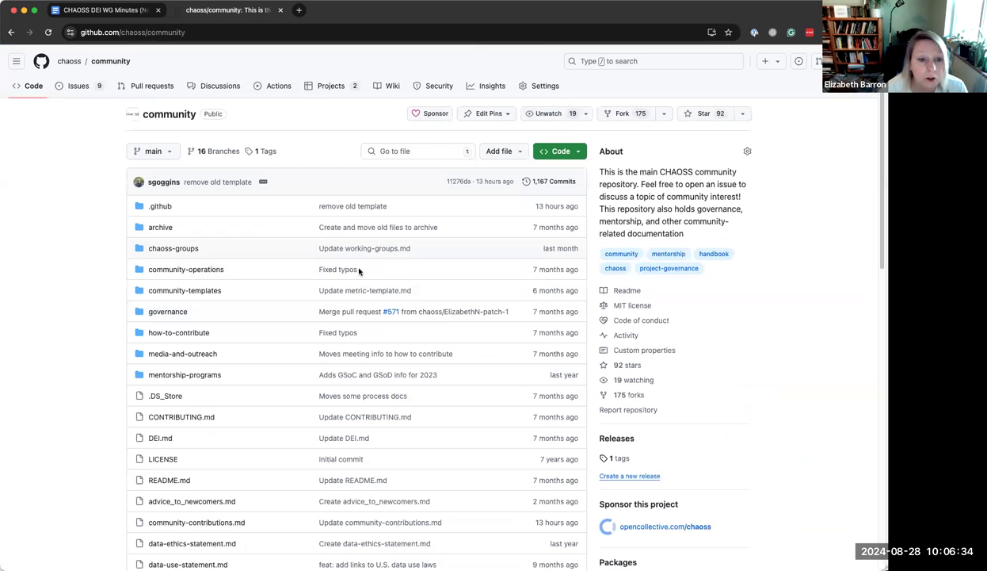
left_click(202, 523)
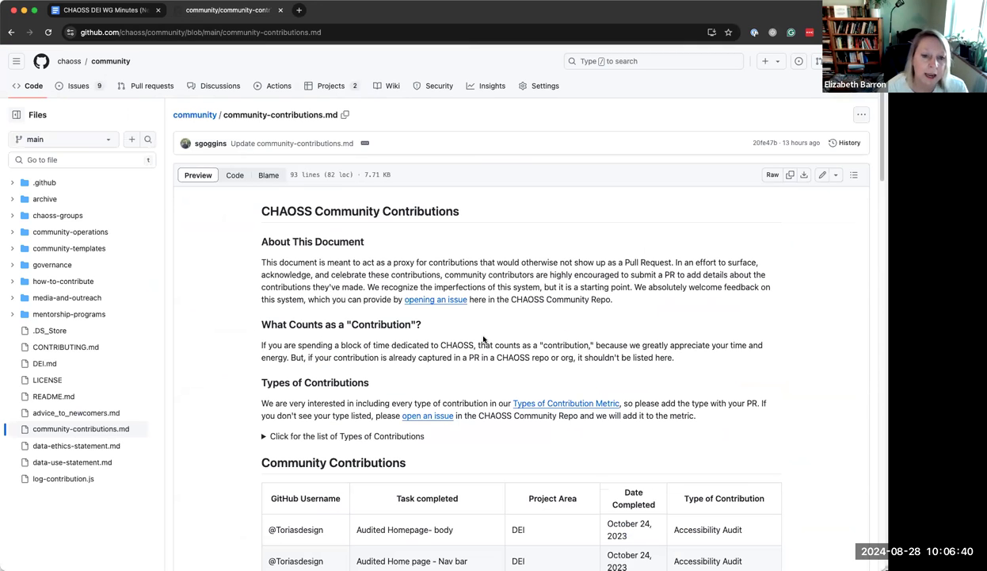
- Scroll through the Community Contributions table of tasks, project areas, dates and types
scroll(483, 339, "down", 1)
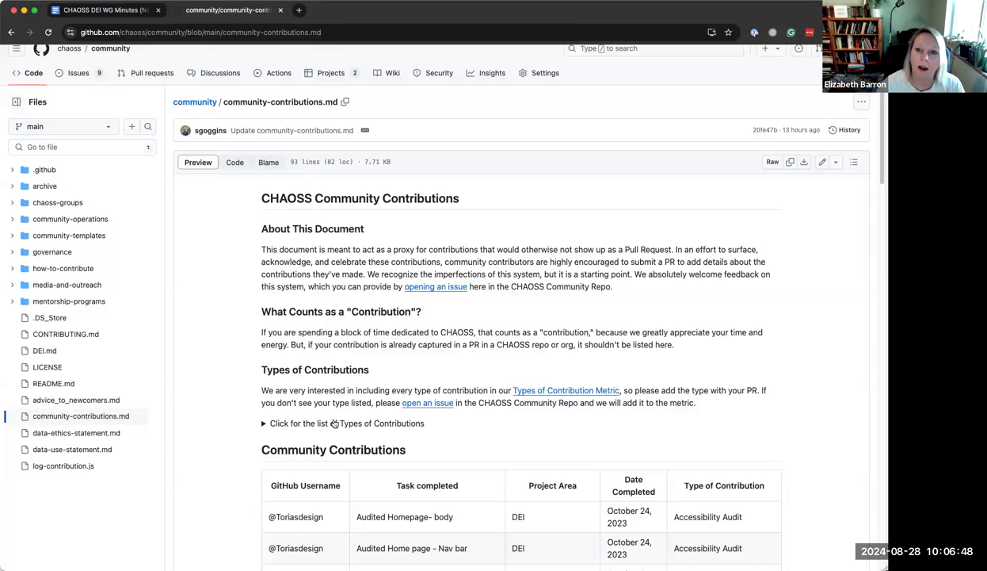
scroll(426, 424, "down", 4)
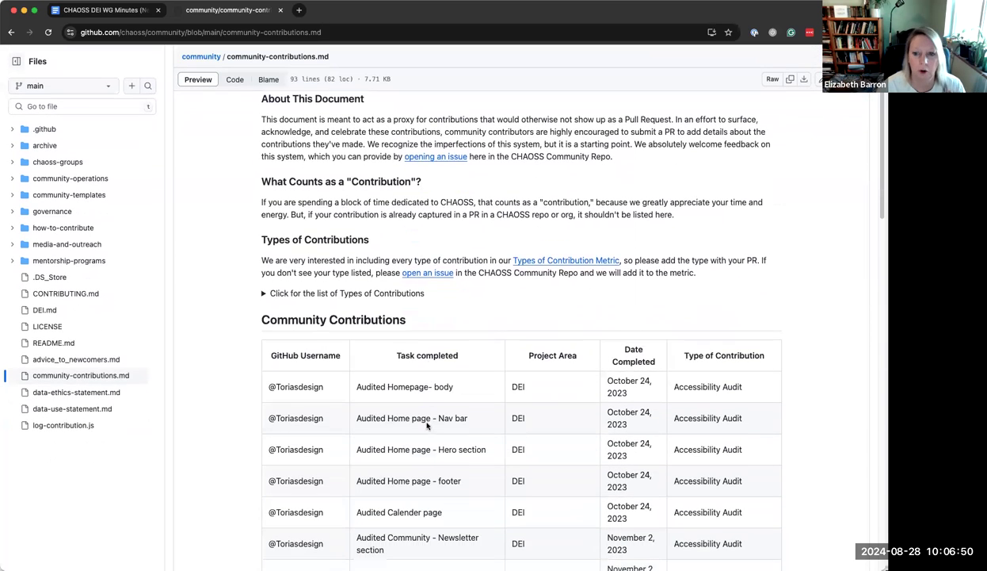
scroll(426, 426, "down", 1)
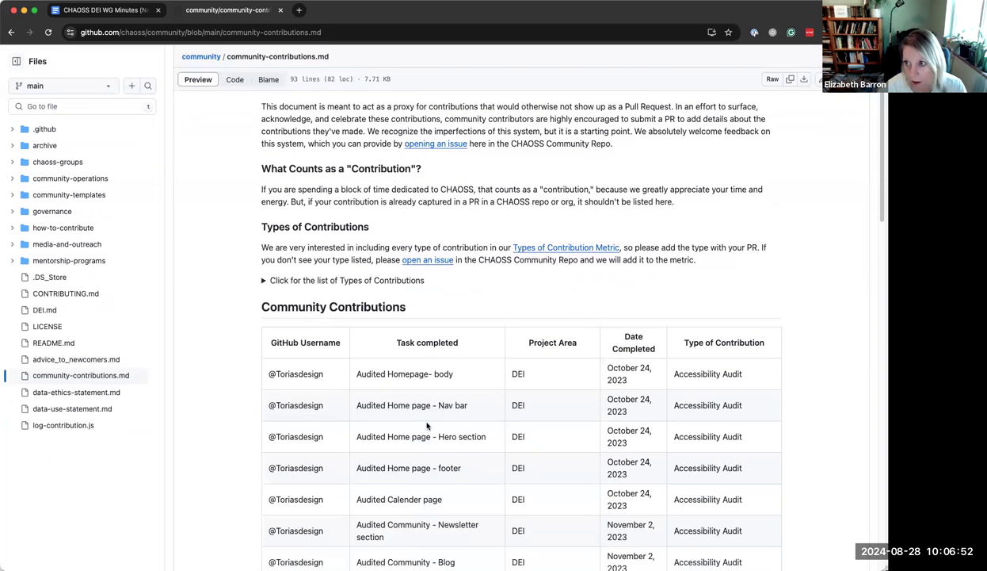
scroll(429, 435, "down", 5)
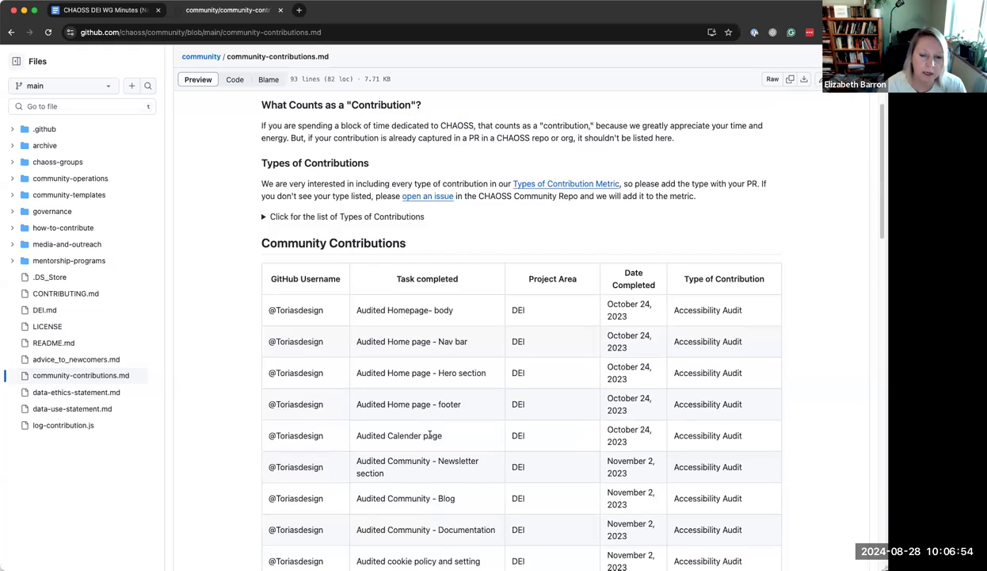
scroll(430, 434, "down", 1)
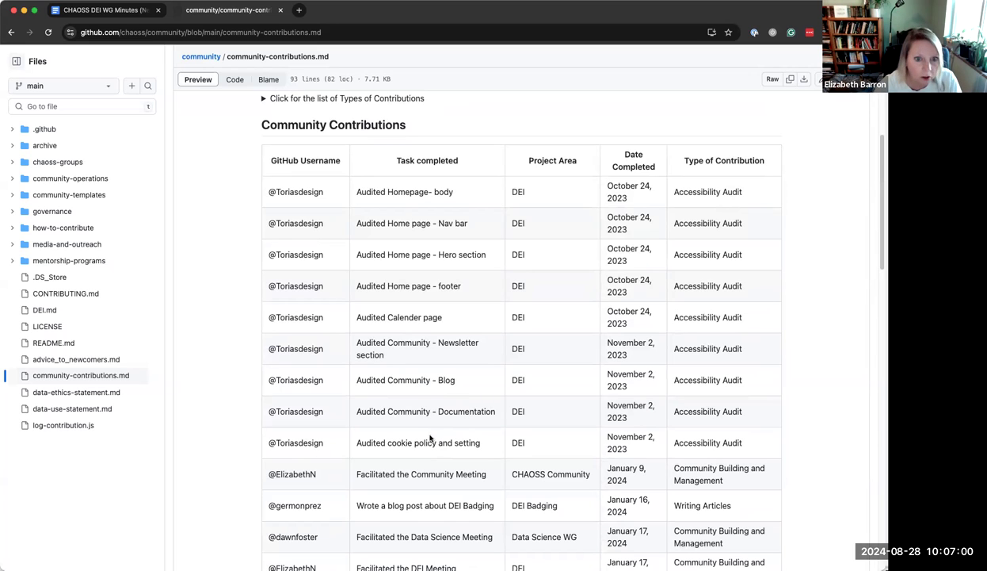
scroll(407, 420, "down", 1)
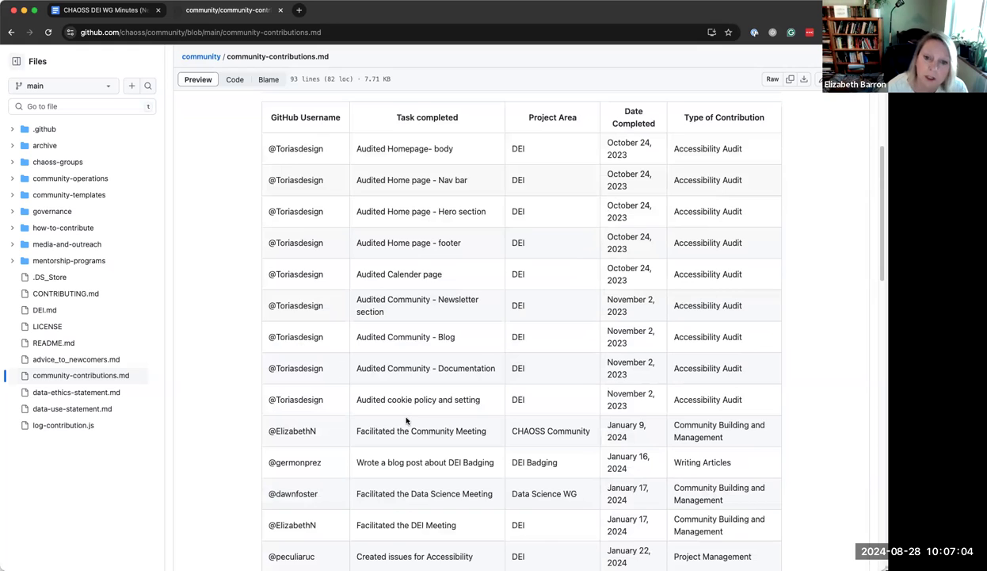
scroll(406, 420, "down", 1)
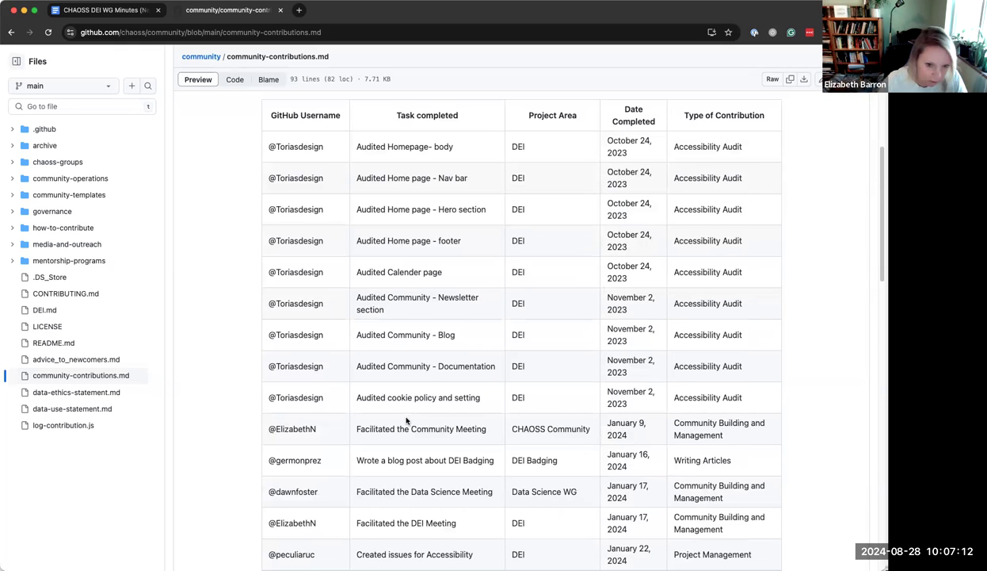
scroll(406, 420, "down", 2)
scroll(406, 420, "down", 4)
scroll(407, 420, "down", 1)
scroll(406, 420, "down", 3)
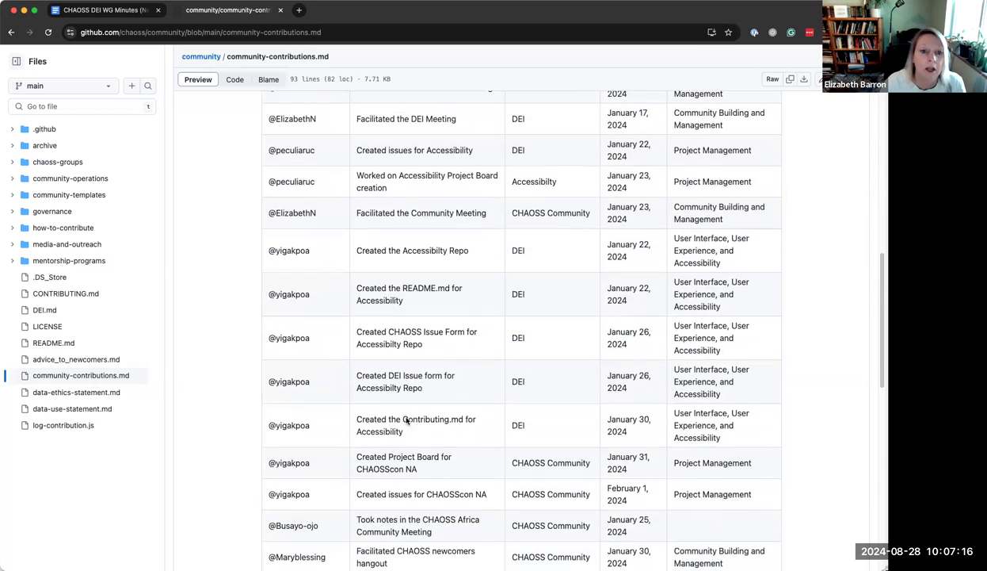
scroll(407, 420, "down", 5)
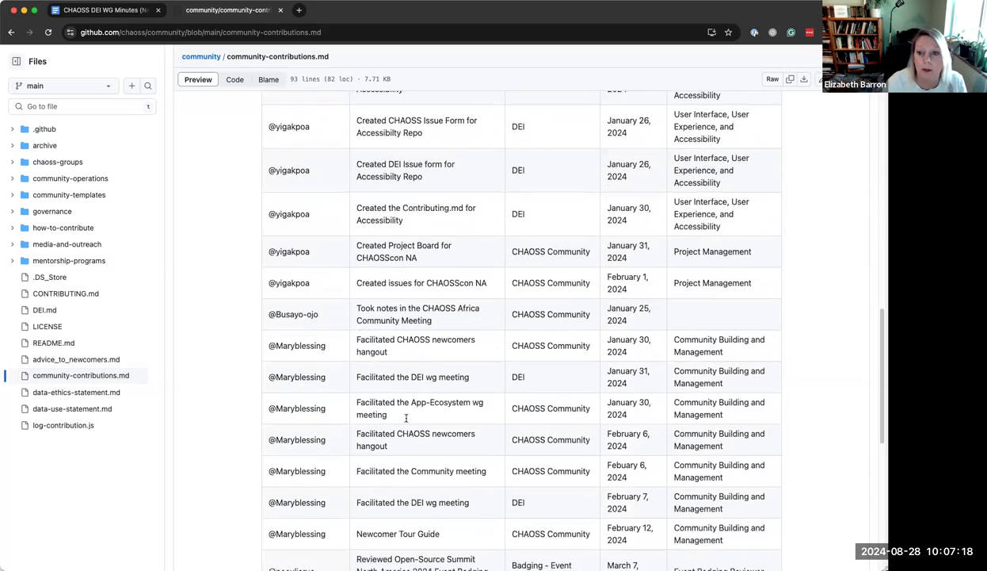
scroll(407, 418, "down", 2)
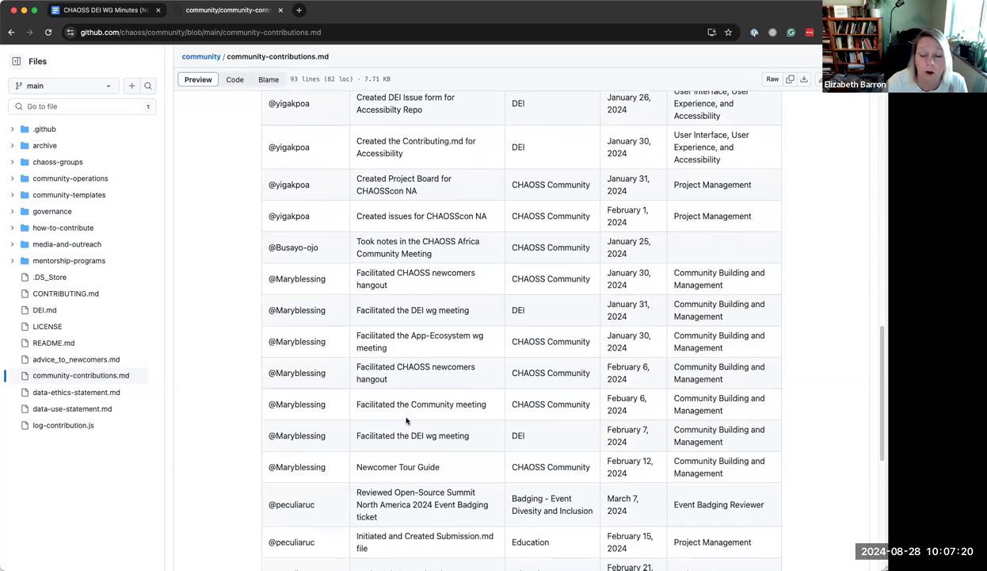
scroll(407, 420, "down", 3)
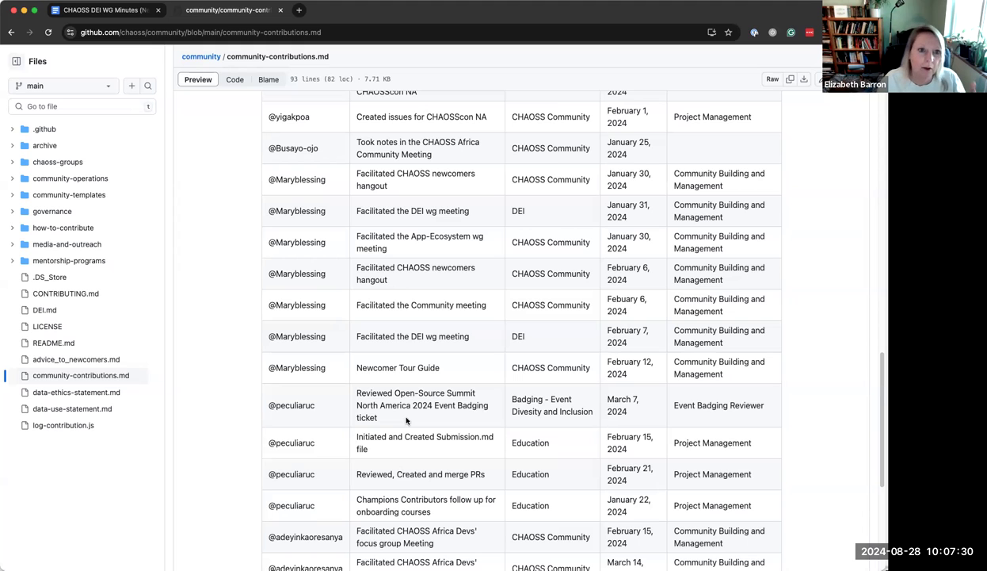
scroll(407, 420, "down", 8)
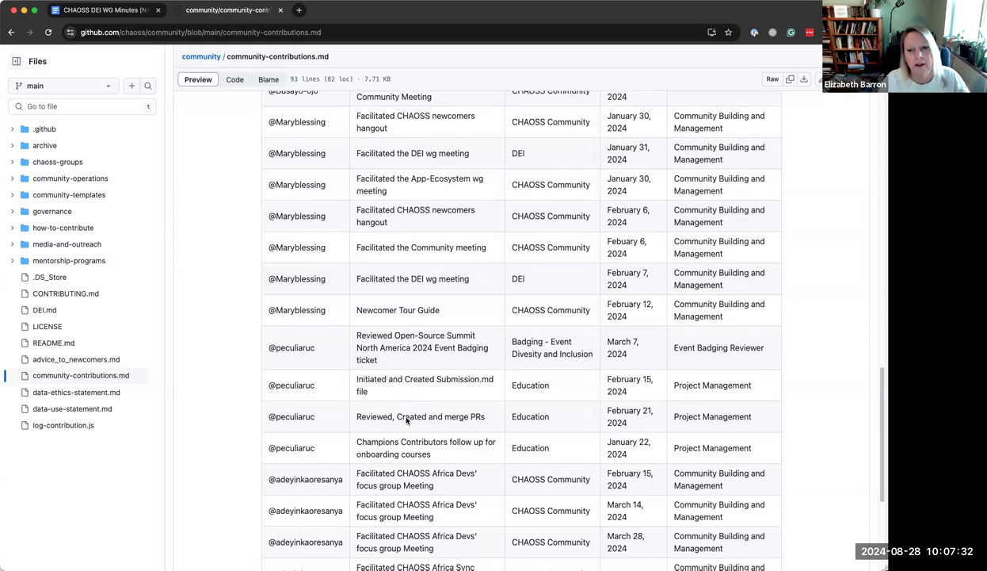
scroll(406, 420, "down", 1)
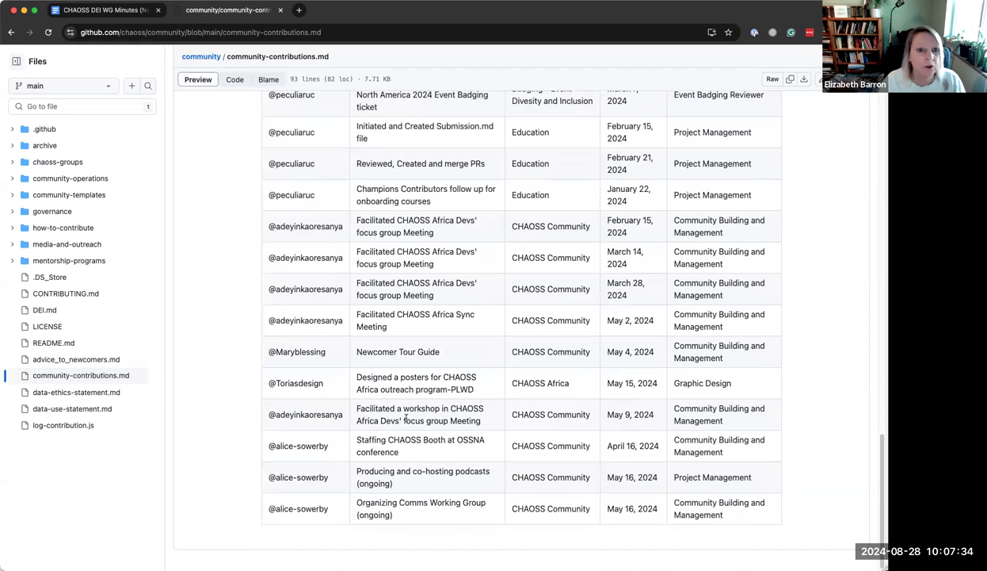
scroll(407, 418, "up", 8)
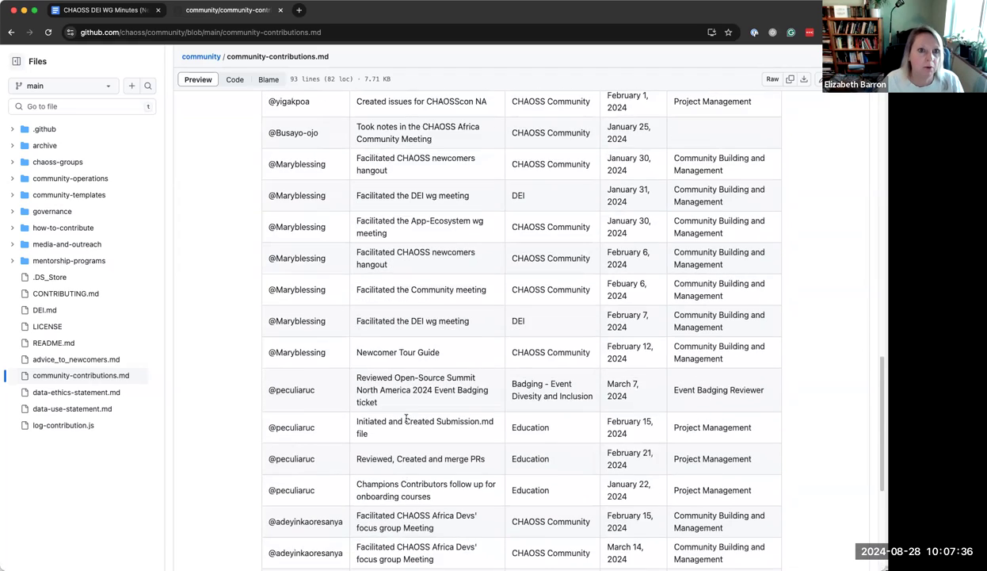
scroll(406, 418, "up", 20)
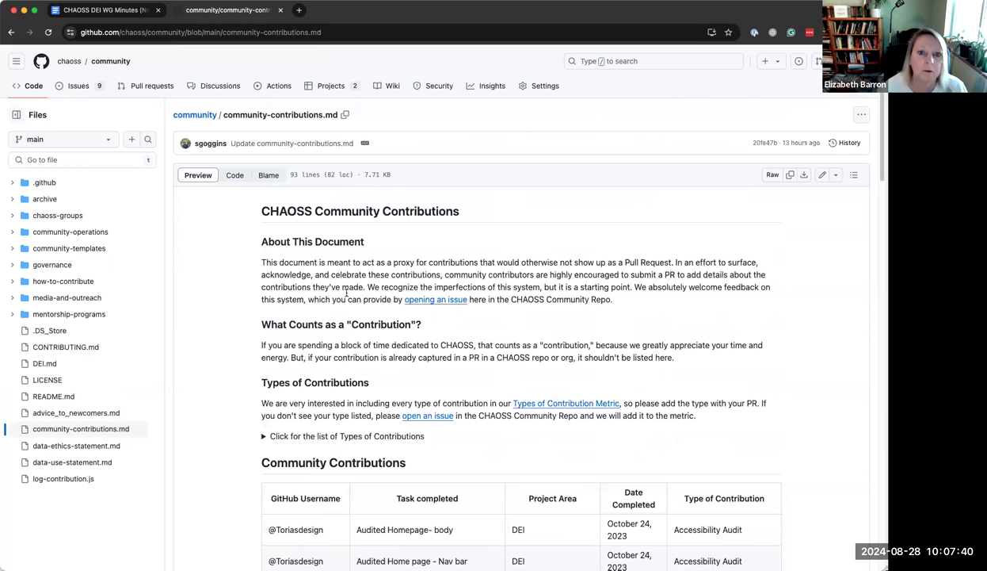
- Start a new issue in chaoss/community using the CHAOSS Contribution template
left_click(187, 116)
left_click(77, 87)
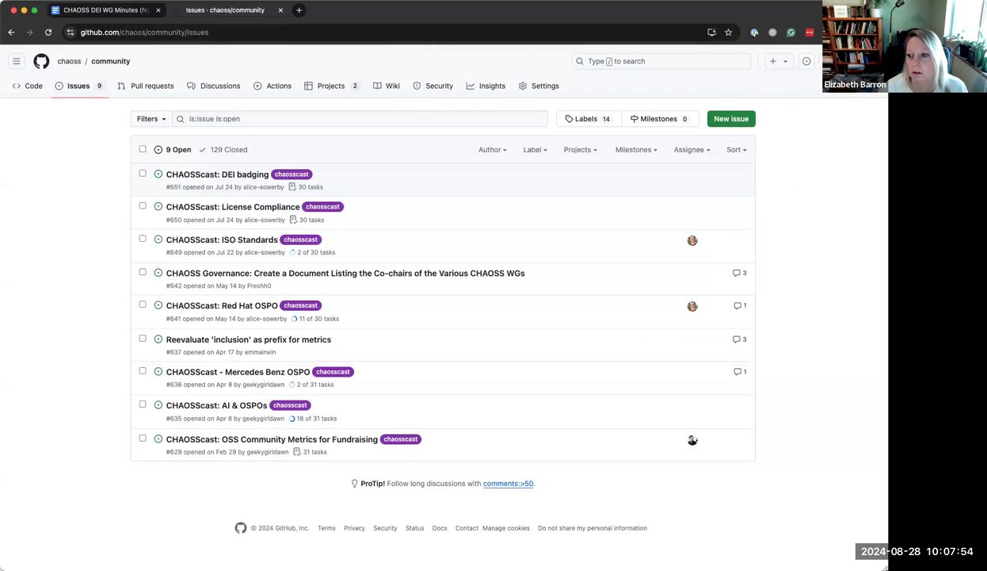
left_click(722, 118)
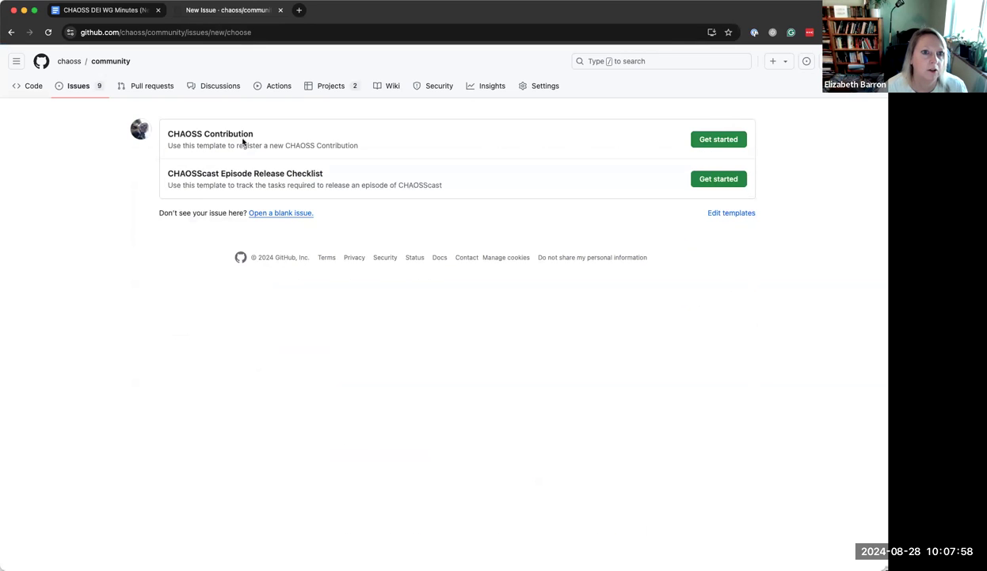
left_click(719, 140)
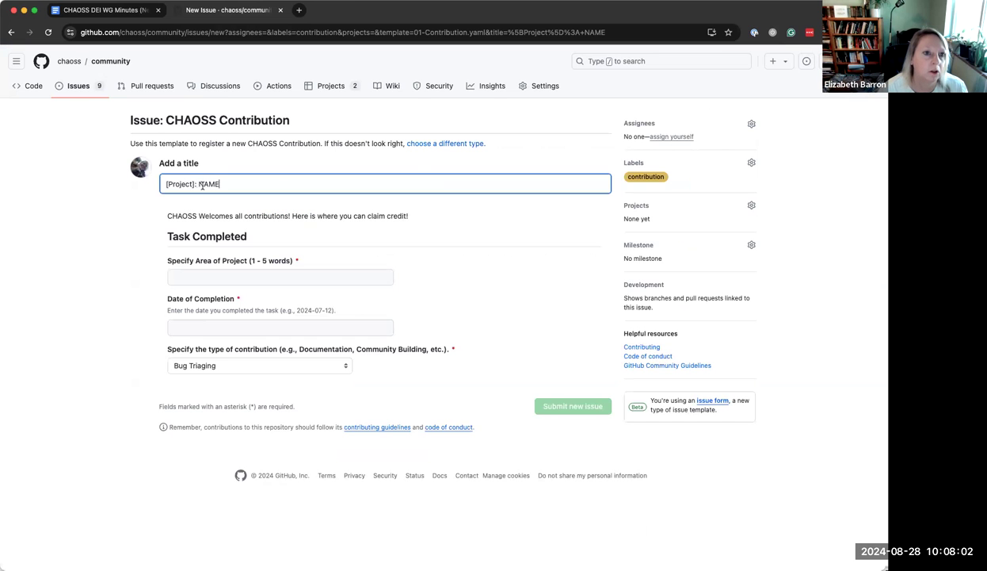
- Title the issue 'Facilitated DEI Meeting', with area DEI and completion date 2024-08-28
double_click(253, 183)
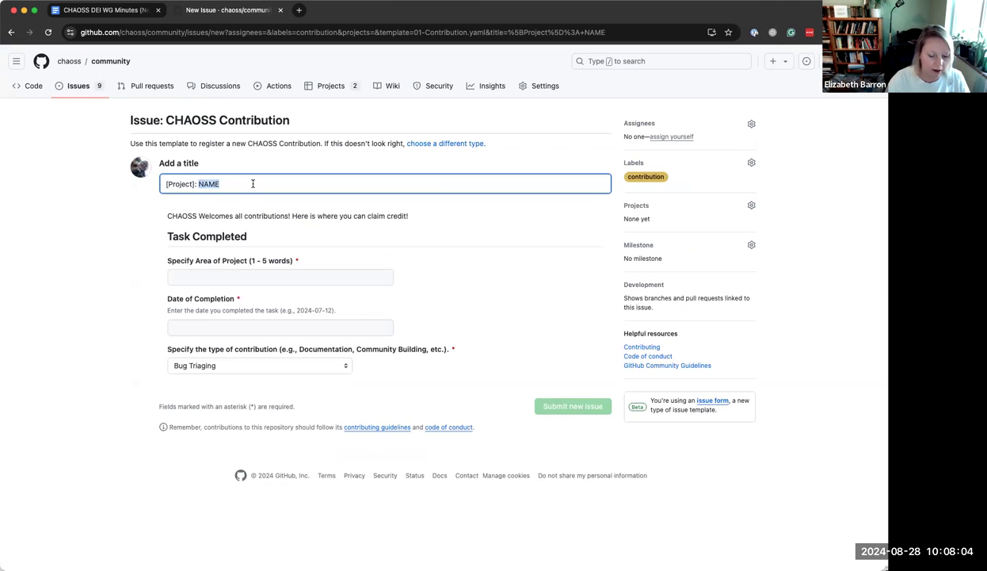
type("Facilitated C")
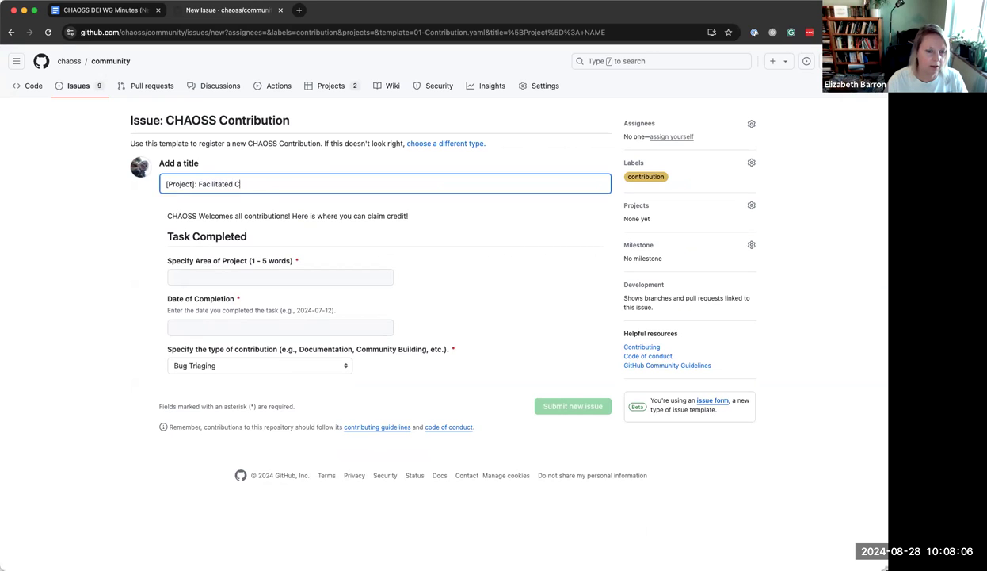
key("BackSpace")
type("DEI Meeting")
left_click(225, 276)
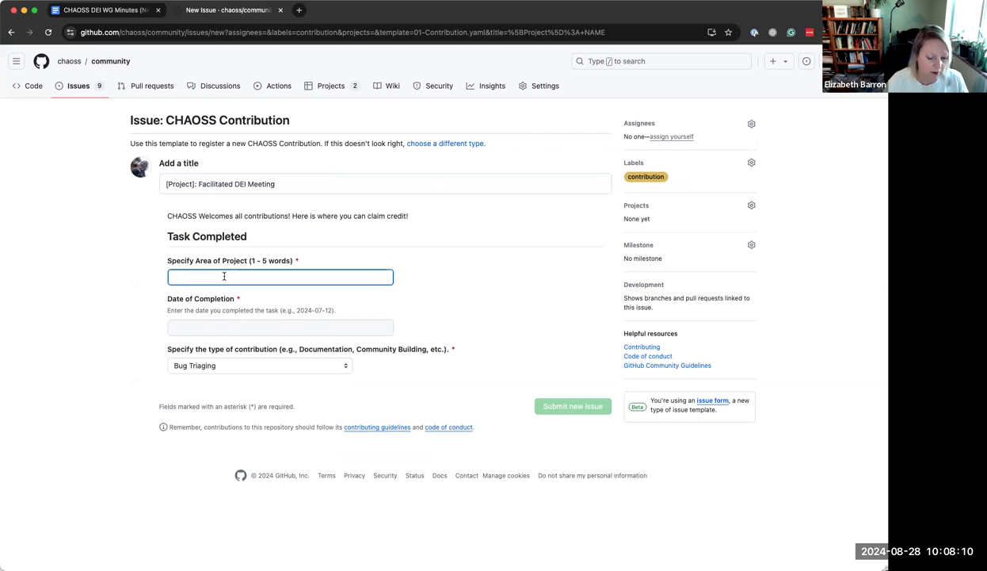
type("DEI")
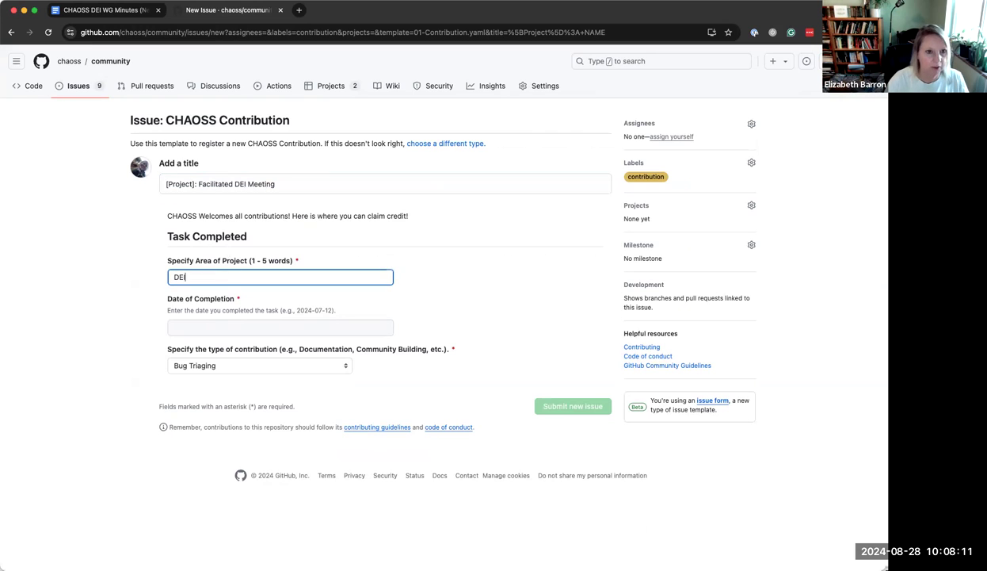
left_click(205, 326)
type("2024-08-28")
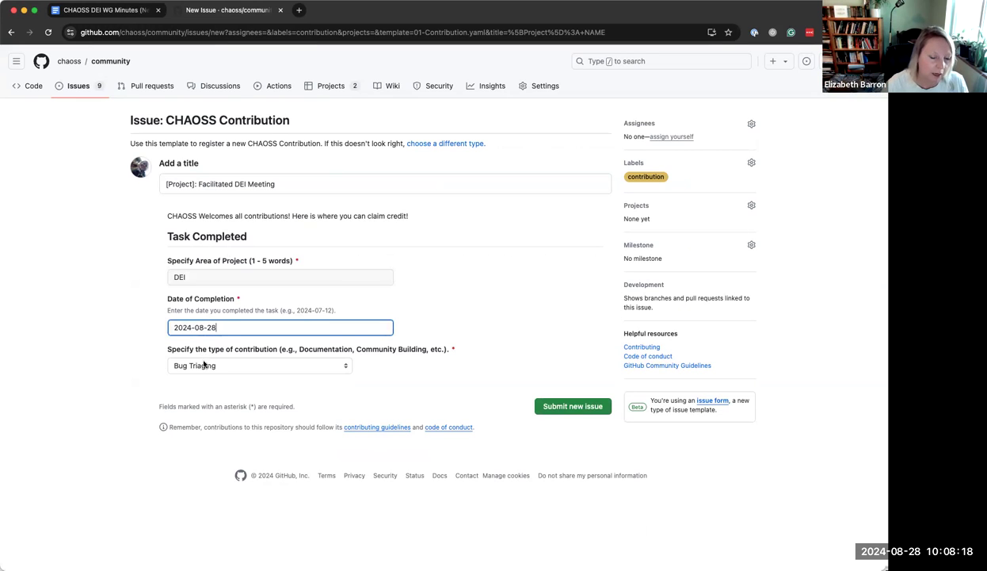
- Set the contribution type to Community Building and Management
left_click(200, 365)
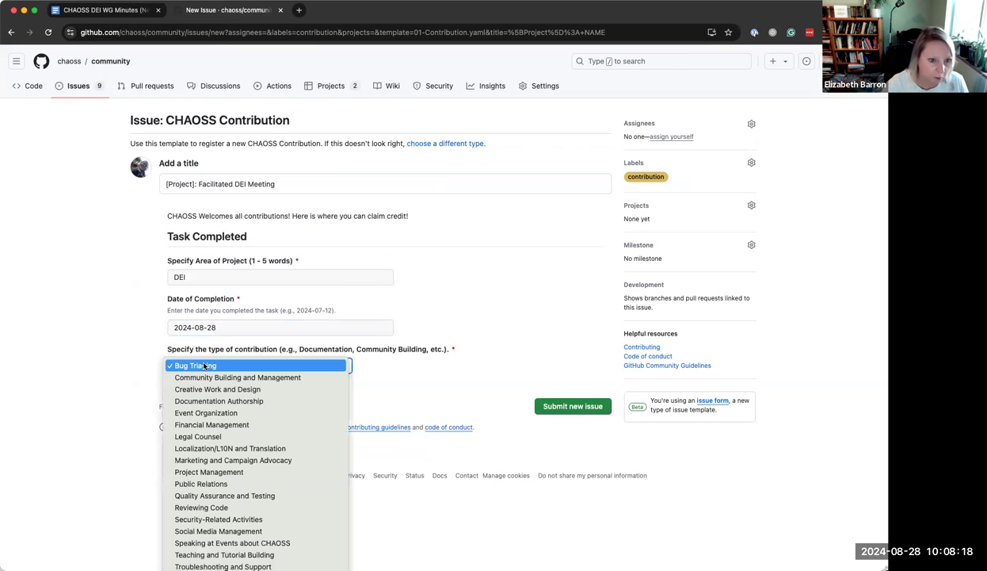
key("Down")
key("Down")
key("Down")
key("Down")
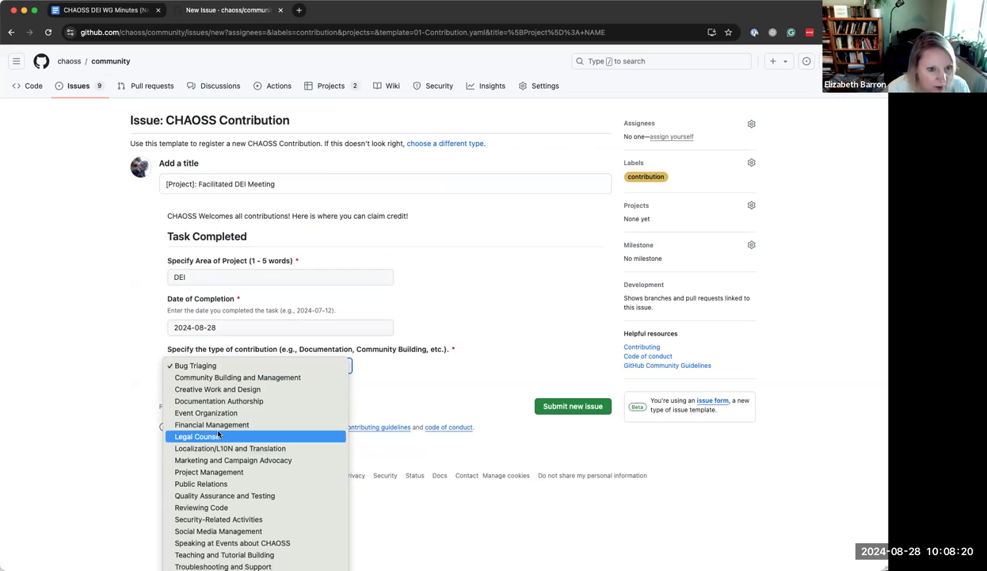
scroll(222, 403, "down", 1)
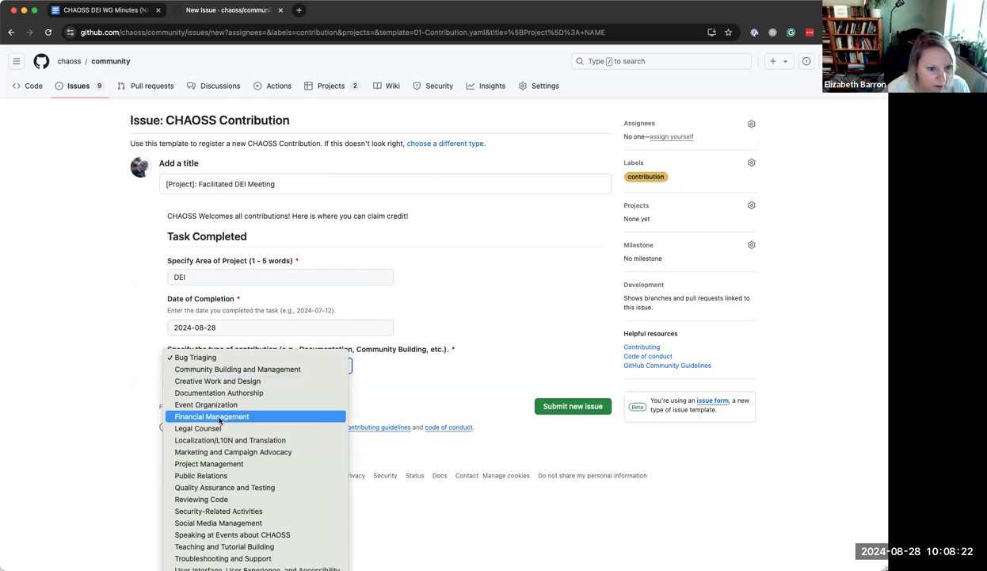
left_click(196, 369)
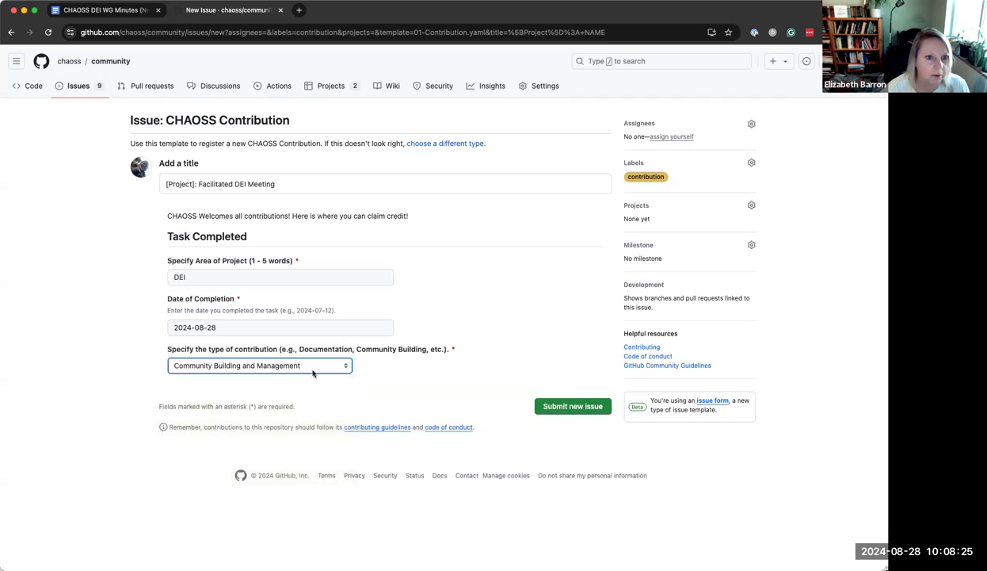
- Submit the contribution issue and reopen community-contributions.md from the repository's files
left_click(567, 408)
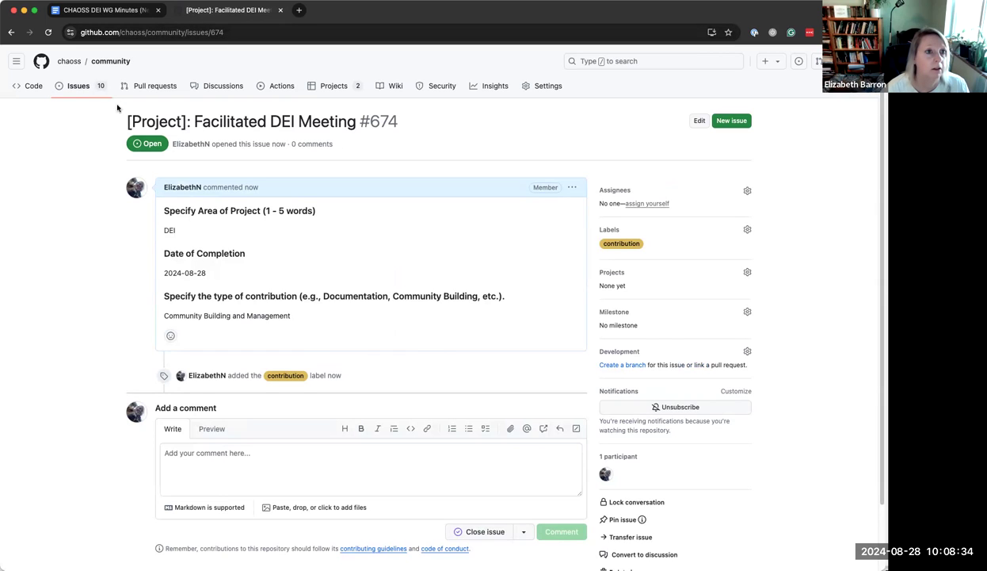
left_click(35, 86)
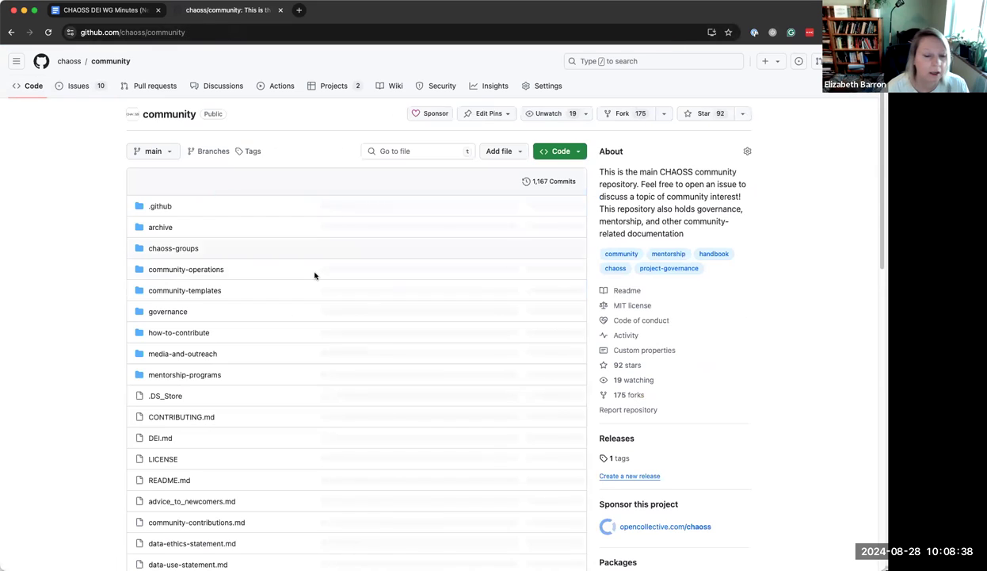
left_click(214, 523)
- Find and highlight the new 'Facilitated DEI Meeting' row (DEI, 2024-08-28) in the table
scroll(606, 383, "down", 15)
scroll(606, 382, "down", 10)
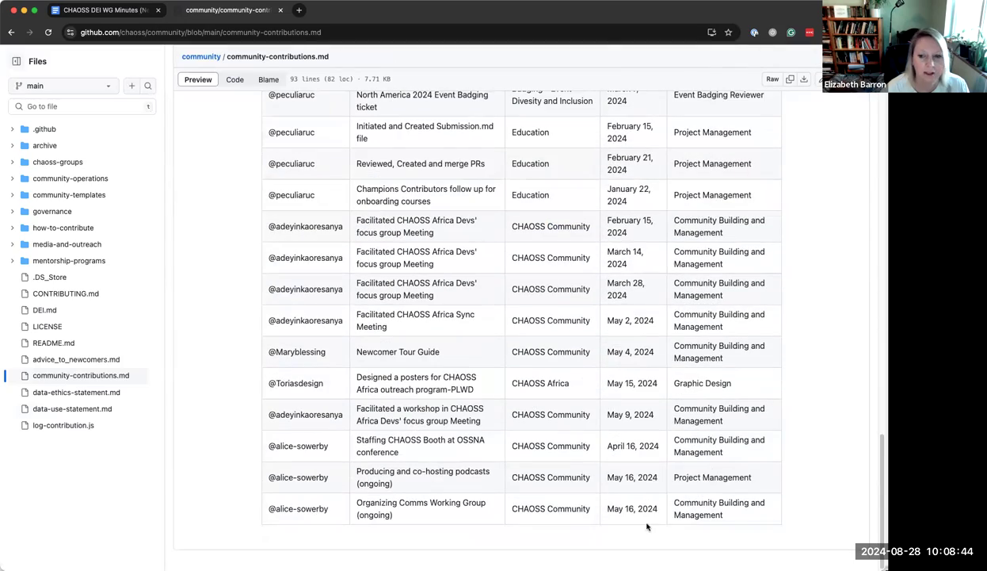
scroll(485, 495, "up", 10)
scroll(485, 495, "up", 15)
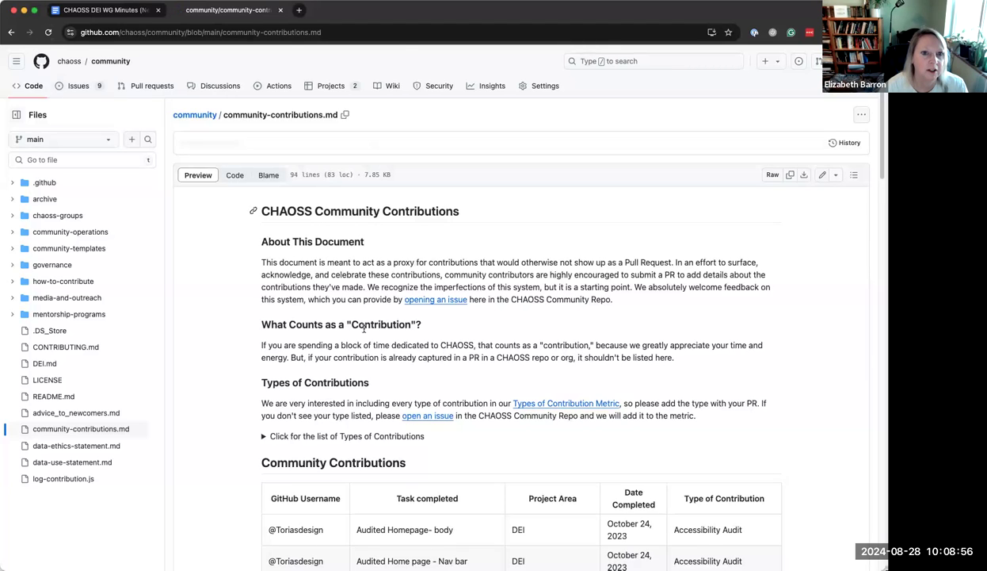
scroll(364, 327, "down", 15)
scroll(364, 327, "down", 5)
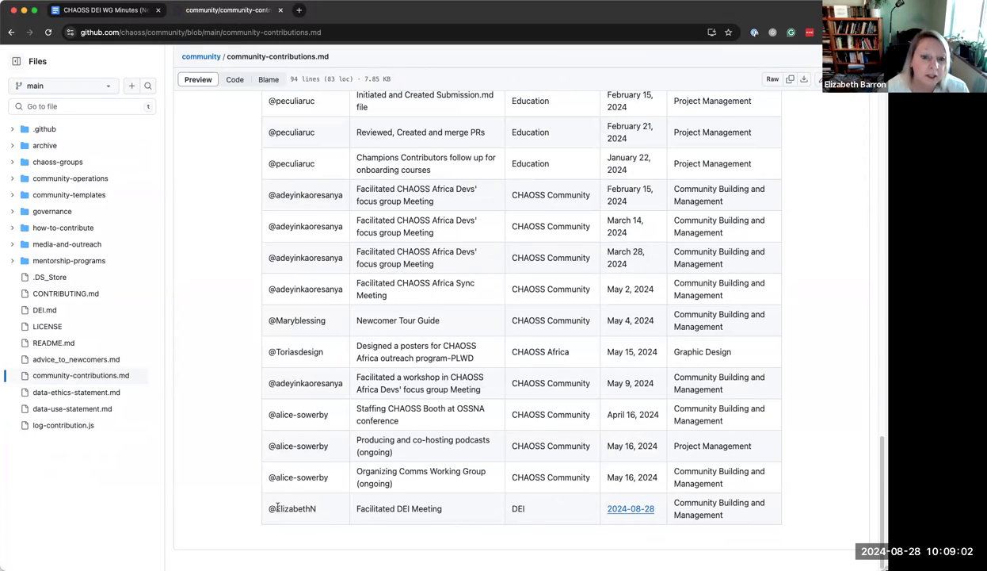
left_click_drag(275, 509, 781, 519)
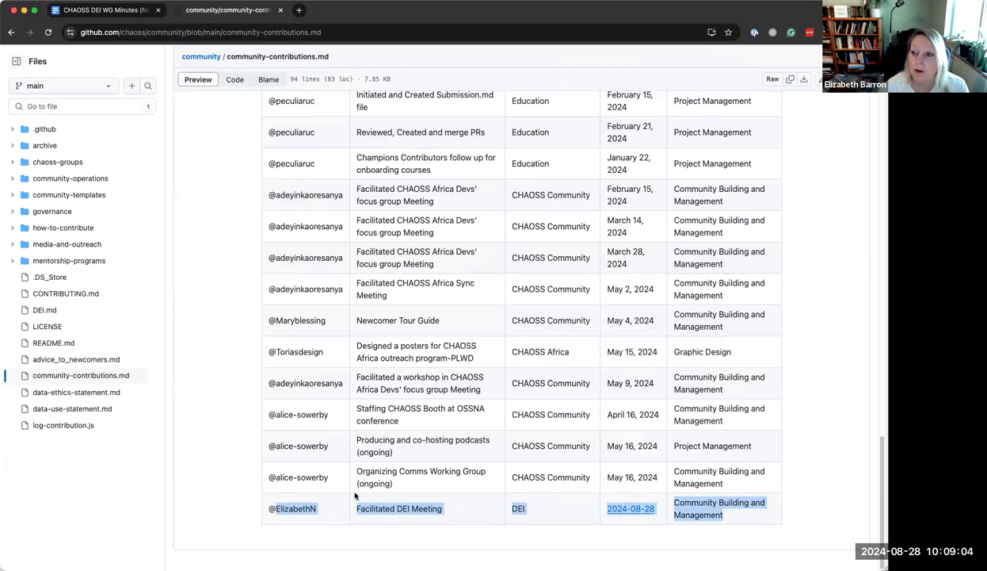
scroll(386, 503, "up", 10)
scroll(383, 499, "up", 10)
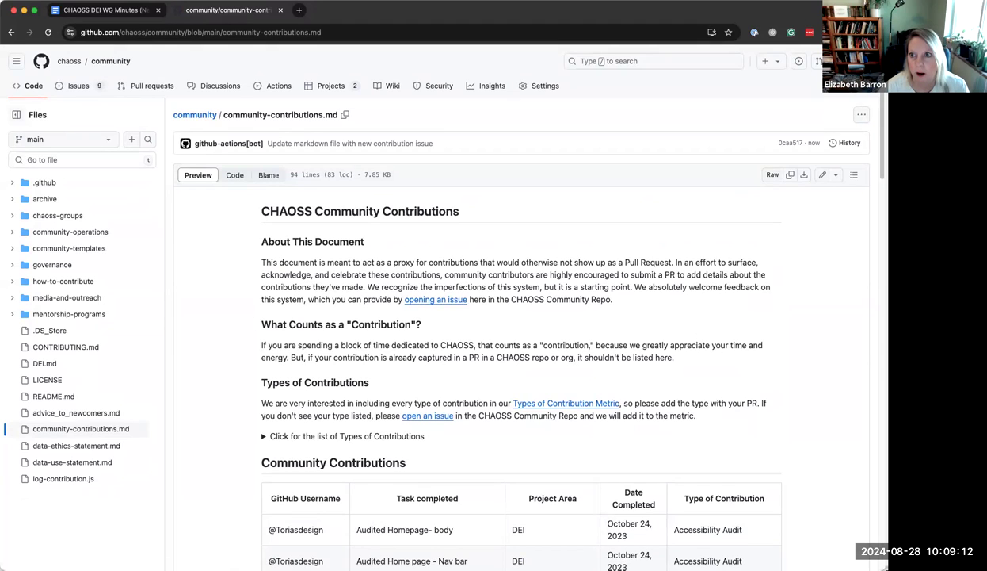
- On your GitHub profile, filter the contribution activity to August 28 and load more activity
left_click(867, 61)
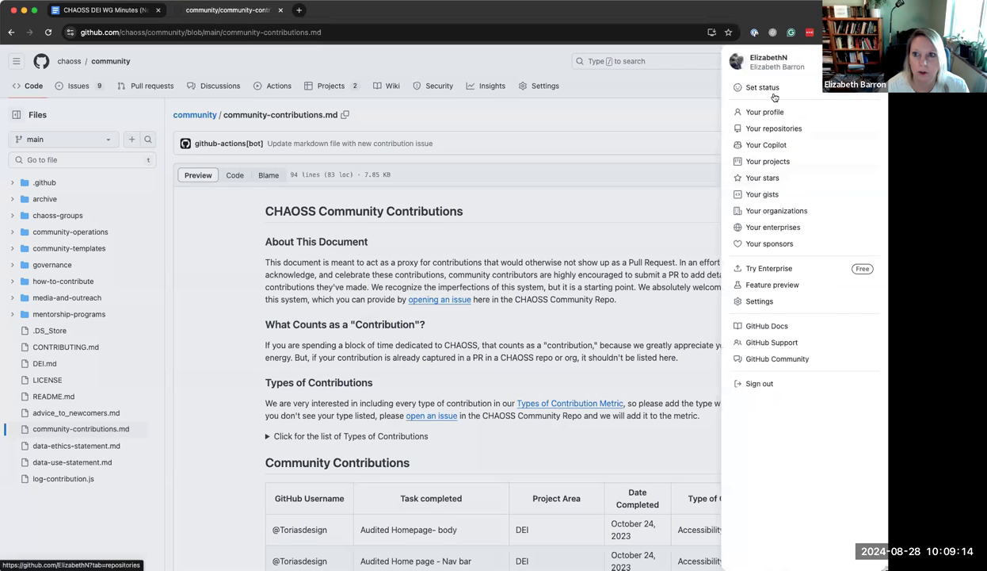
left_click(764, 114)
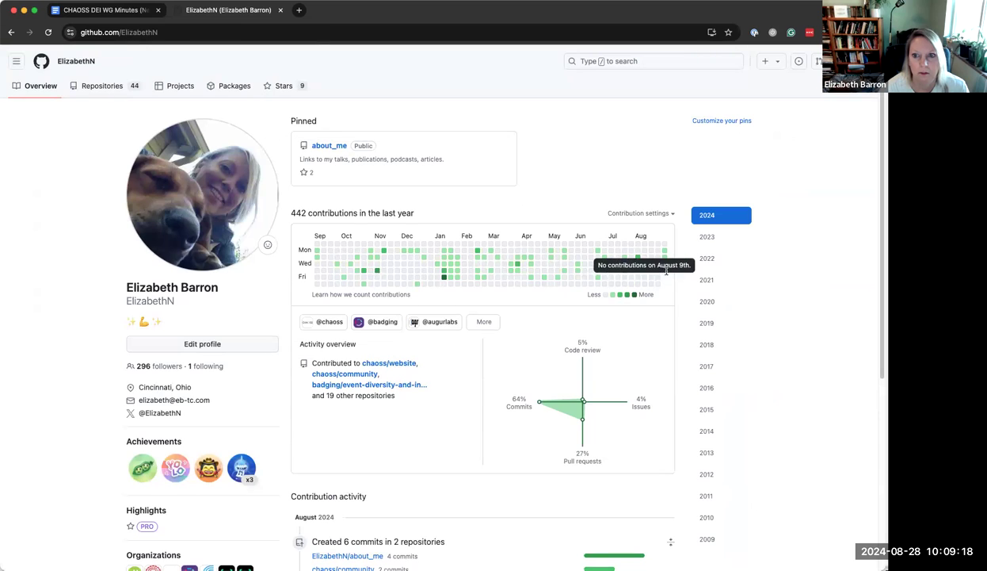
left_click(666, 268)
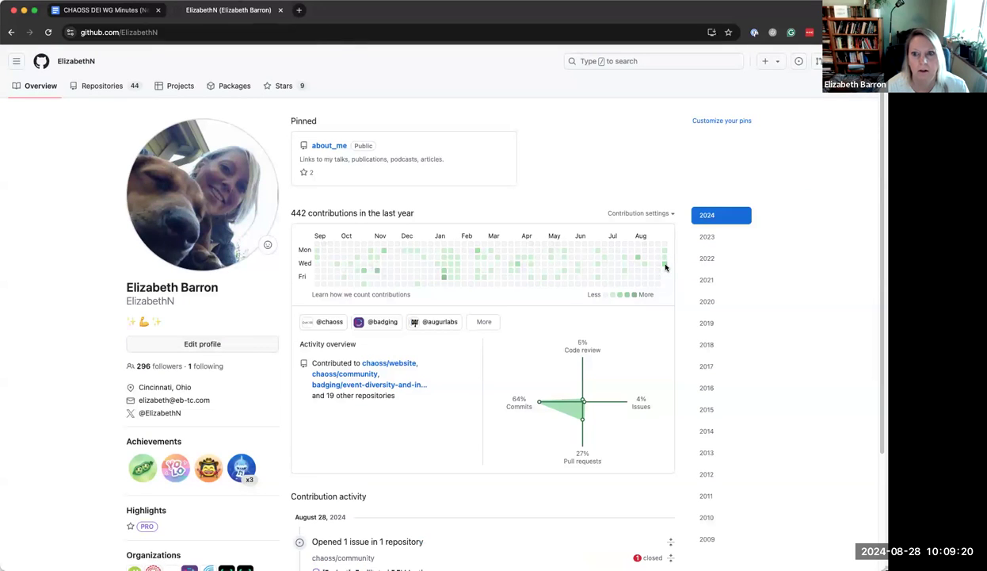
scroll(443, 498, "down", 4)
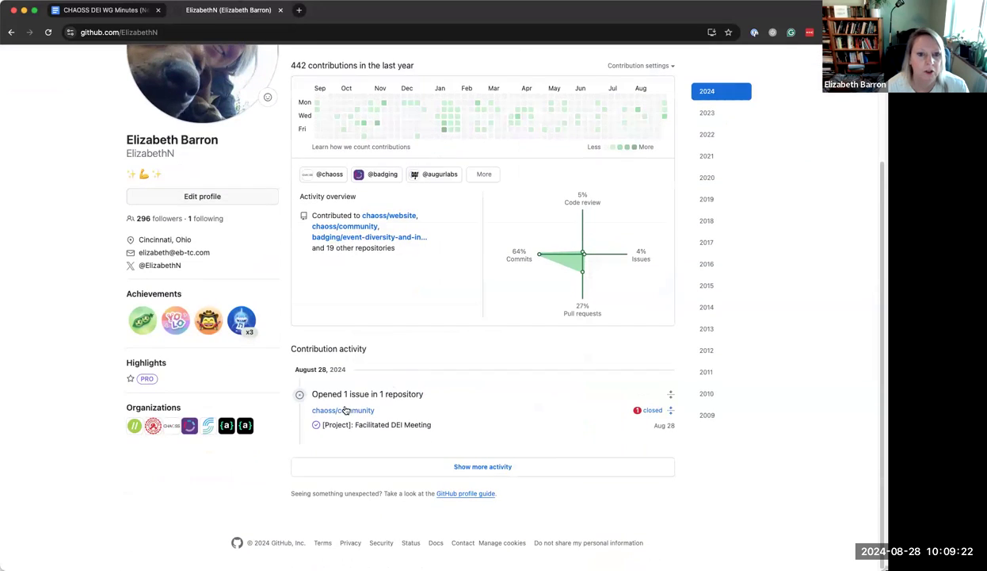
left_click(490, 468)
scroll(425, 416, "down", 5)
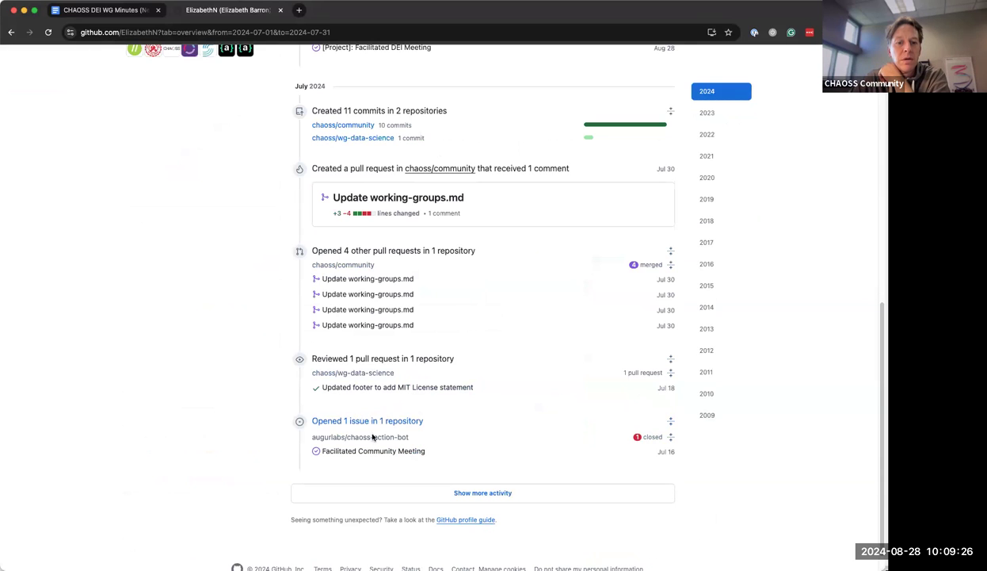
mouse_move(434, 418)
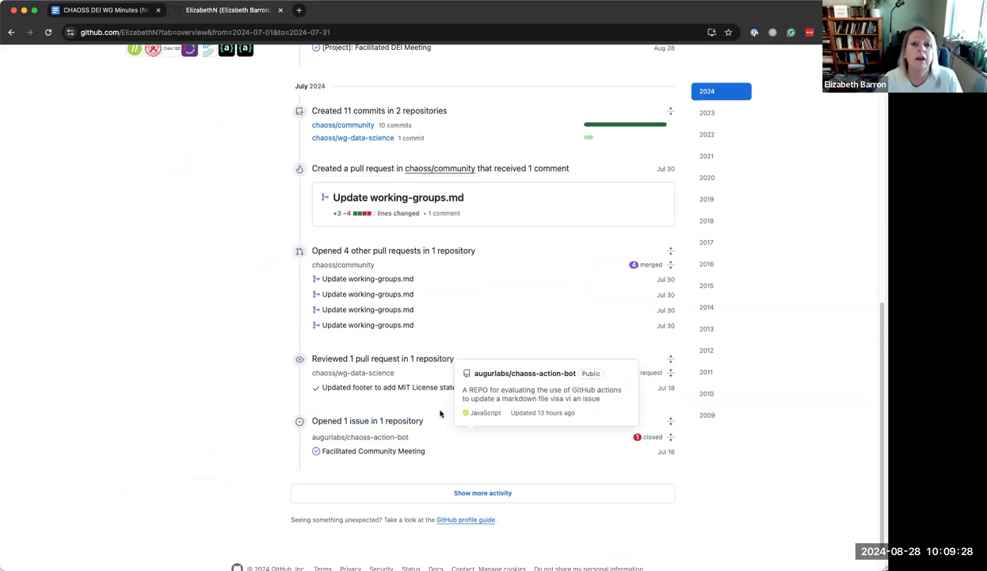
scroll(434, 423, "up", 10)
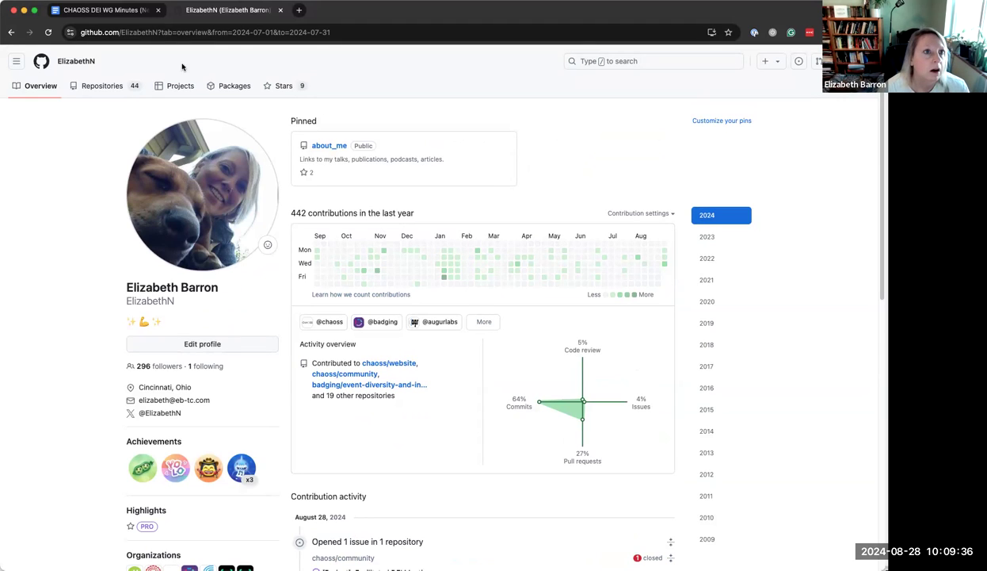
left_click(42, 89)
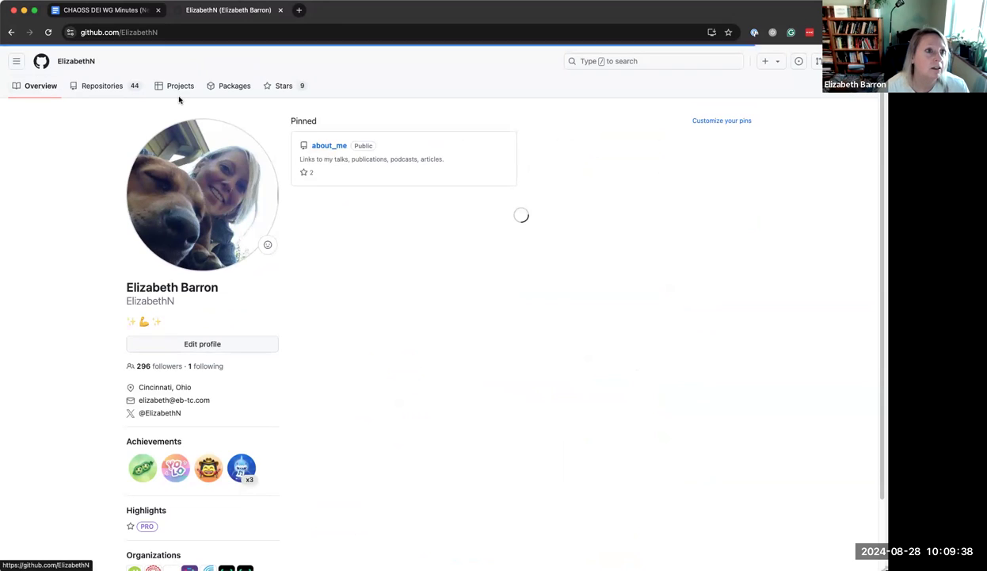
- Go back to the chaoss/community repository and open its issues list
left_click(10, 32)
left_click(9, 33)
left_click(10, 33)
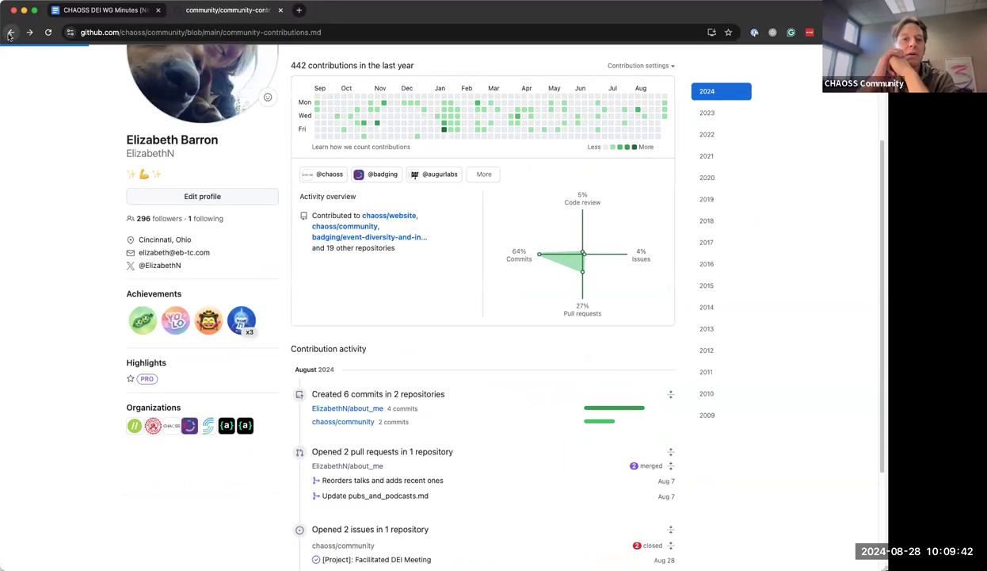
left_click(9, 32)
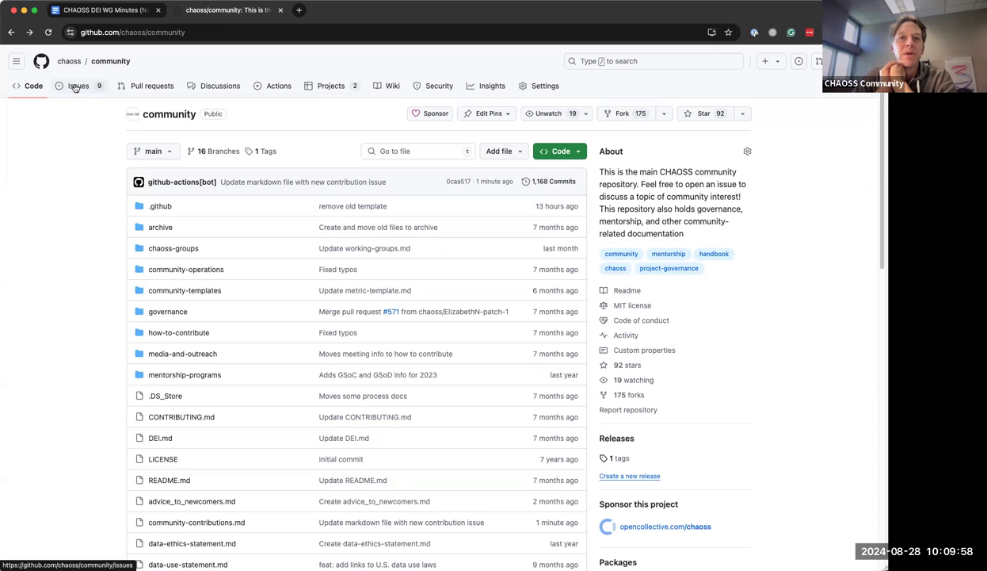
left_click(75, 87)
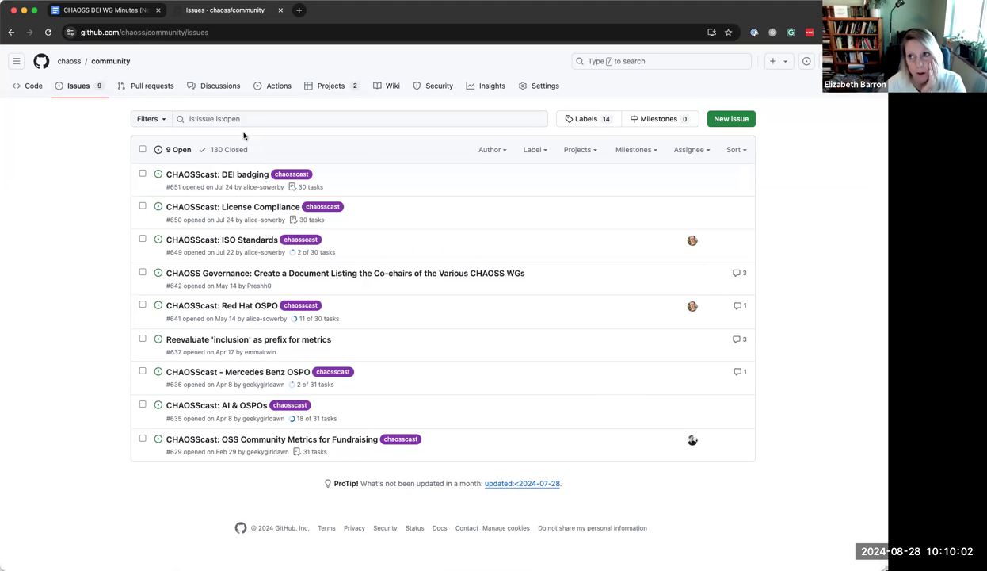
- In the DEI WG minutes, add an empty bullet after the education repo reminder
left_click(90, 11)
scroll(352, 333, "down", 2)
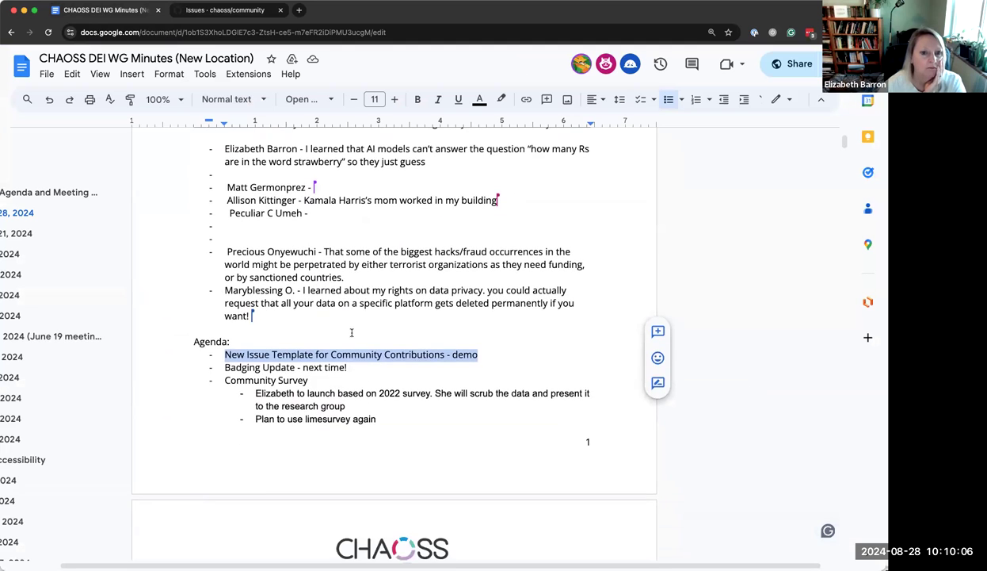
scroll(352, 333, "down", 5)
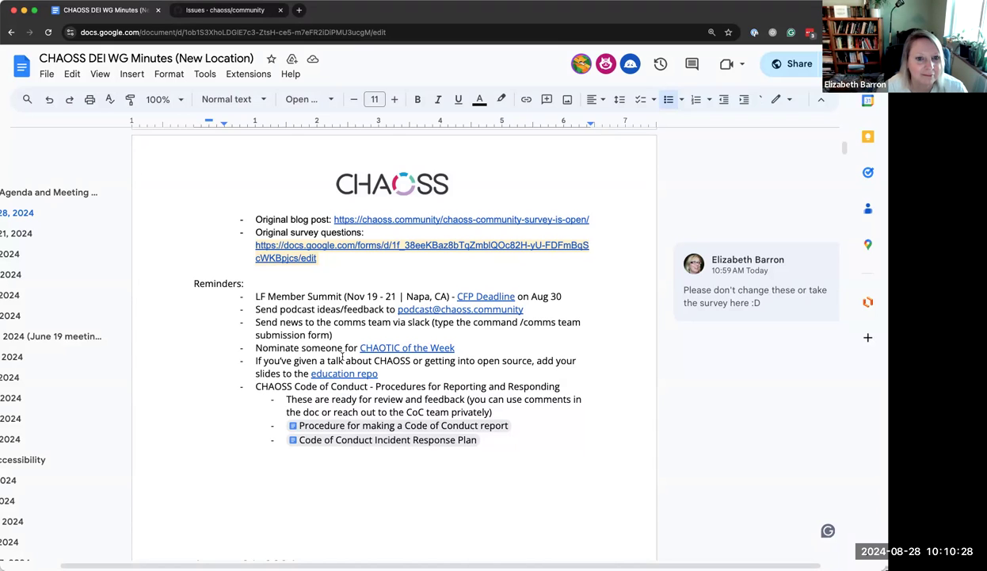
left_click(423, 373)
key("Return")
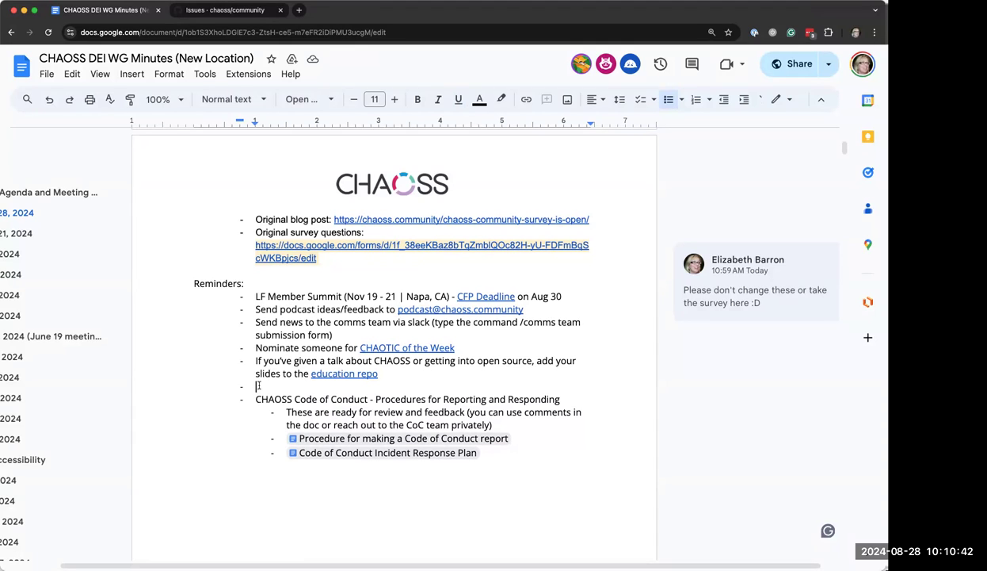
- Write the reminder 'Add your community contributions using the issue template in the Community repo'
type("Add")
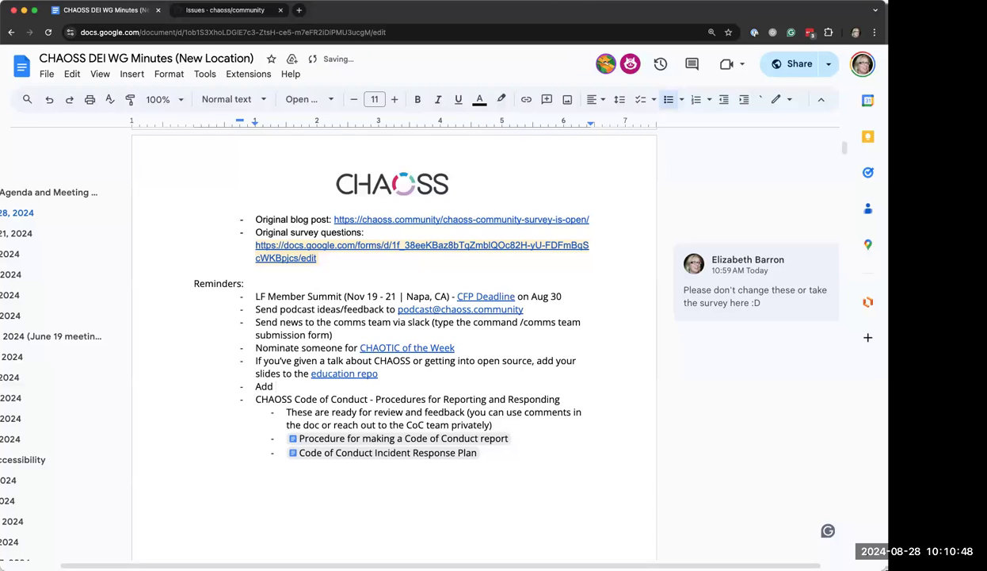
type(" the")
key("BackSpace")
key("BackSpace")
key("BackSpace")
type("your community")
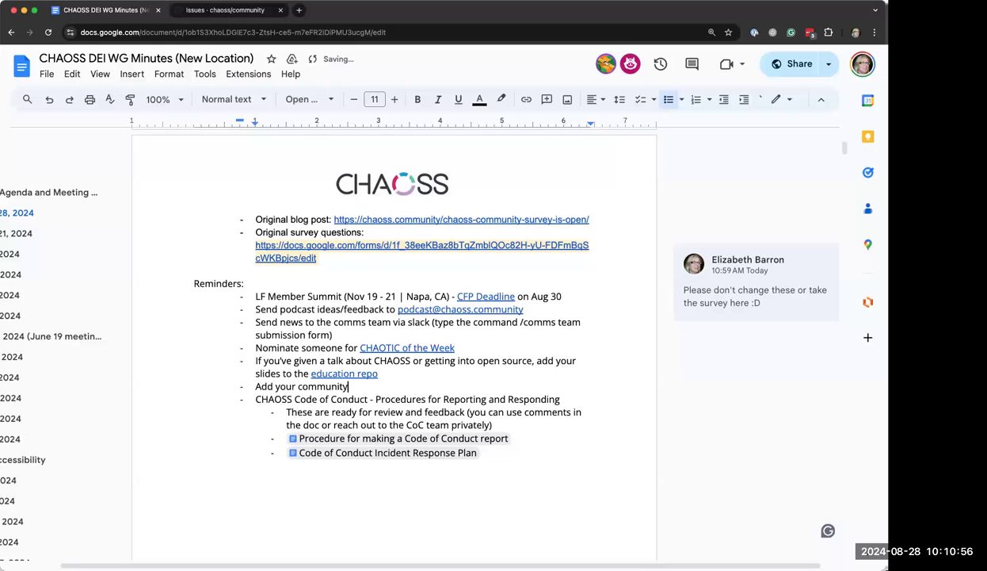
type(" contributions here")
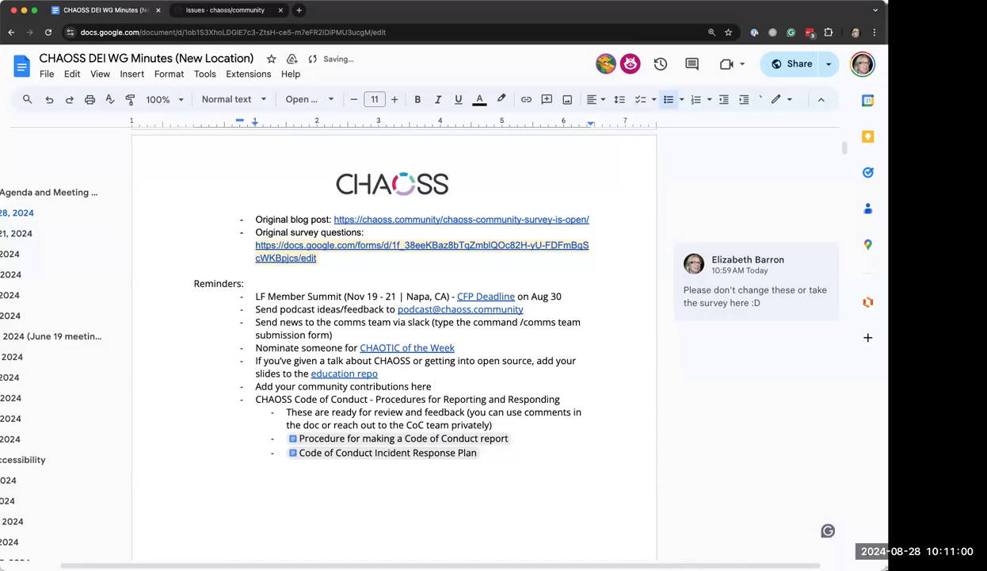
key("BackSpace")
key("BackSpace")
key("BackSpace")
key("BackSpace")
type("using the issue template i")
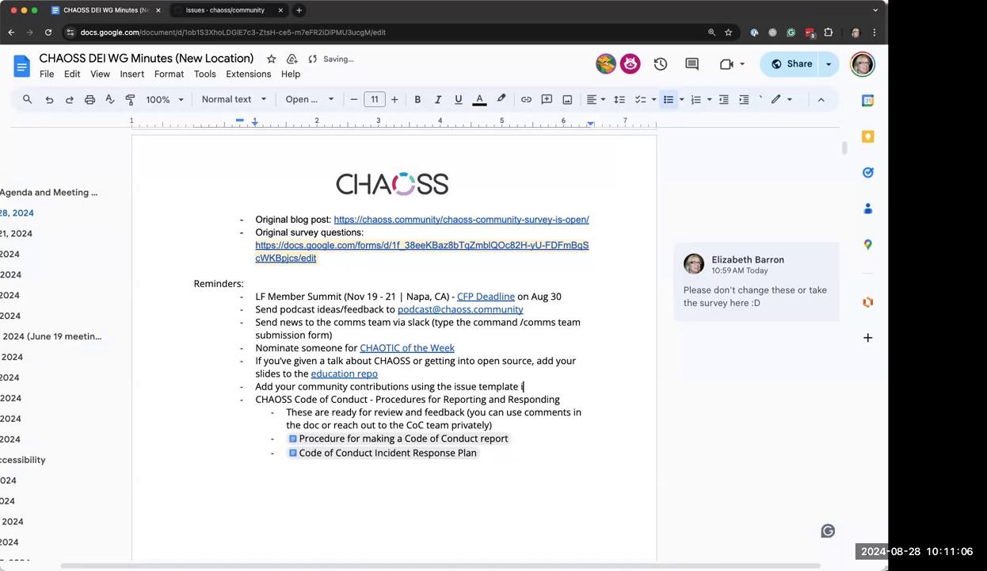
type("n the CHA")
key("BackSpace")
key("BackSpace")
type("ommunity ")
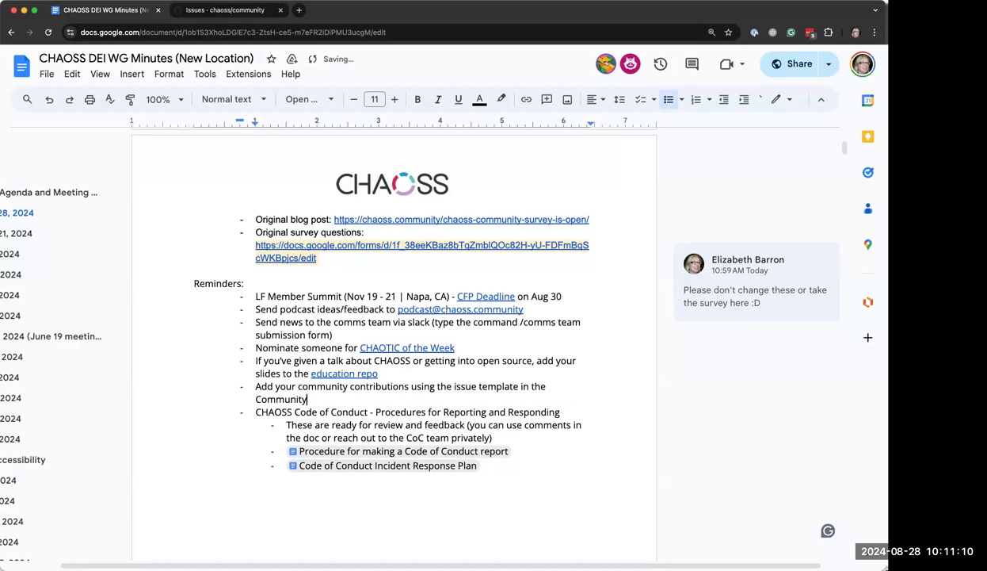
type("repo")
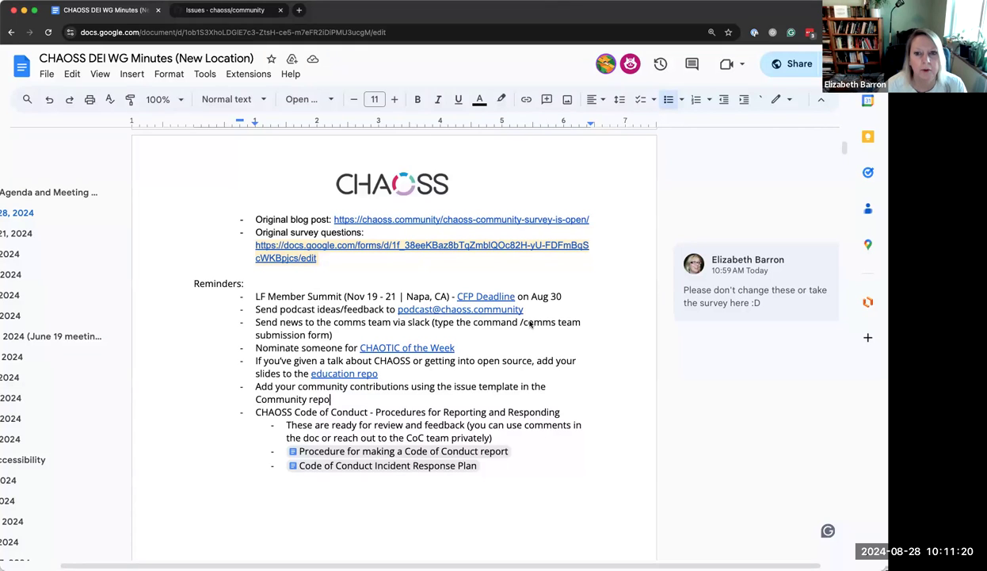
left_click_drag(520, 322, 582, 326)
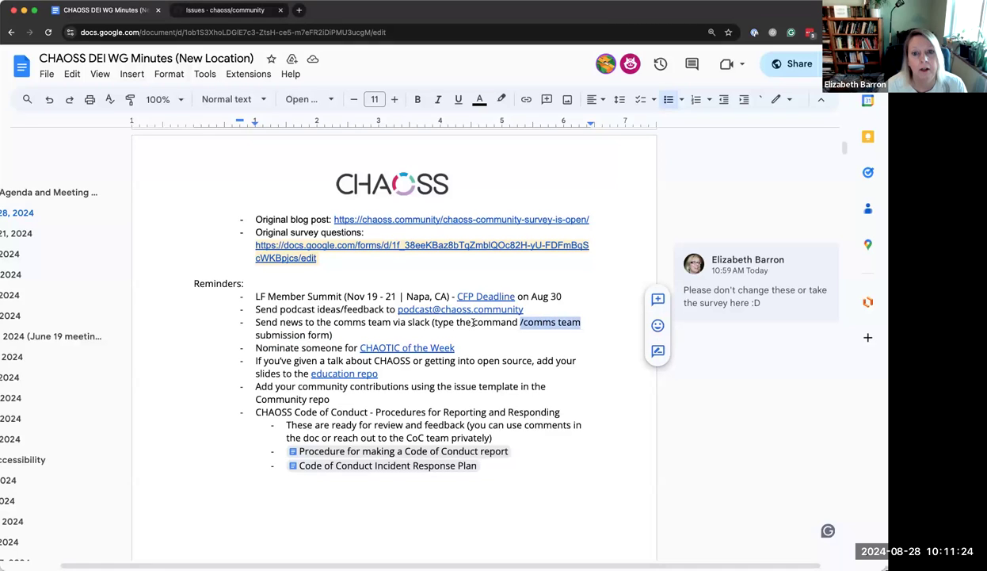
left_click_drag(473, 322, 521, 333)
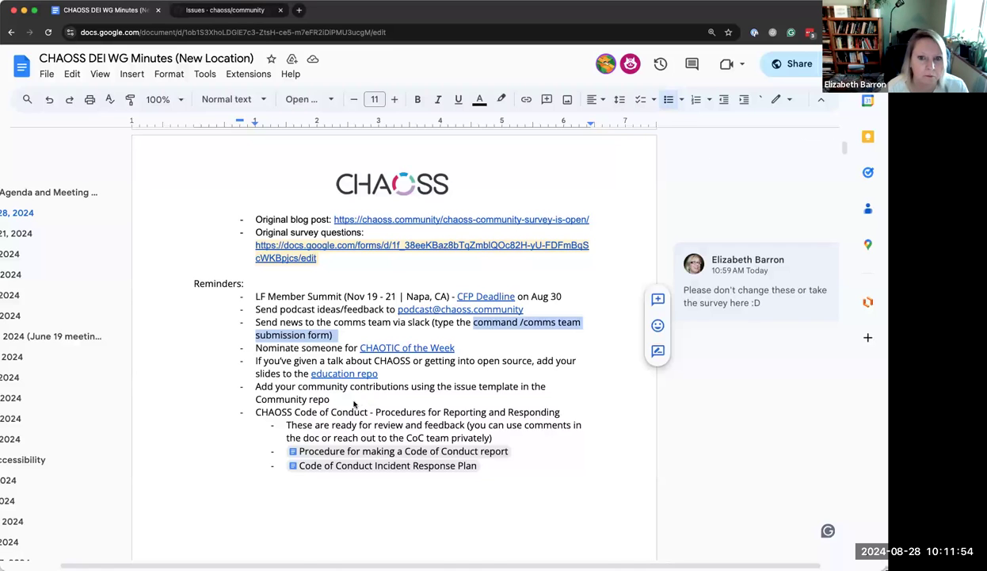
left_click(207, 14)
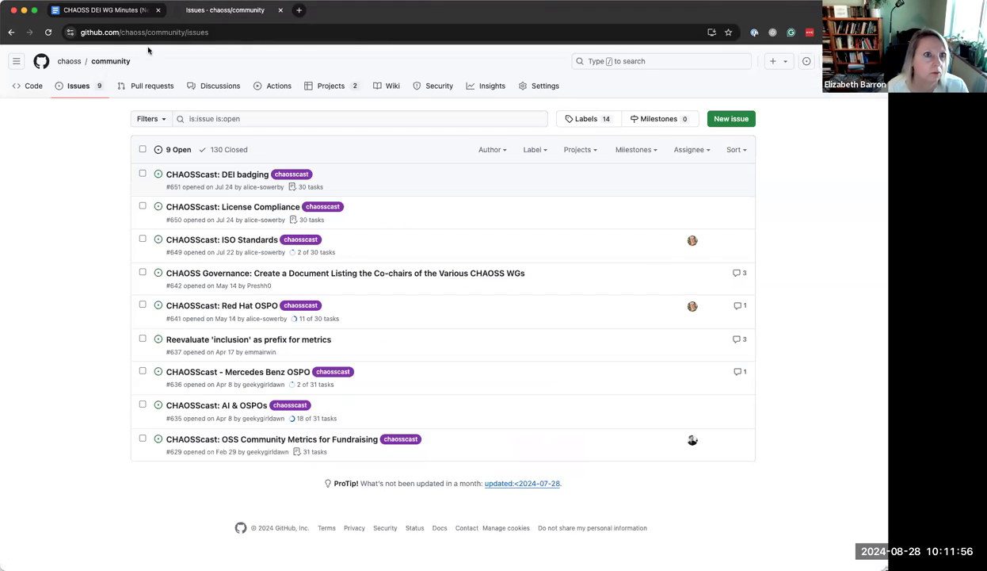
left_click(136, 32)
key("super+c")
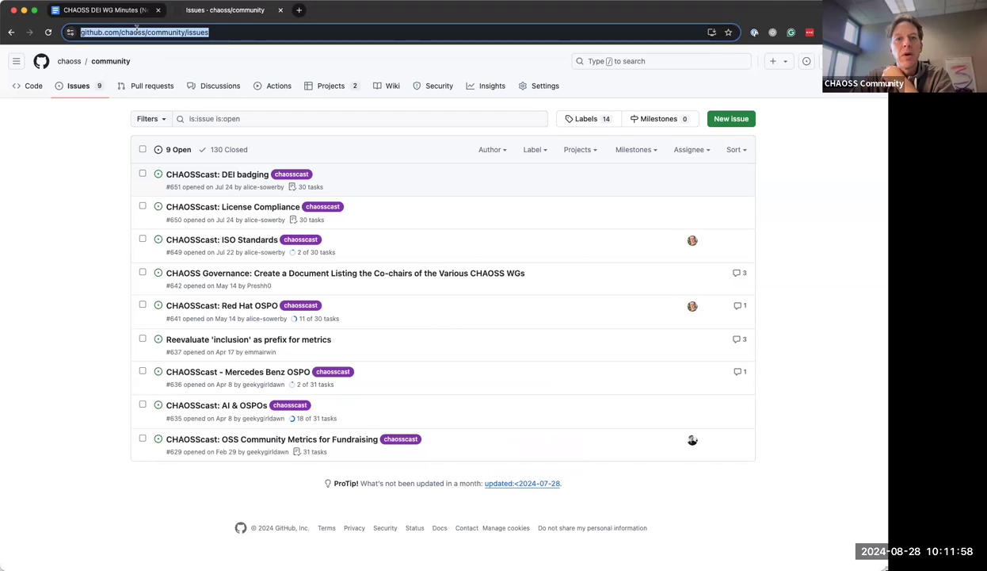
left_click(111, 14)
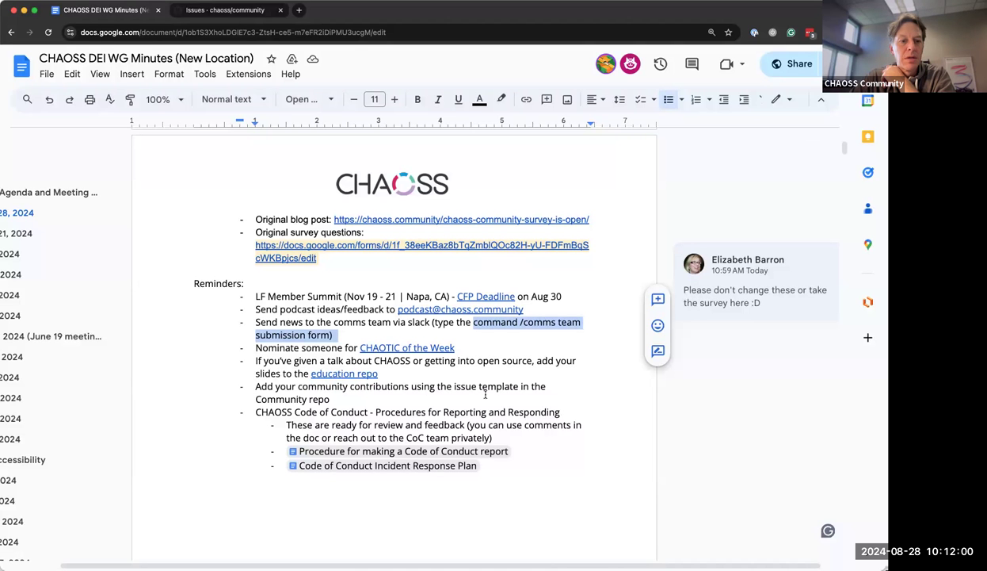
- Link the words 'Community repo' to the pasted chaoss/community GitHub issues URL
left_click_drag(255, 399, 329, 399)
left_click(526, 100)
key("super+v")
left_click(423, 185)
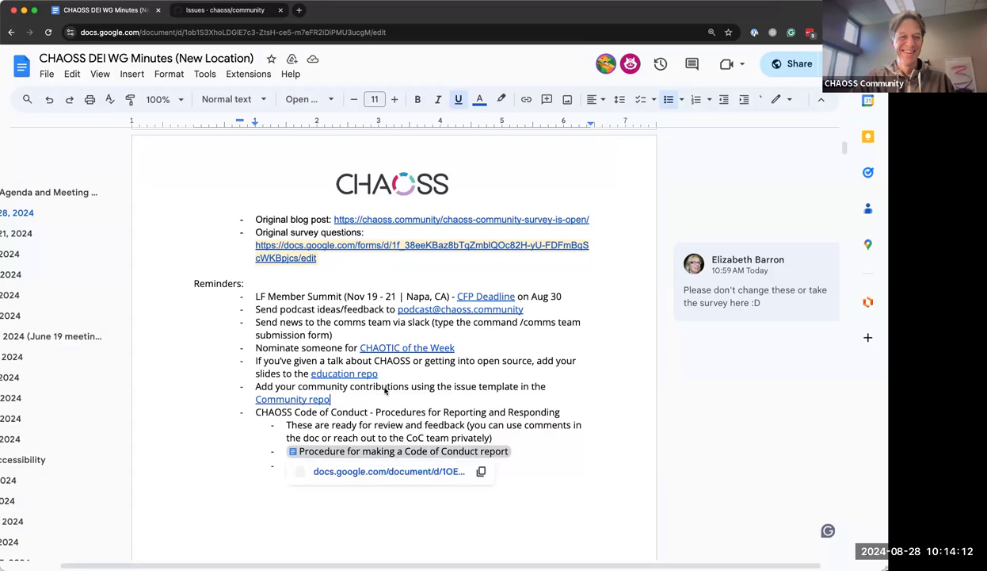
- Add a 'Tip of the week for reminders' bullet below the survey questions link
scroll(352, 325, "up", 5)
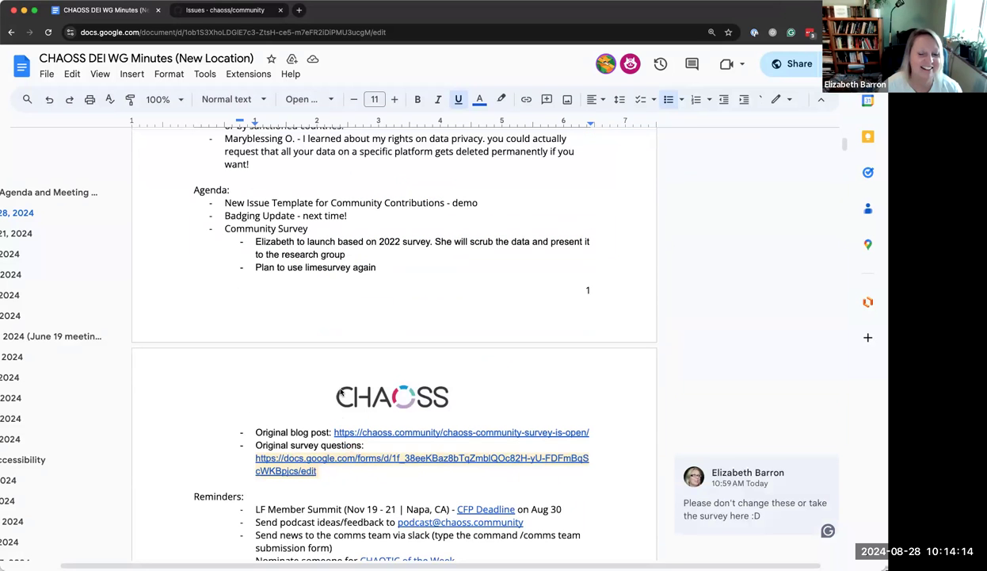
left_click(341, 472)
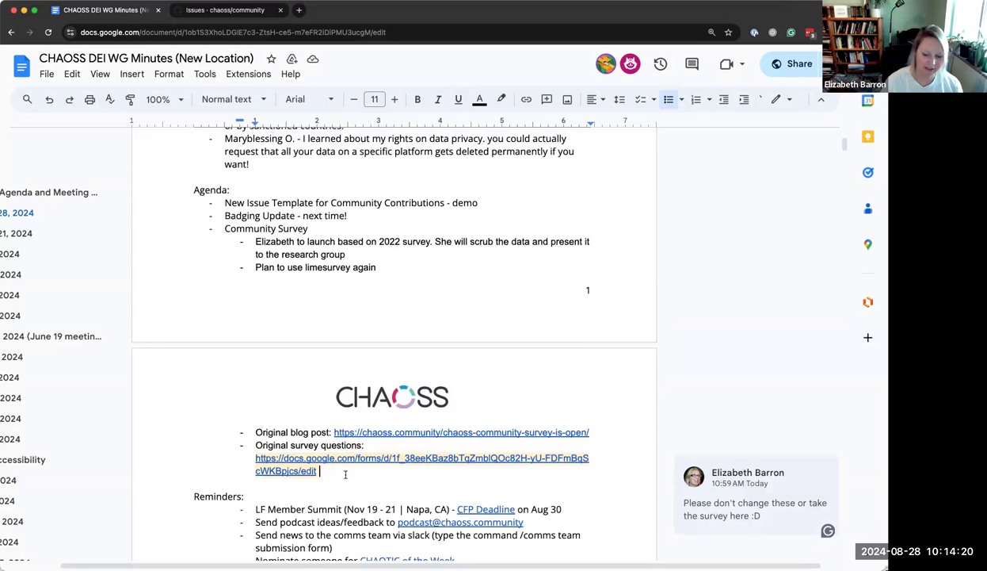
key("Return")
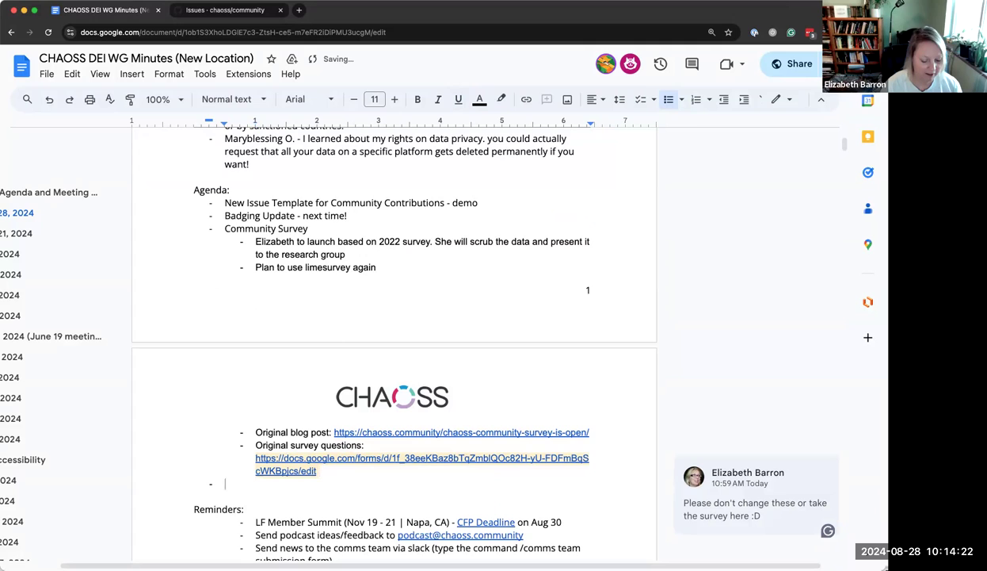
type("Tip of the week for remidners")
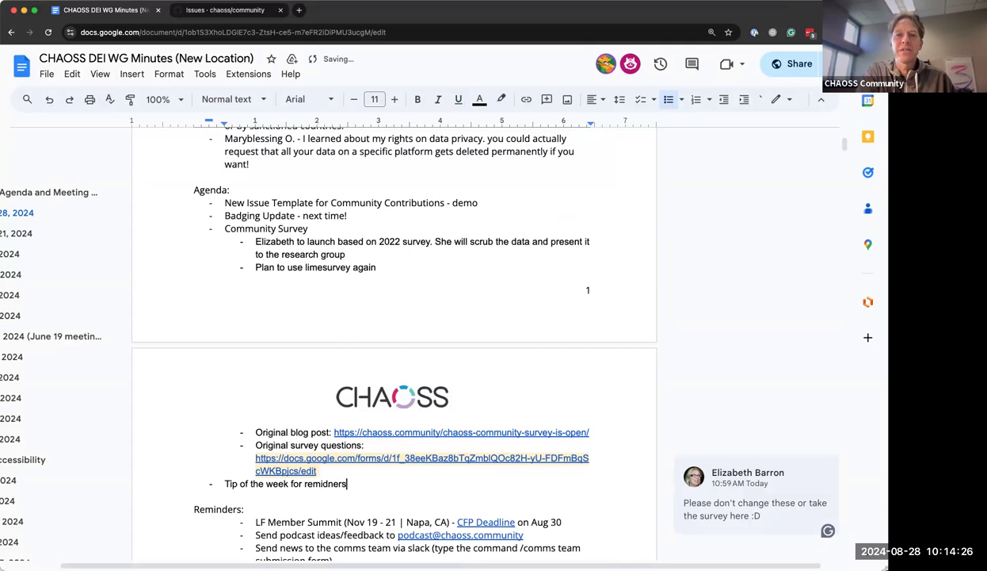
key("BackSpace")
key("BackSpace")
key("BackSpace")
key("BackSpace")
key("BackSpace")
type("nders")
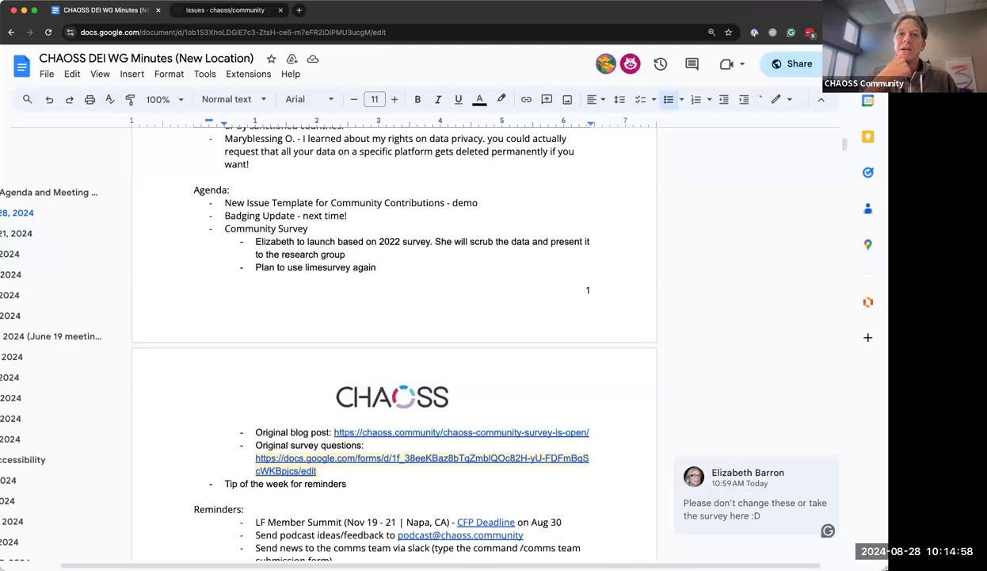
- Create a nested empty sub-bullet under the 'New Issue Template for Community Contributions - demo' item
left_click(480, 202)
key("Return")
key("Tab")
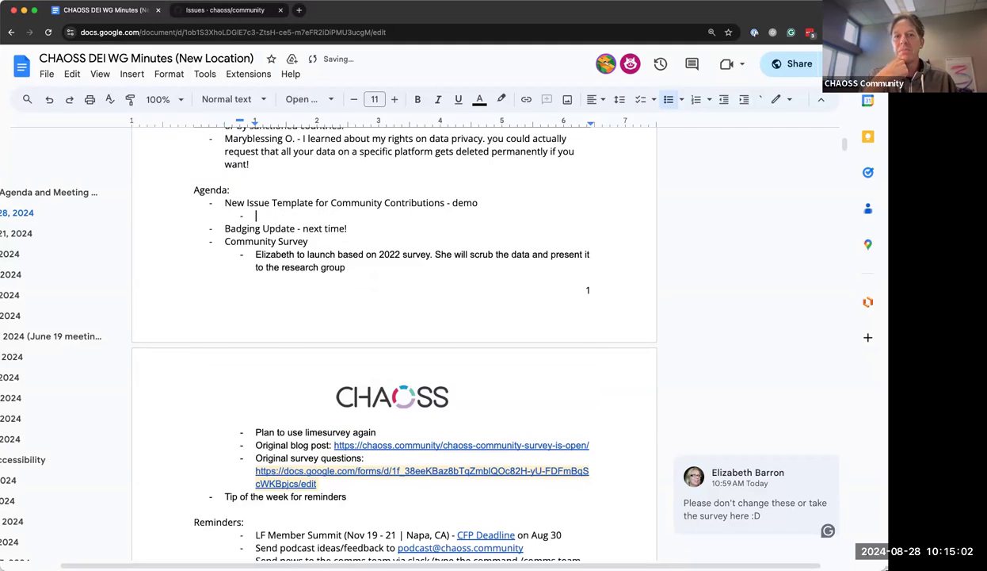
- Type 'helps recognition and career advancement' in the demo item's sub-bullet
type("helps recognizi")
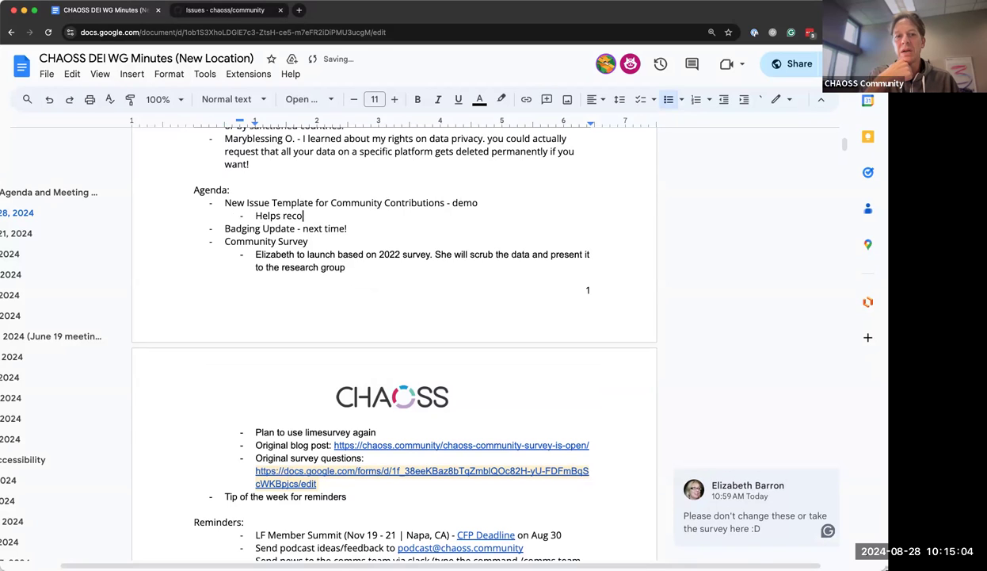
key("BackSpace")
key("BackSpace")
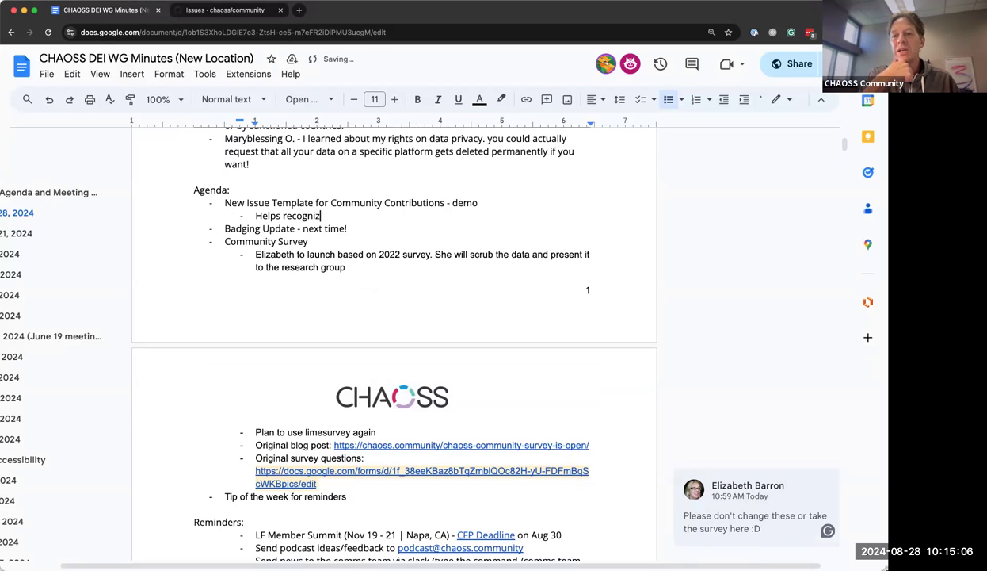
type("tion and caree")
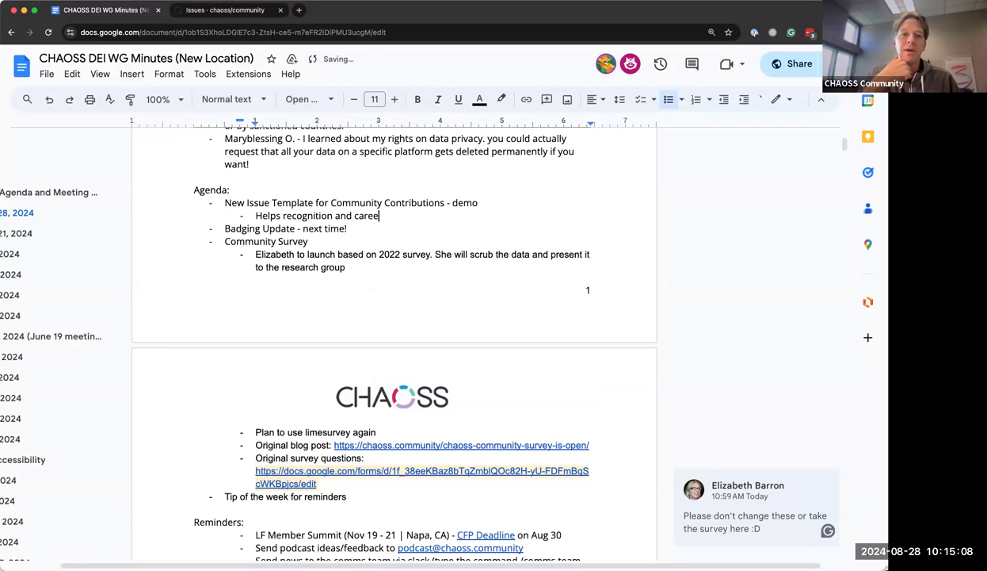
type("r advancement")
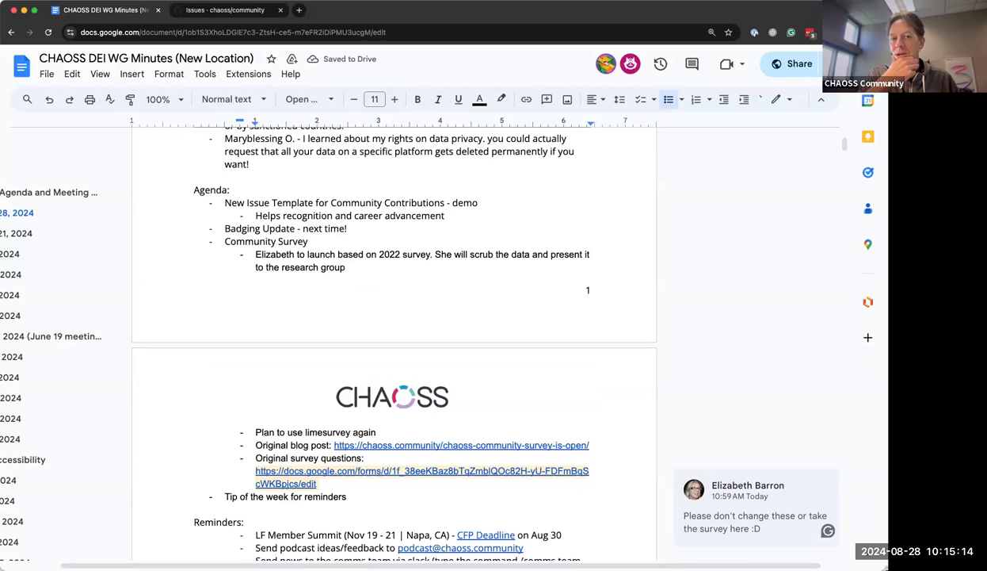
- Start a new empty sub-bullet below 'Helps recognition and career advancement'
key("Return")
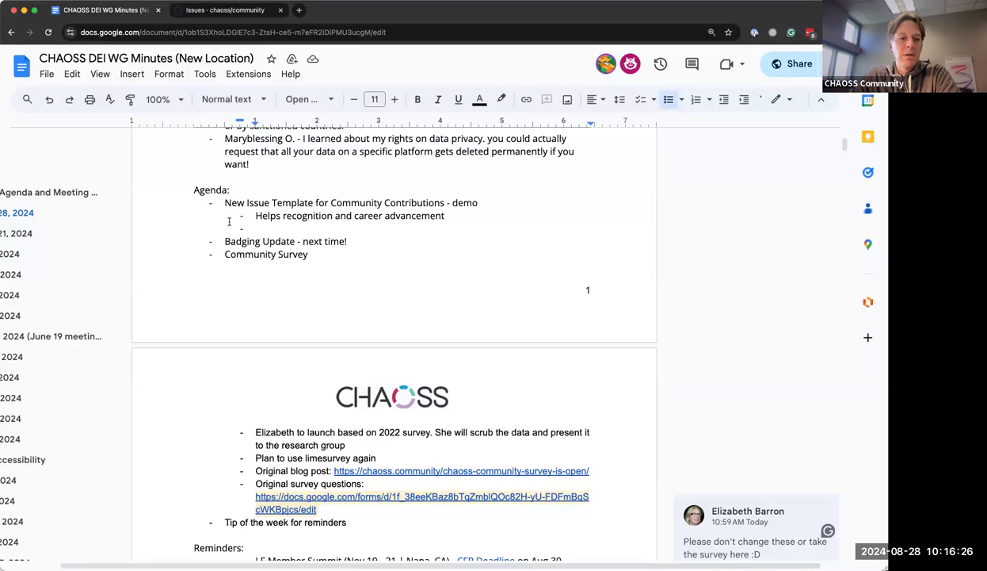
- Add the sub-bullets 'Helps project track and measure community contributions' and 'Helps us figure out how much time things take'
type("Helps ")
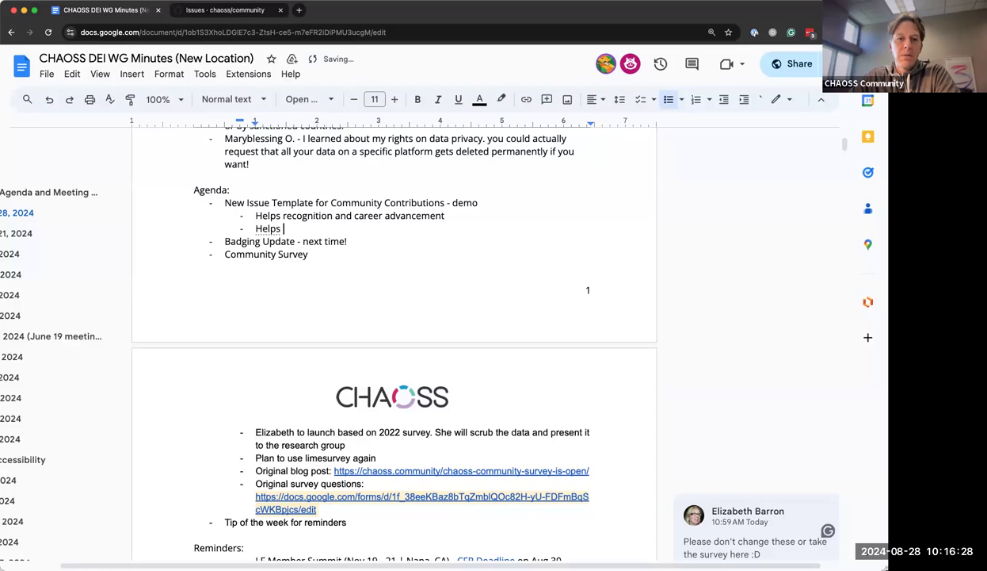
type("project track ")
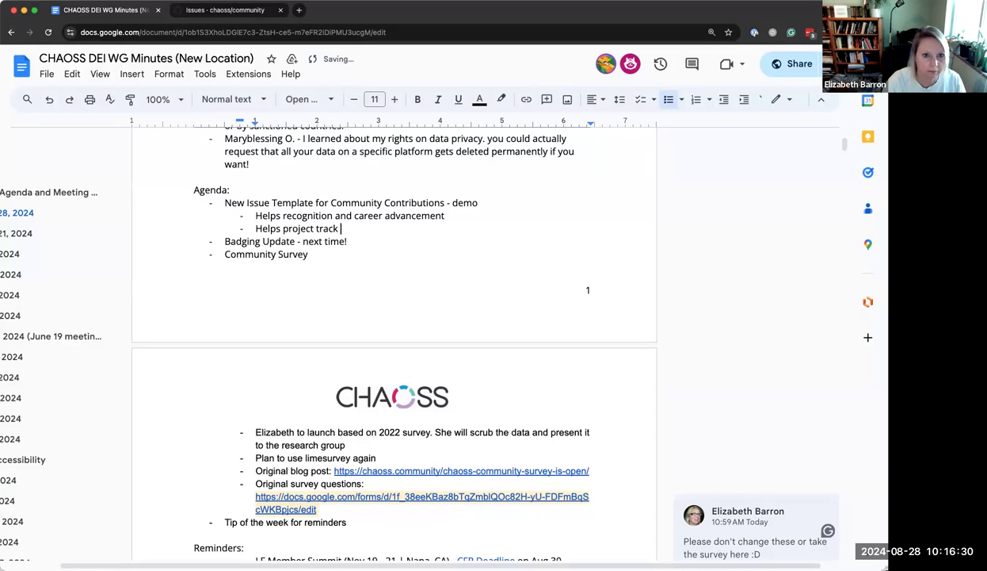
type("and measure ")
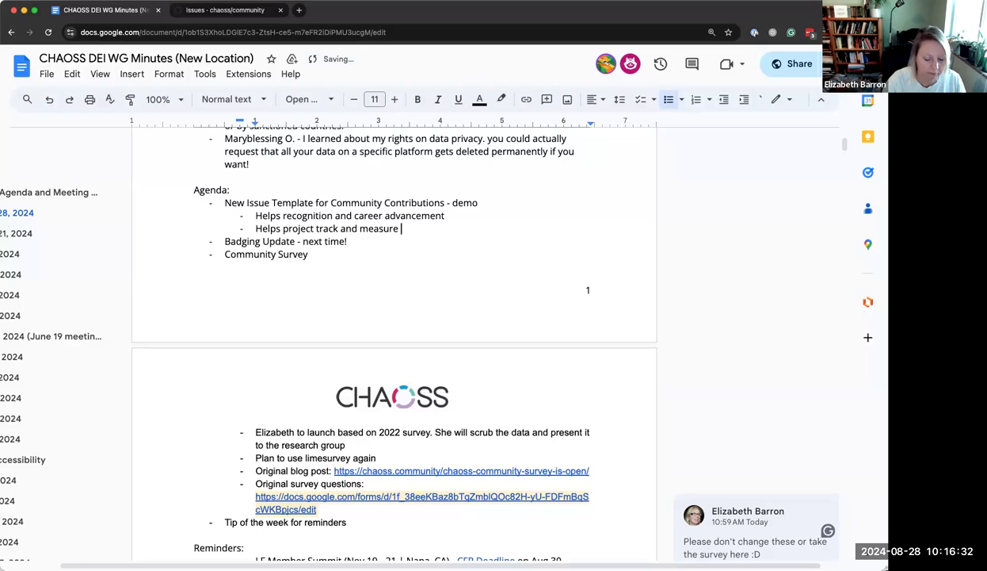
type("community contr")
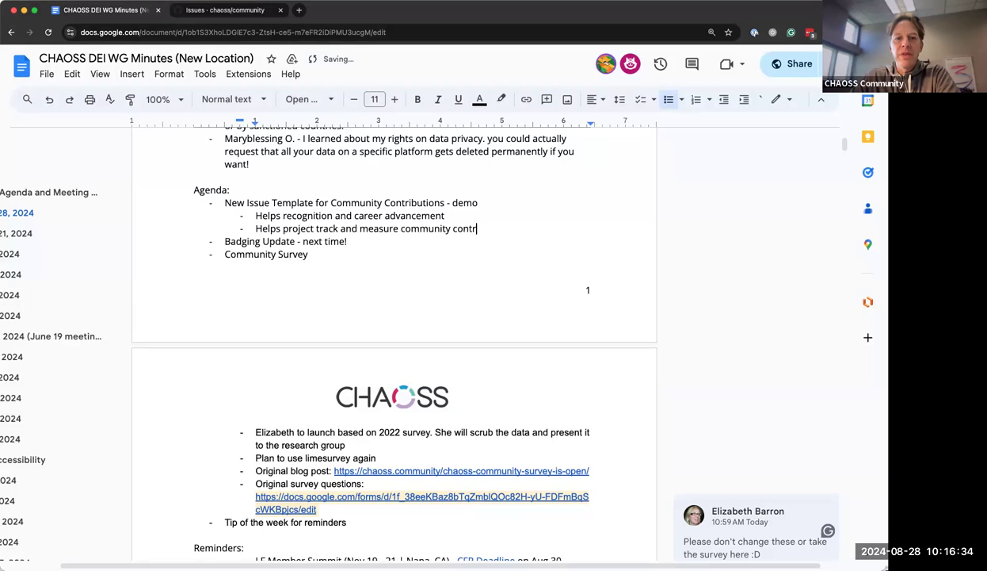
type("ibutions")
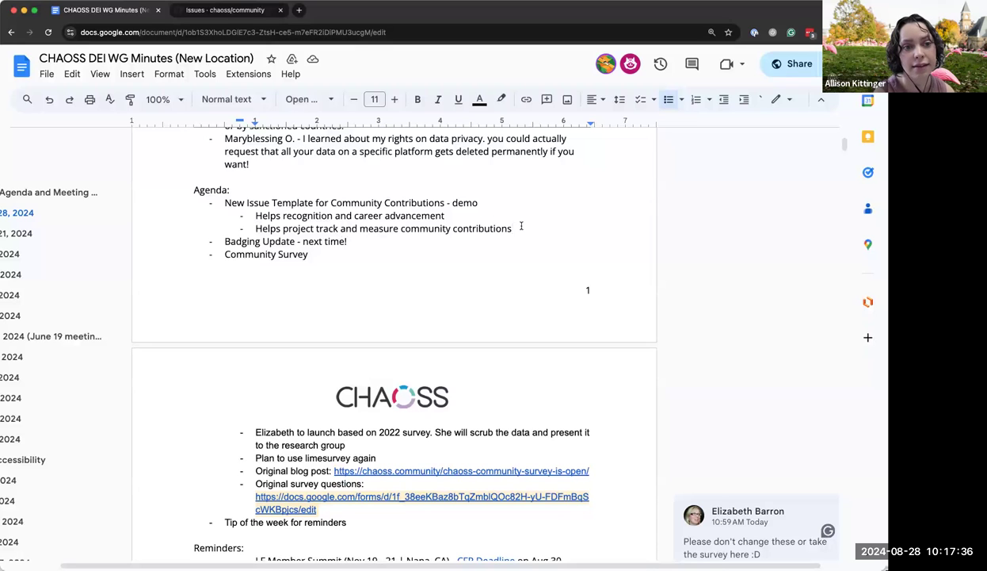
key("Return")
type("Helps ")
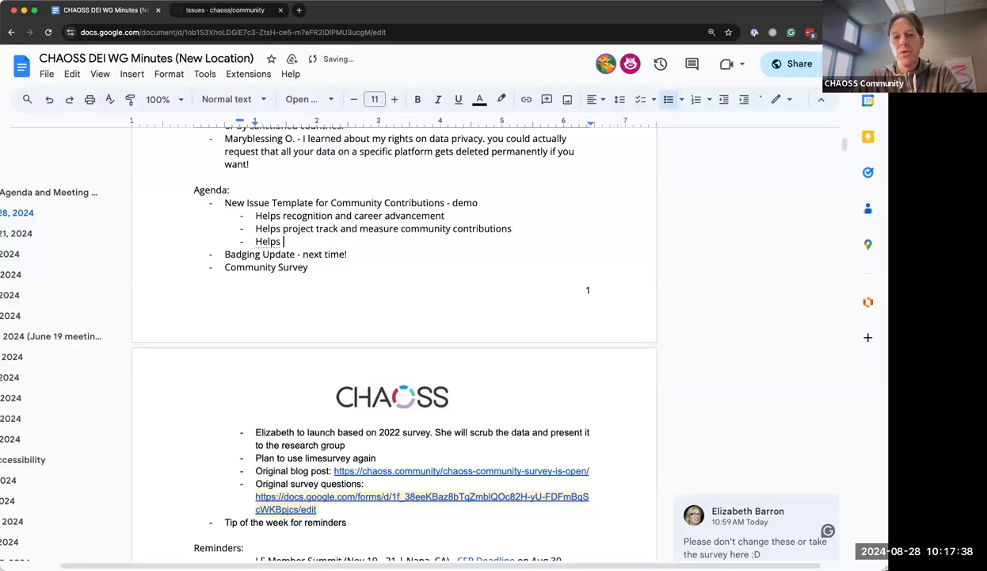
type("us figure out h")
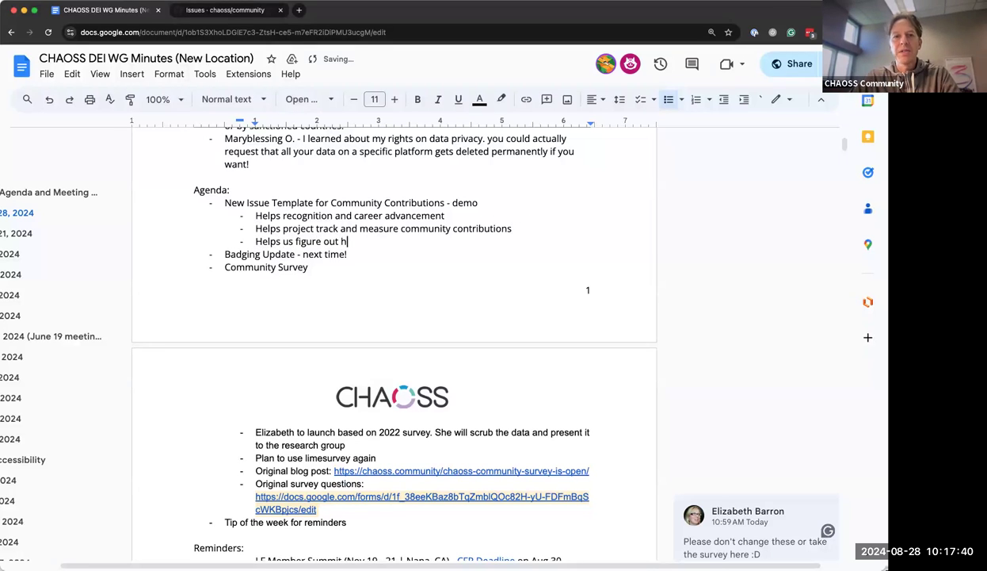
type("ow much time")
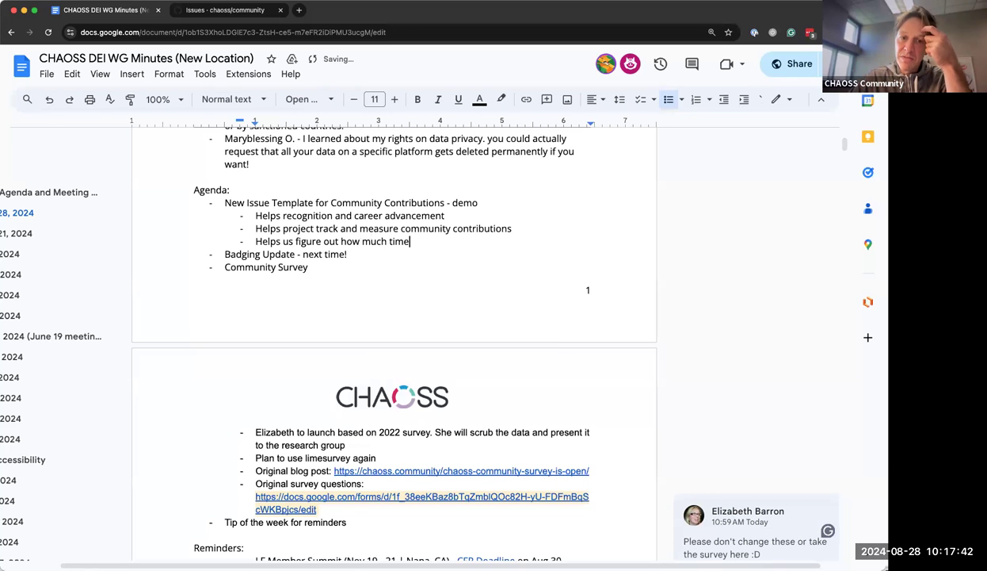
type(" things take")
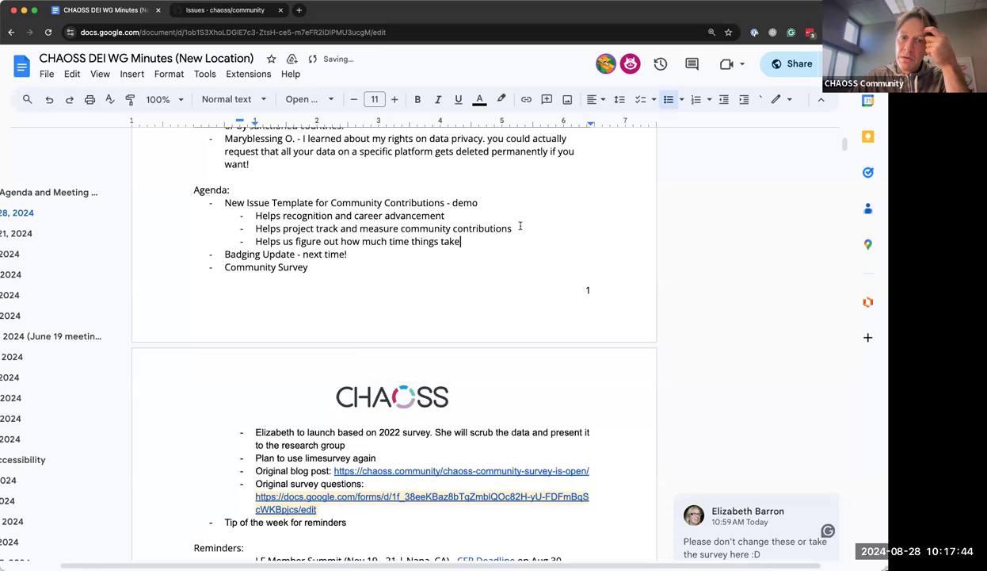
- Open community-contributions.md from the chaoss/community repository's code files
left_click(238, 12)
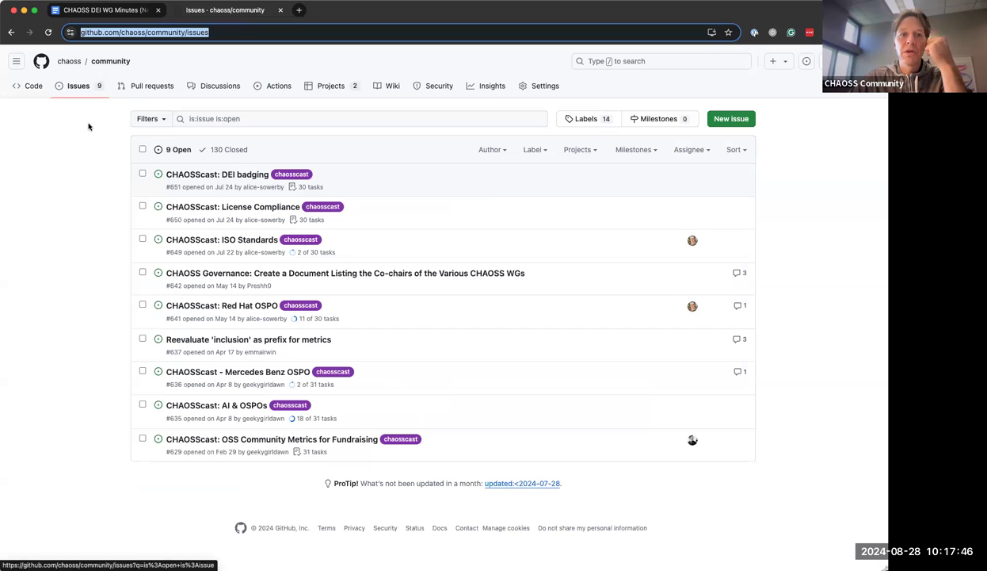
left_click(34, 87)
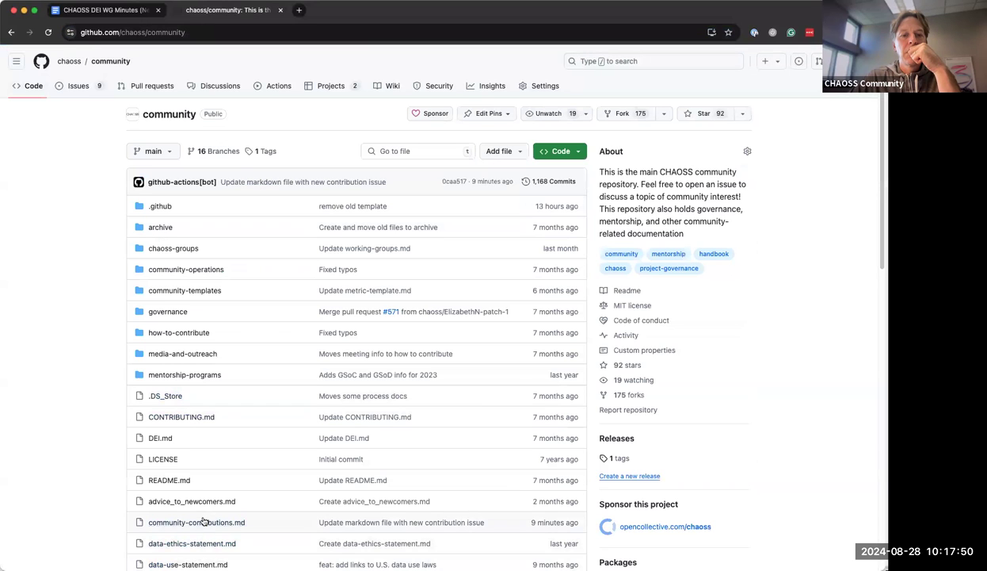
left_click(202, 522)
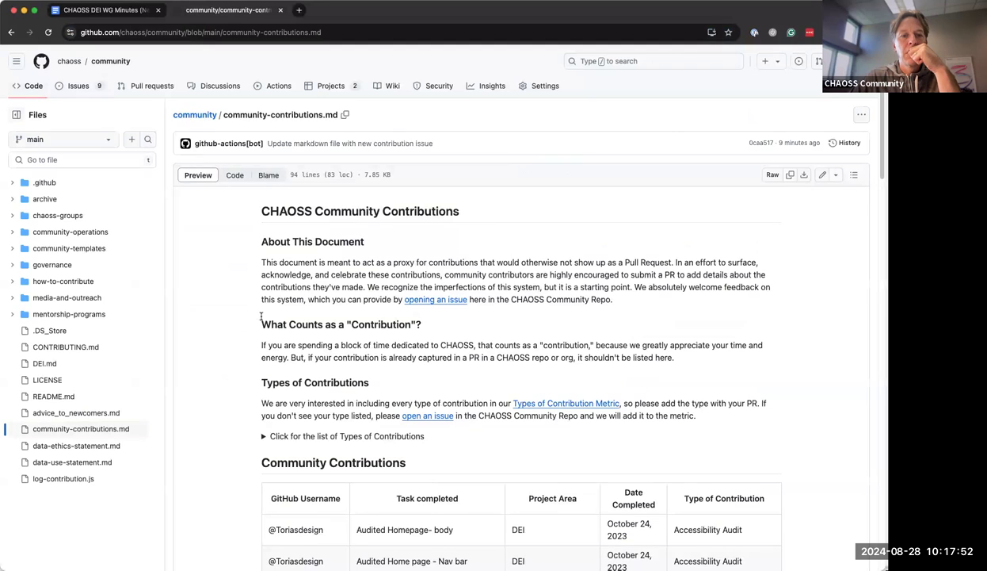
- Scroll through the Community Contributions table down to the newest DEI meeting entry
scroll(307, 302, "down", 5)
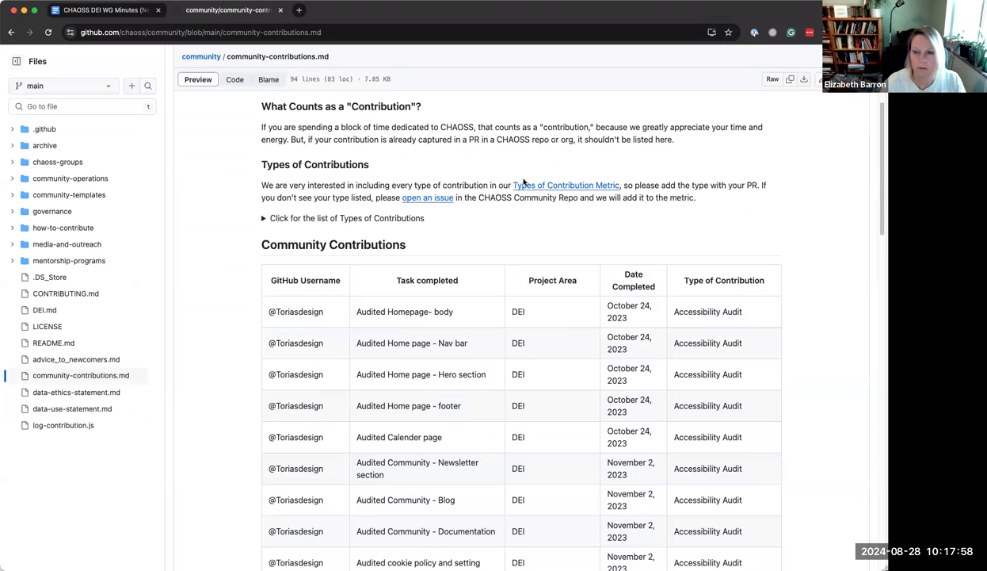
scroll(428, 304, "down", 2)
scroll(431, 305, "down", 2)
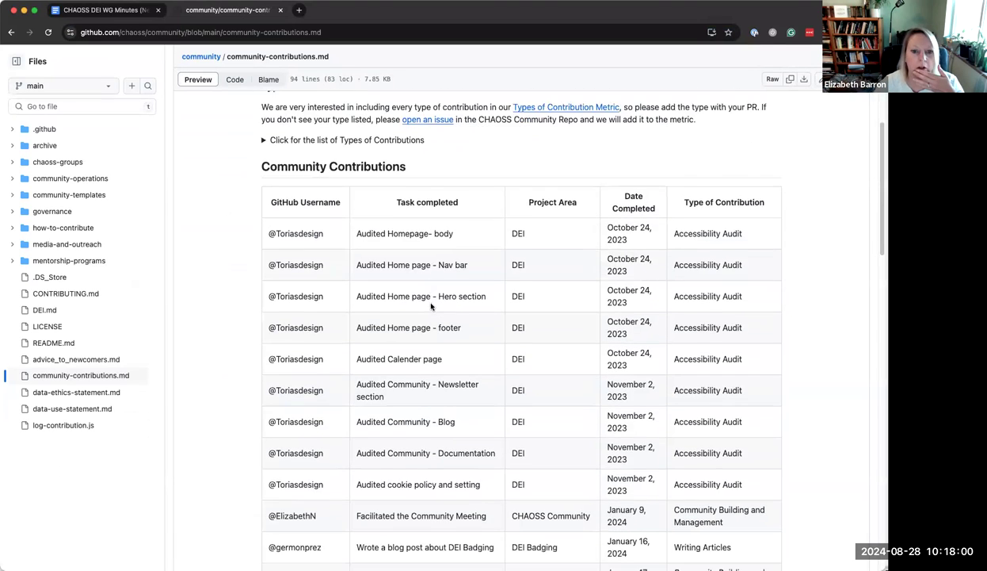
scroll(431, 306, "up", 3)
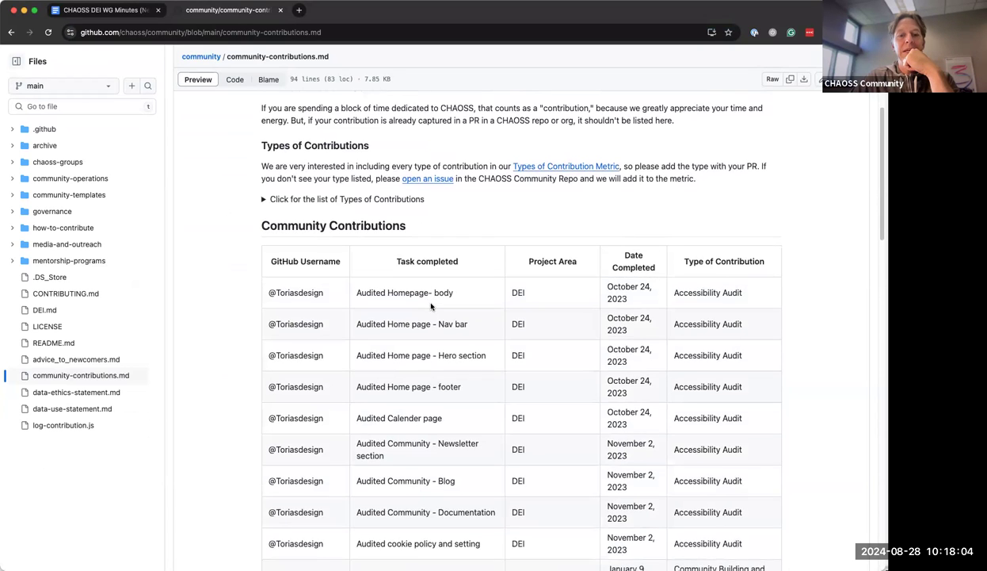
scroll(431, 306, "down", 3)
scroll(431, 306, "down", 2)
scroll(431, 306, "down", 7)
scroll(431, 306, "down", 4)
scroll(431, 305, "down", 3)
scroll(431, 306, "down", 6)
scroll(431, 306, "down", 5)
scroll(431, 305, "down", 6)
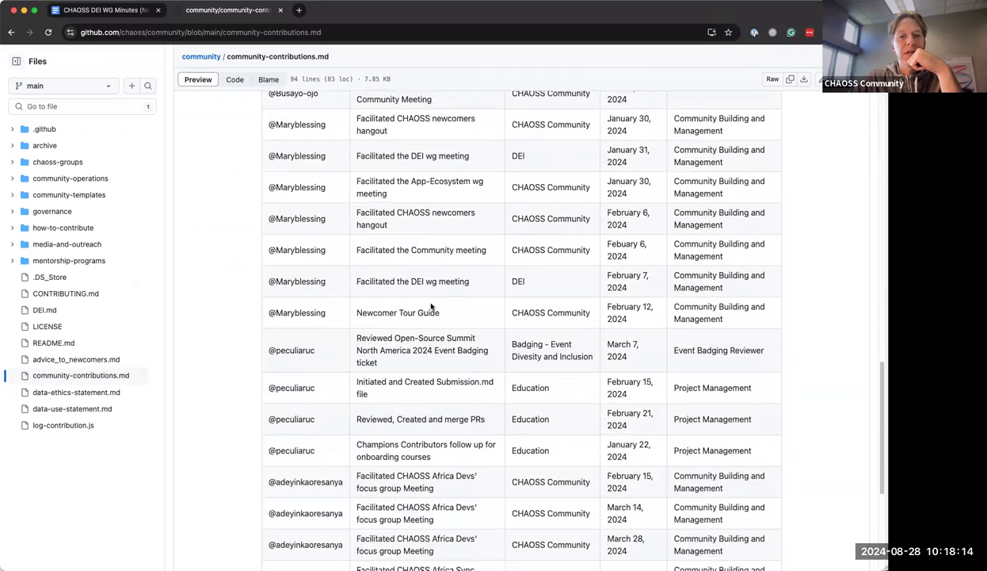
scroll(431, 306, "up", 4)
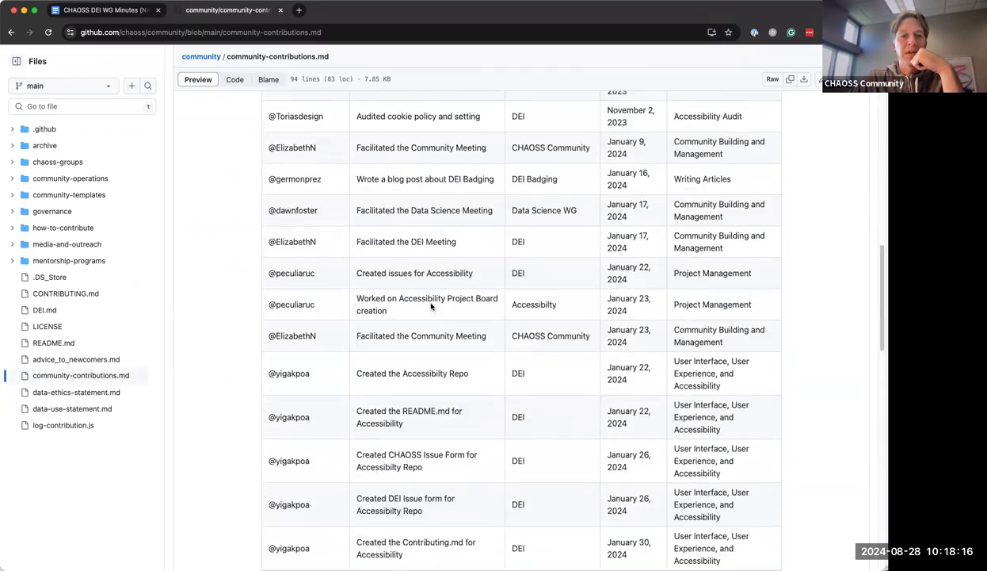
scroll(431, 306, "up", 10)
scroll(432, 306, "down", 5)
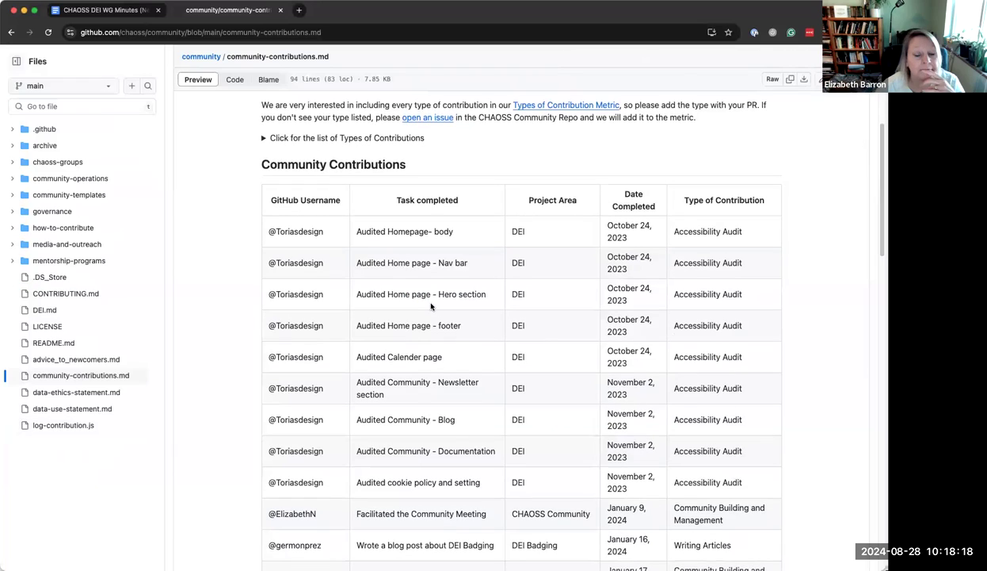
scroll(431, 306, "down", 3)
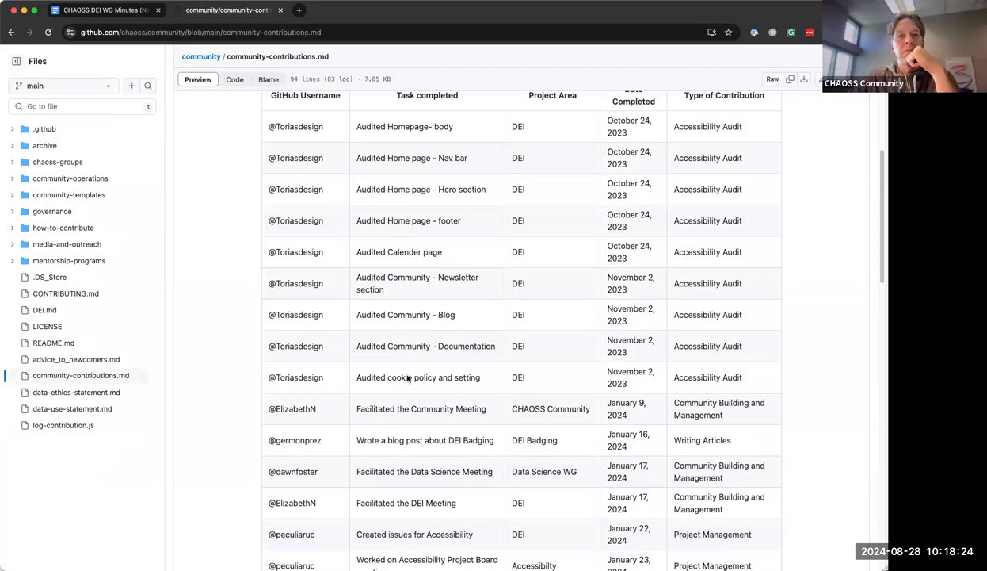
scroll(412, 378, "down", 2)
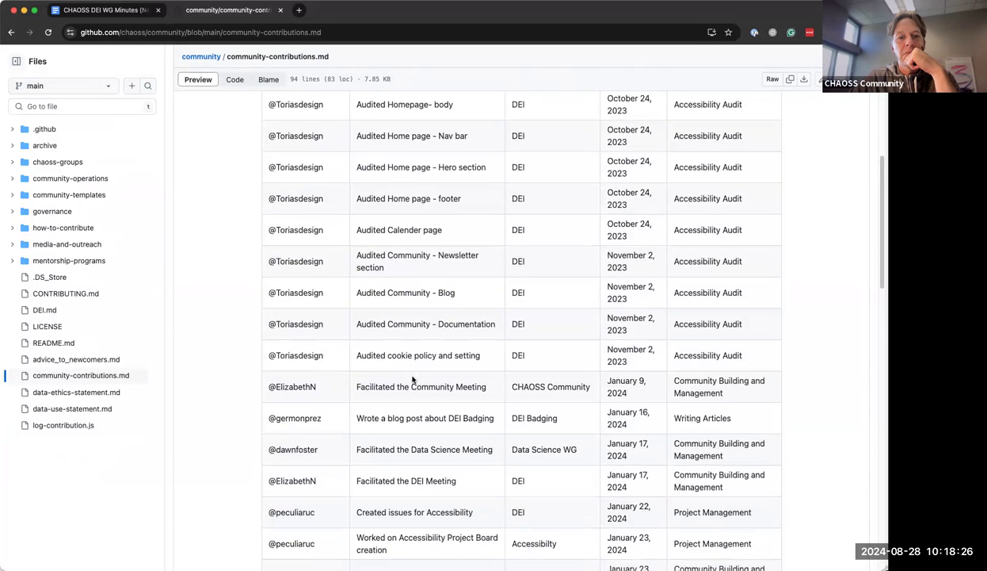
scroll(412, 378, "up", 1)
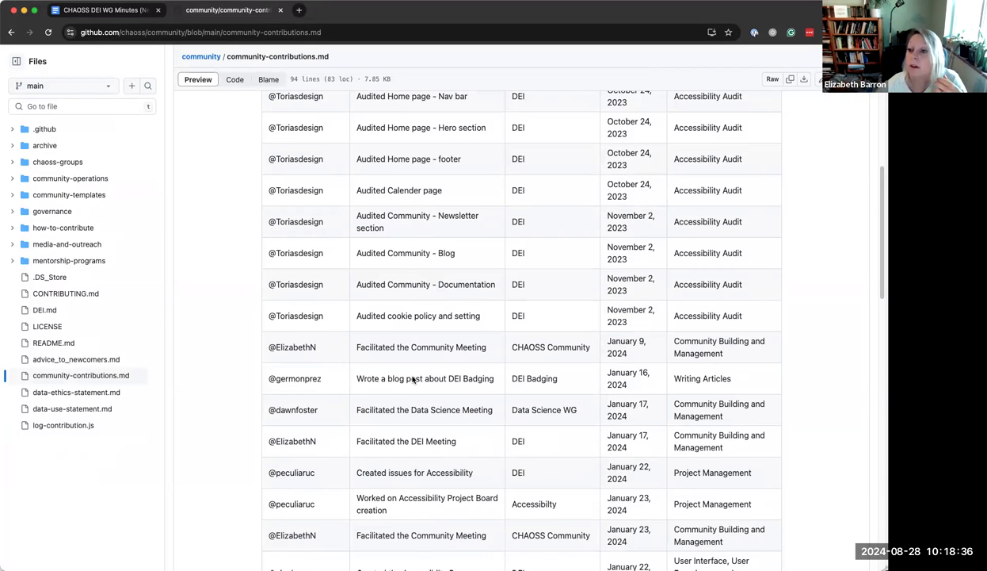
scroll(416, 388, "down", 1)
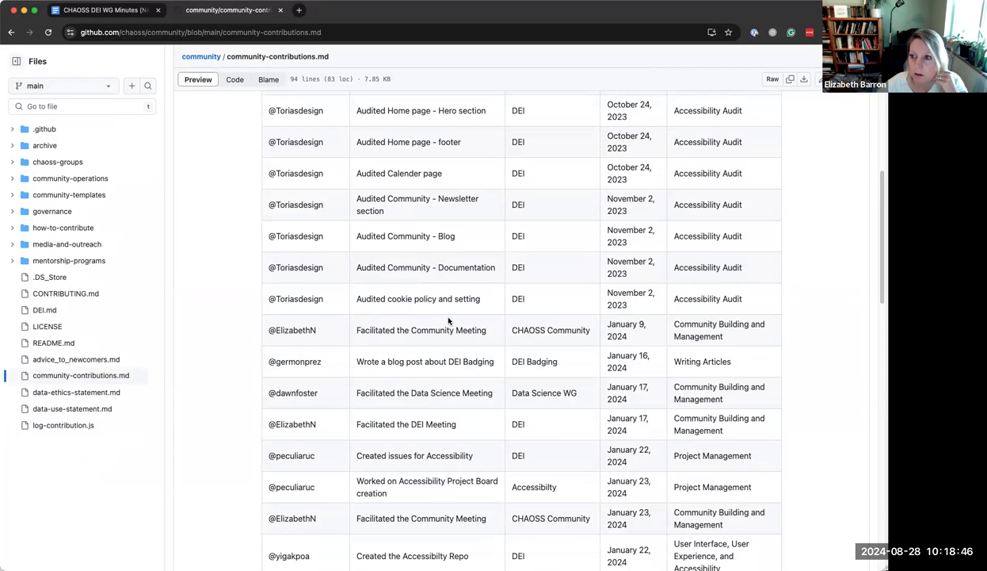
scroll(448, 320, "down", 5)
scroll(447, 320, "down", 5)
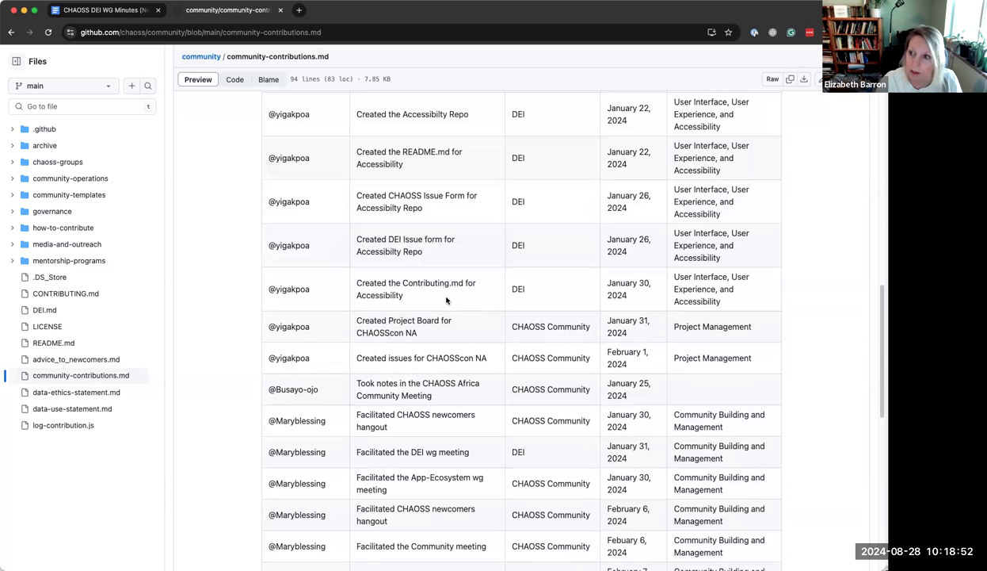
scroll(444, 247, "up", 8)
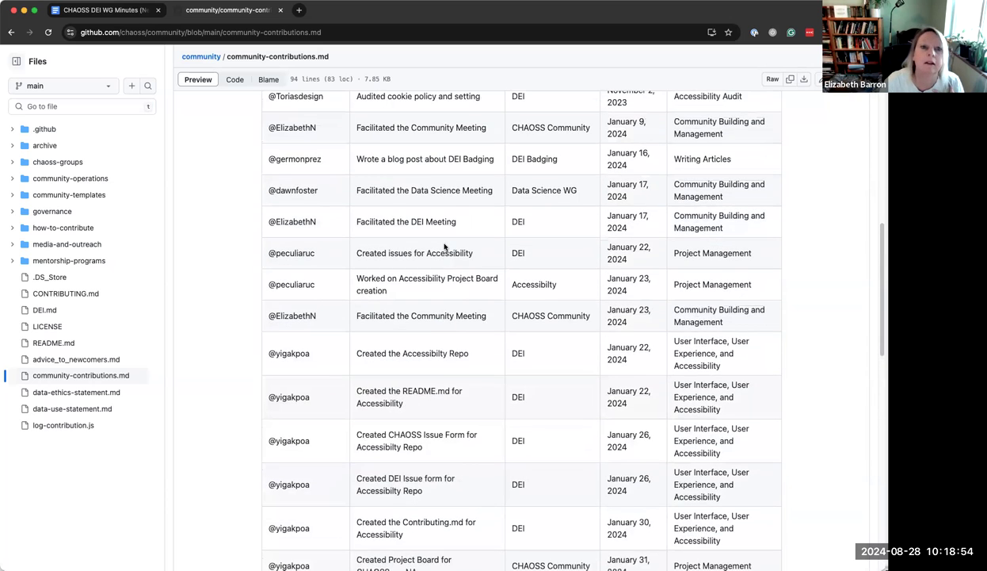
scroll(445, 247, "down", 6)
scroll(444, 247, "down", 2)
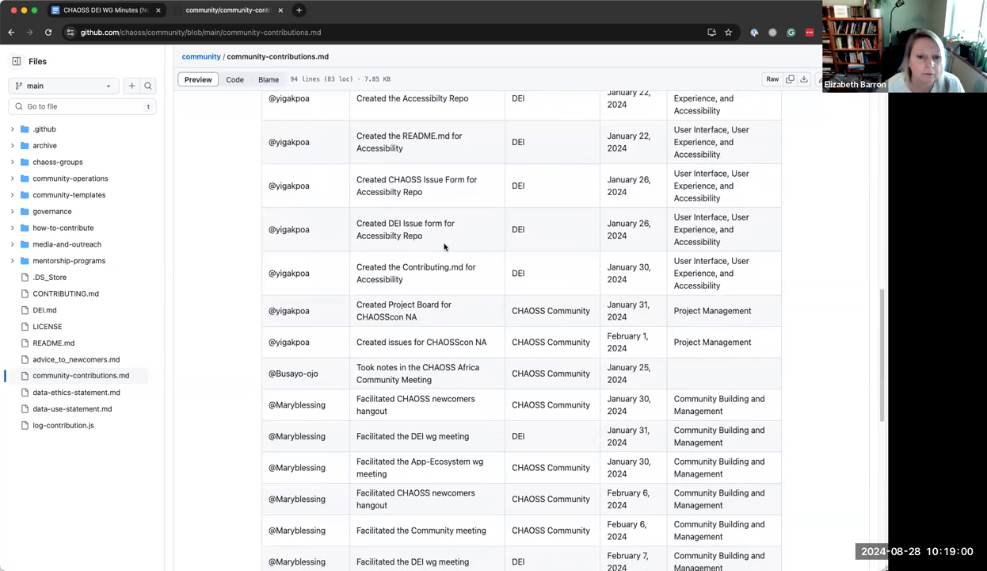
scroll(444, 247, "down", 9)
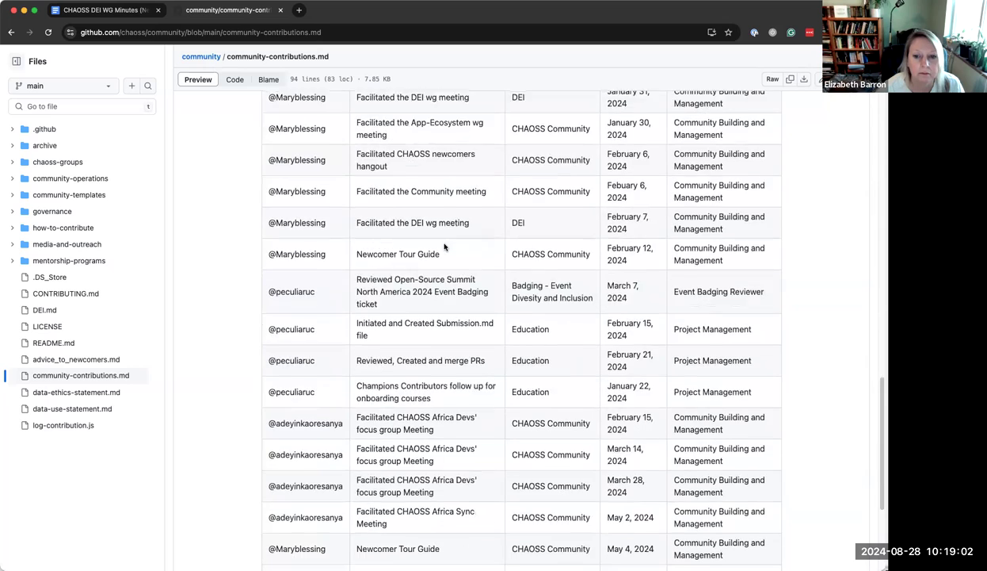
scroll(444, 247, "down", 3)
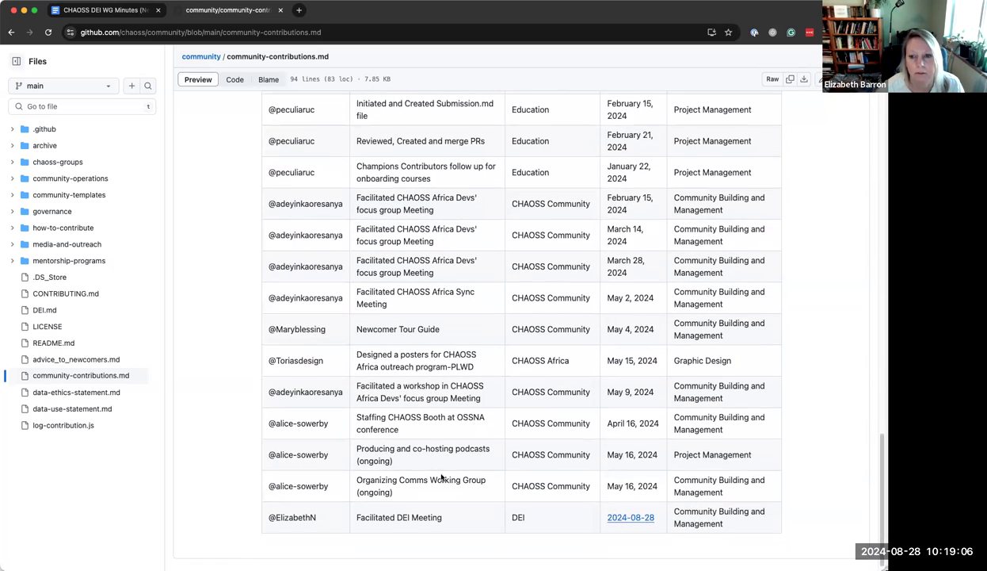
scroll(440, 478, "up", 20)
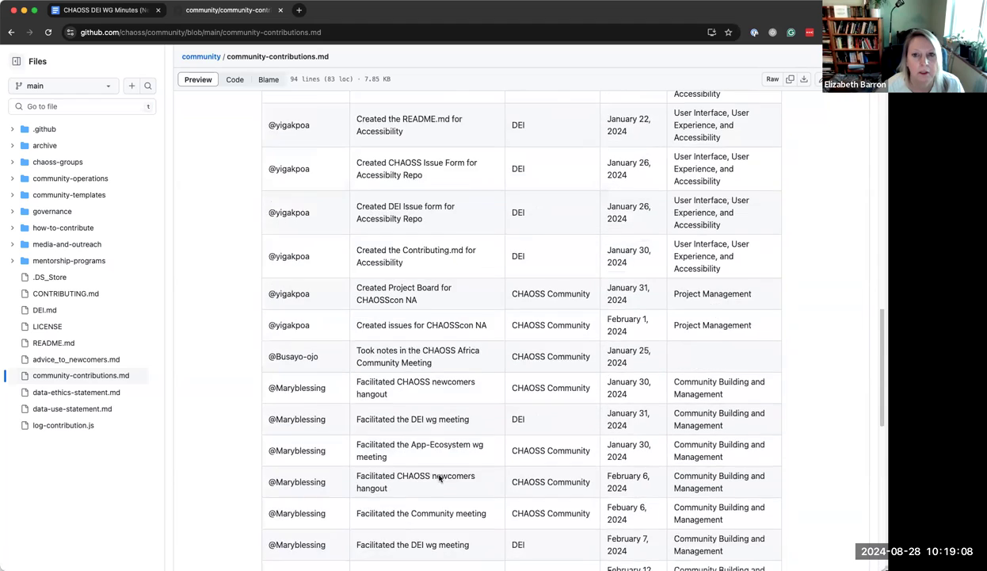
- Back in the minutes, add an empty sub-bullet after 'Helps us figure out how much time things take'
scroll(439, 478, "up", 2)
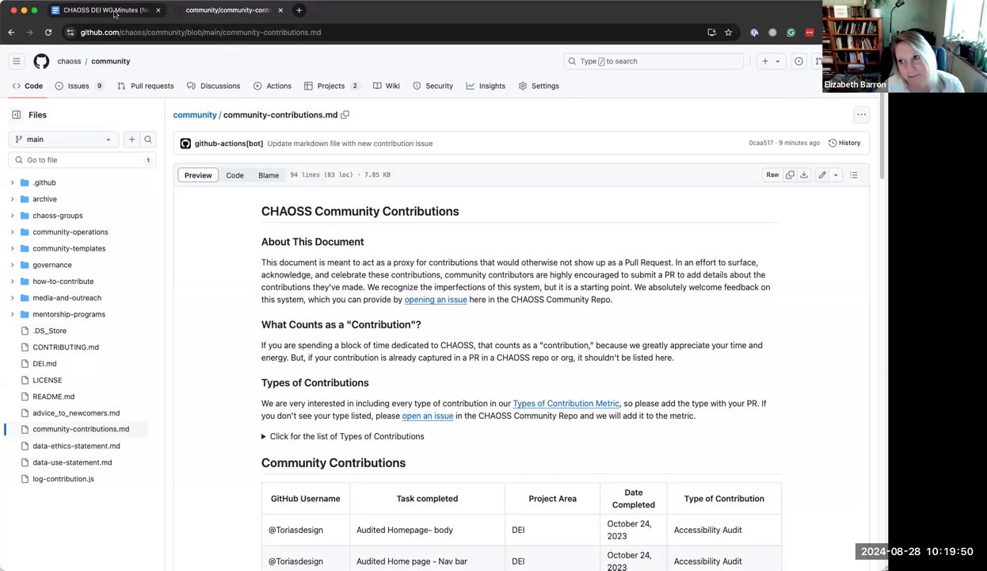
left_click(115, 12)
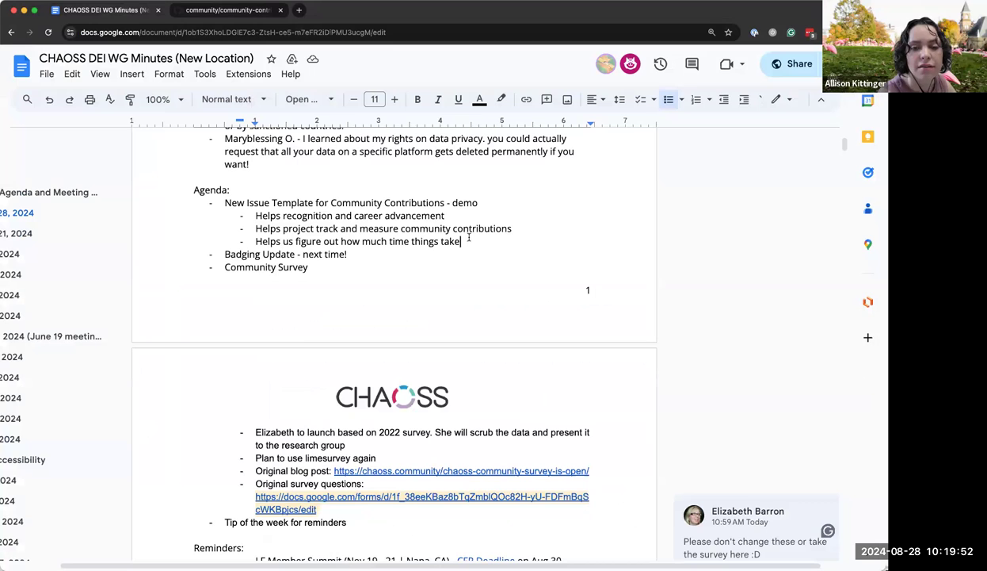
left_click(459, 239)
key("Return")
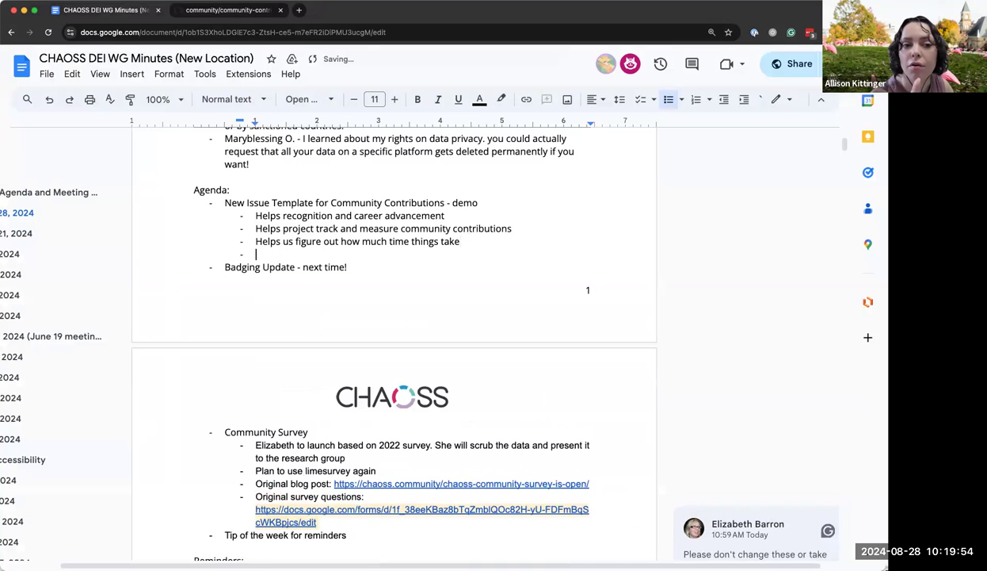
- Review the community-contributions.md table in GitHub, highlighting the podcasts task description
left_click(217, 11)
scroll(487, 416, "down", 10)
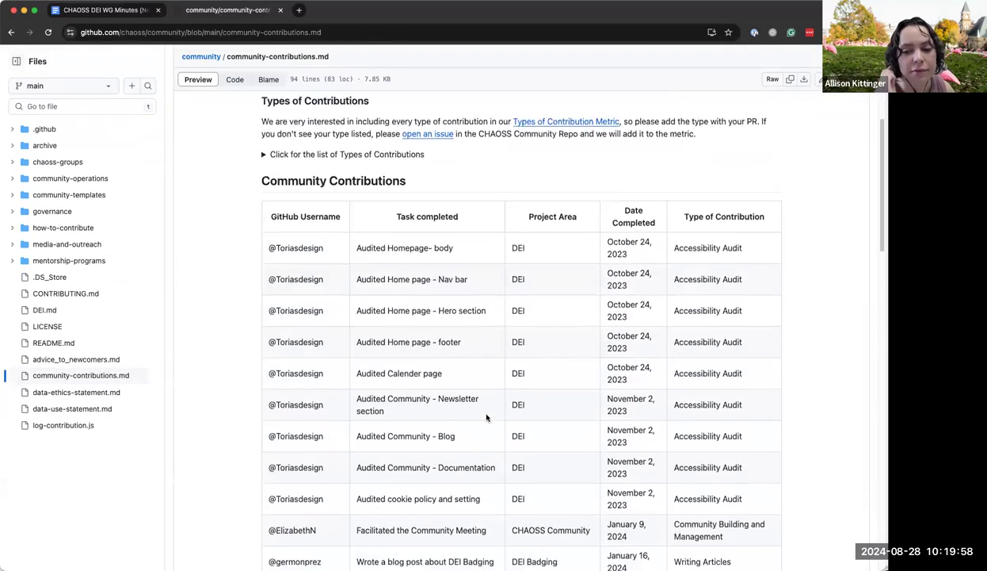
scroll(486, 416, "down", 7)
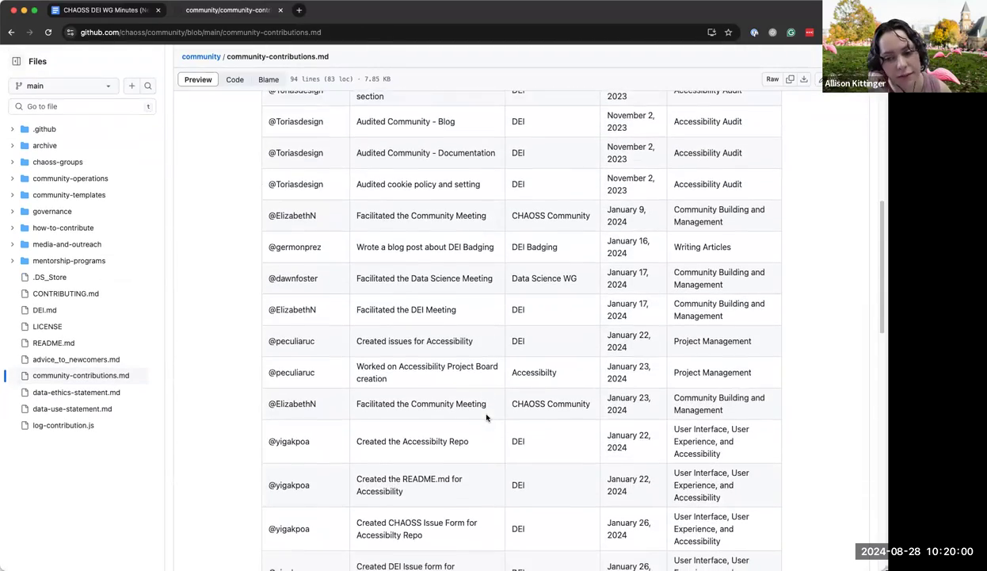
scroll(487, 416, "down", 15)
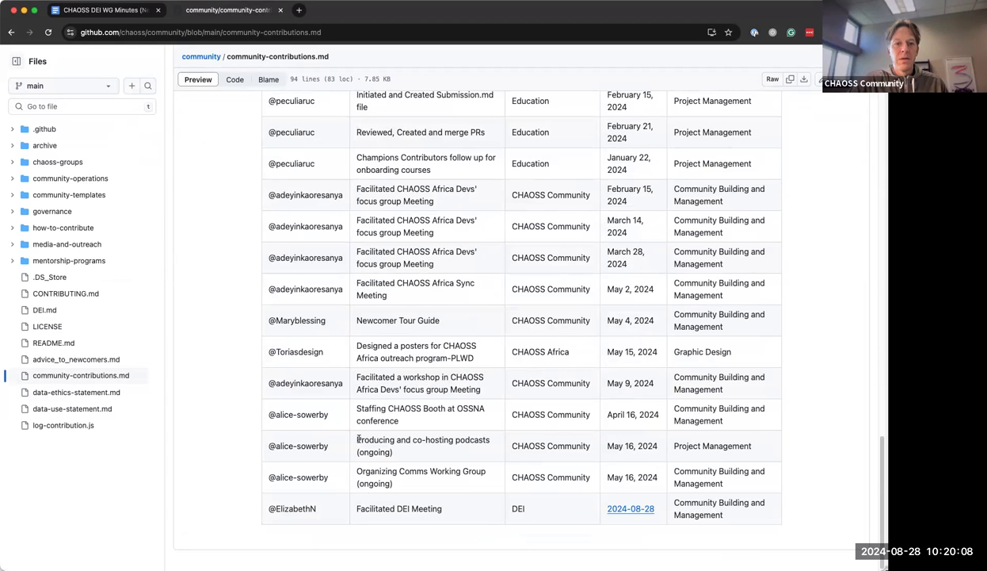
left_click_drag(349, 433, 416, 458)
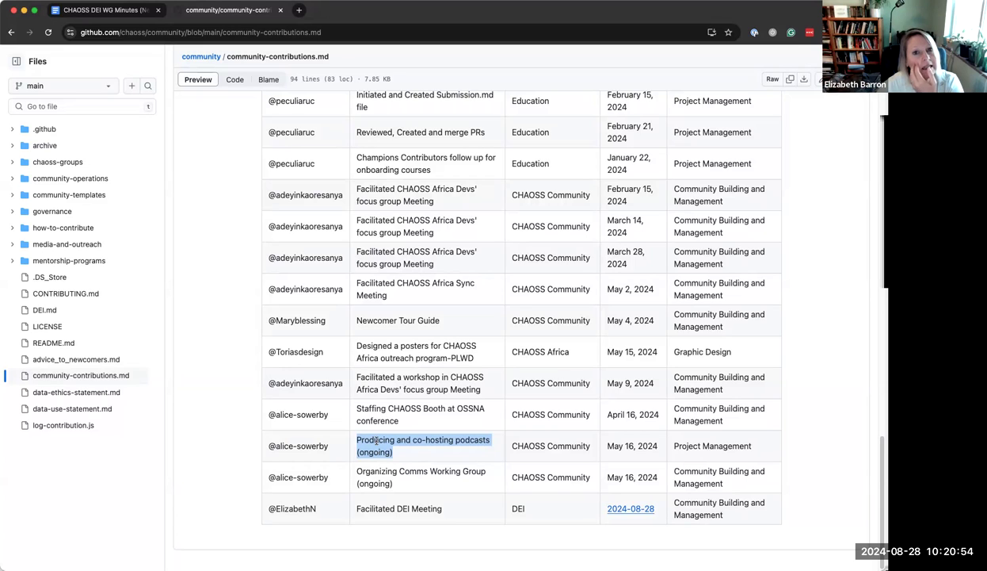
scroll(376, 440, "up", 3)
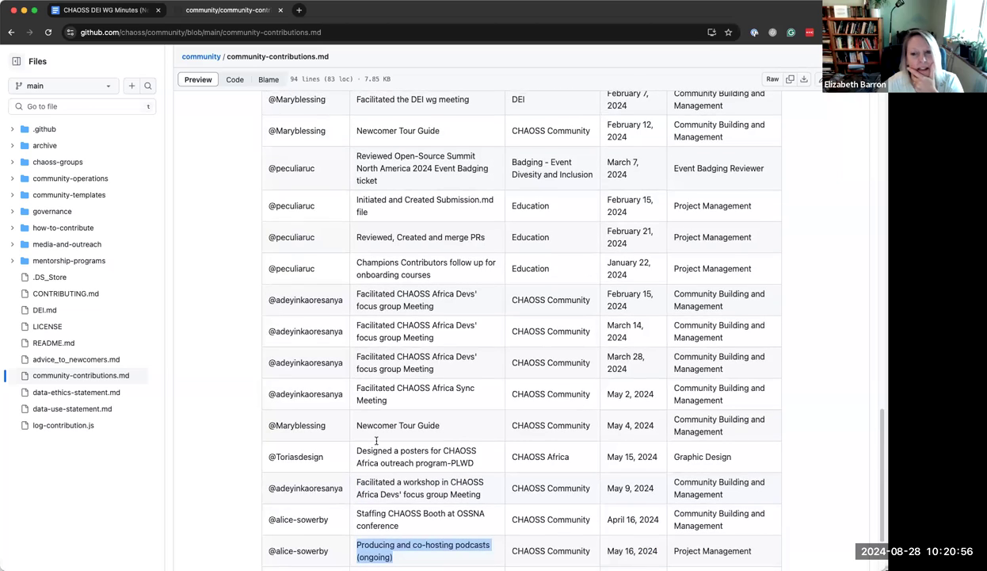
scroll(376, 458, "down", 2)
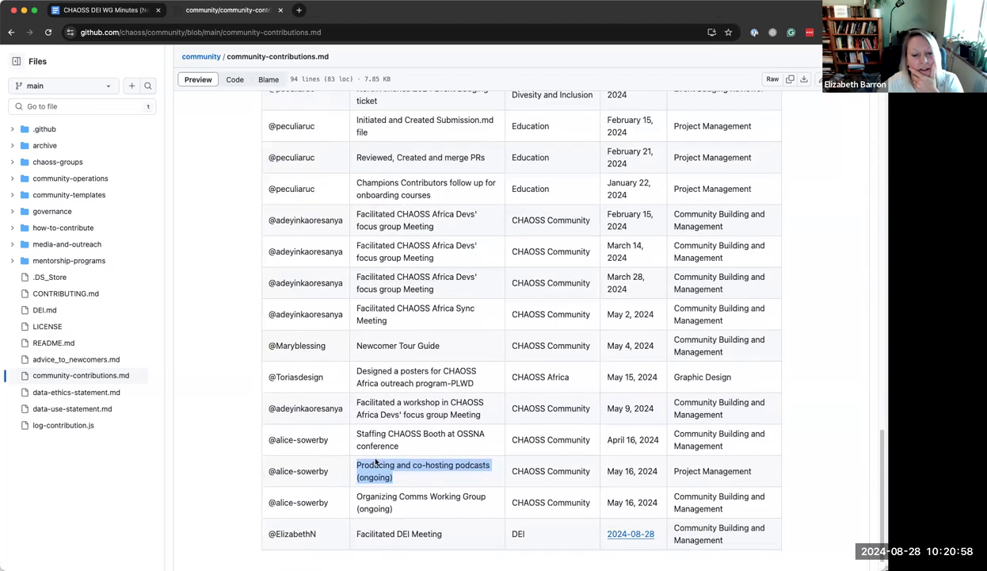
scroll(376, 462, "down", 1)
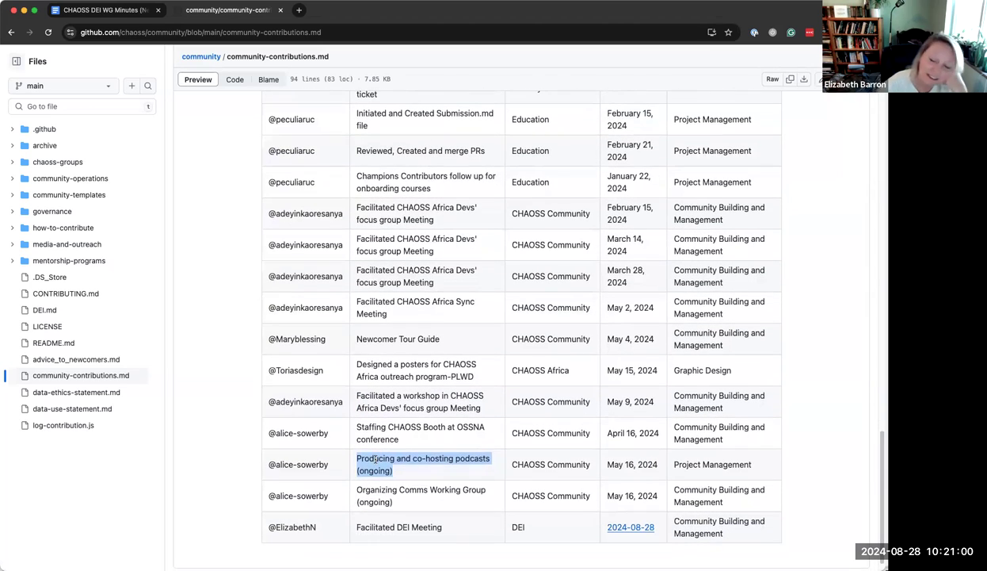
scroll(376, 460, "down", 1)
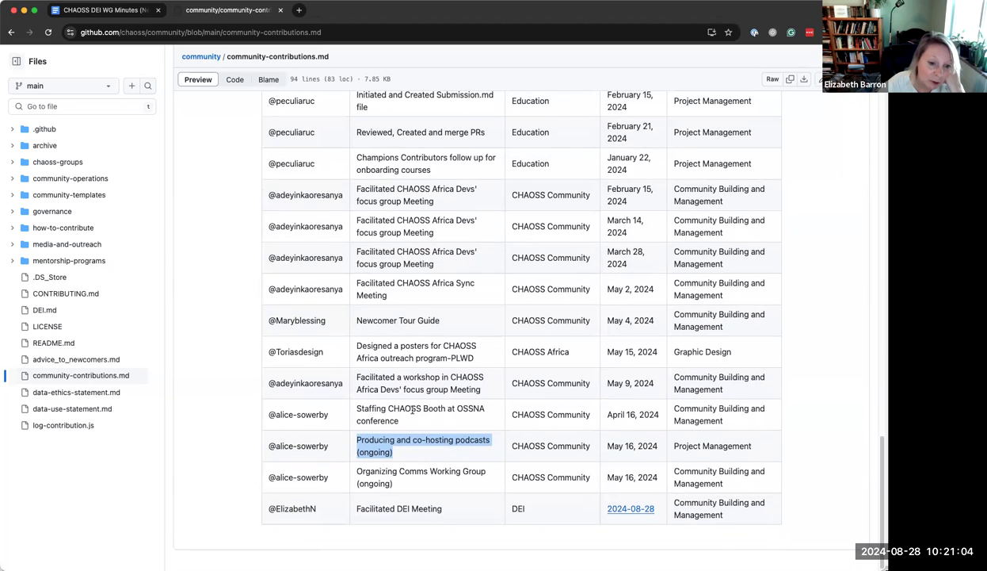
scroll(412, 409, "up", 1)
scroll(412, 409, "up", 15)
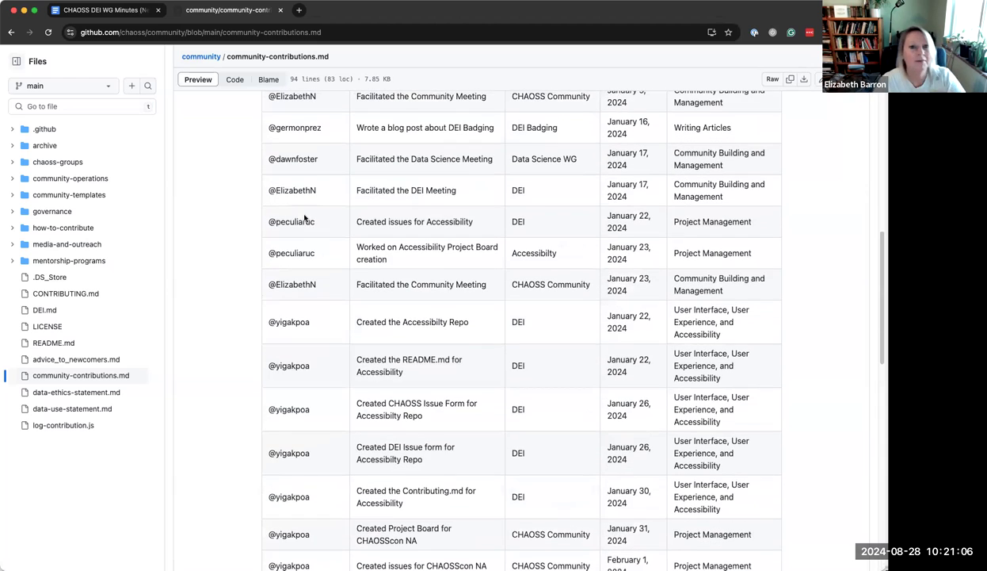
- Fill the empty sub-bullet with 'Helps newcomers see the different types of contributions'
left_click(99, 11)
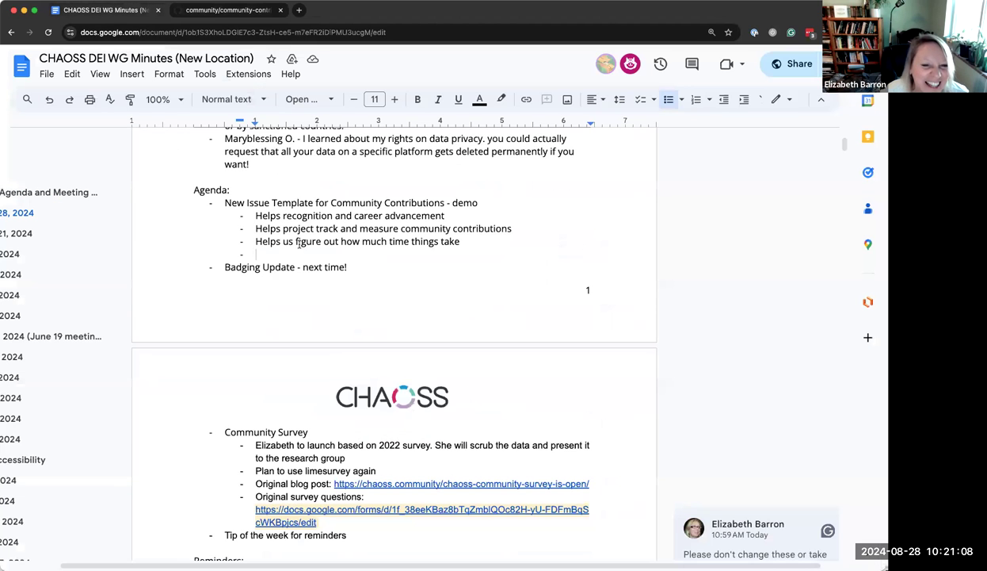
left_click(258, 252)
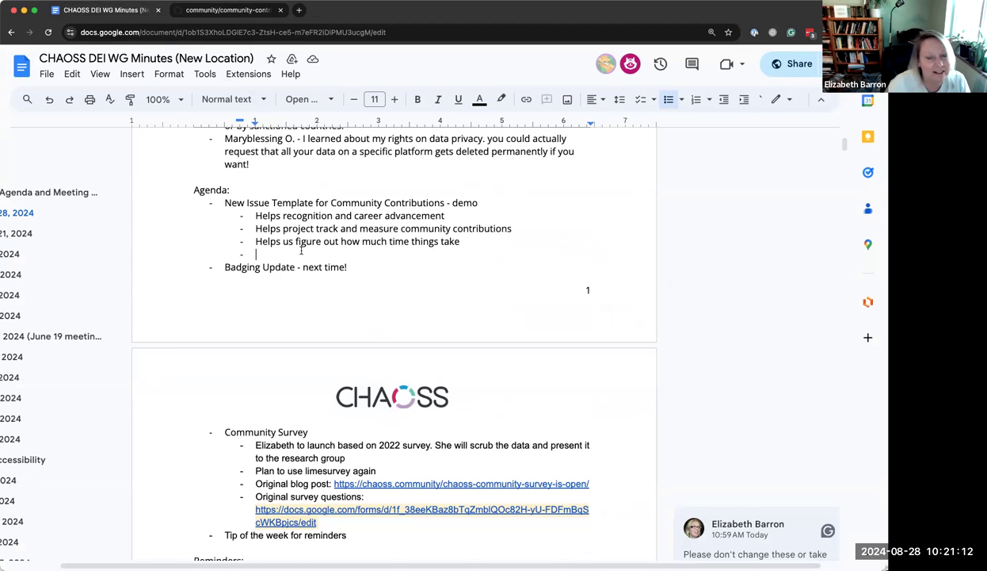
type("Helps newcomer")
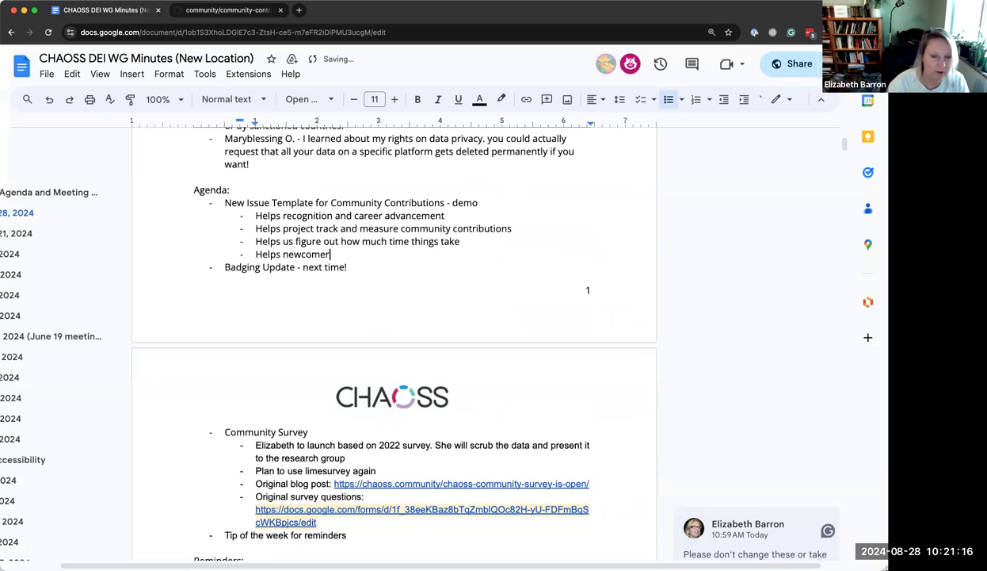
type("s see the diff")
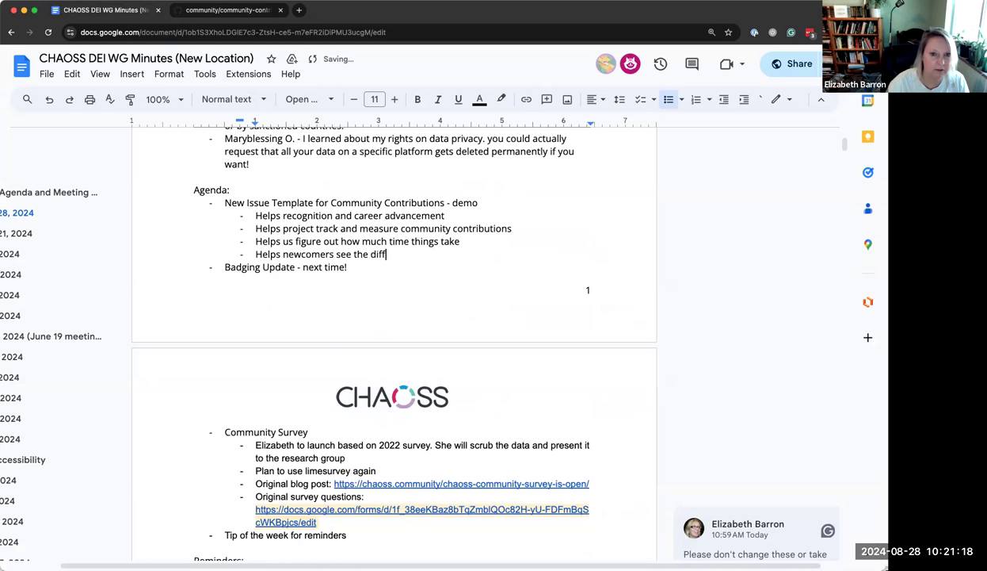
type("erent types of cont")
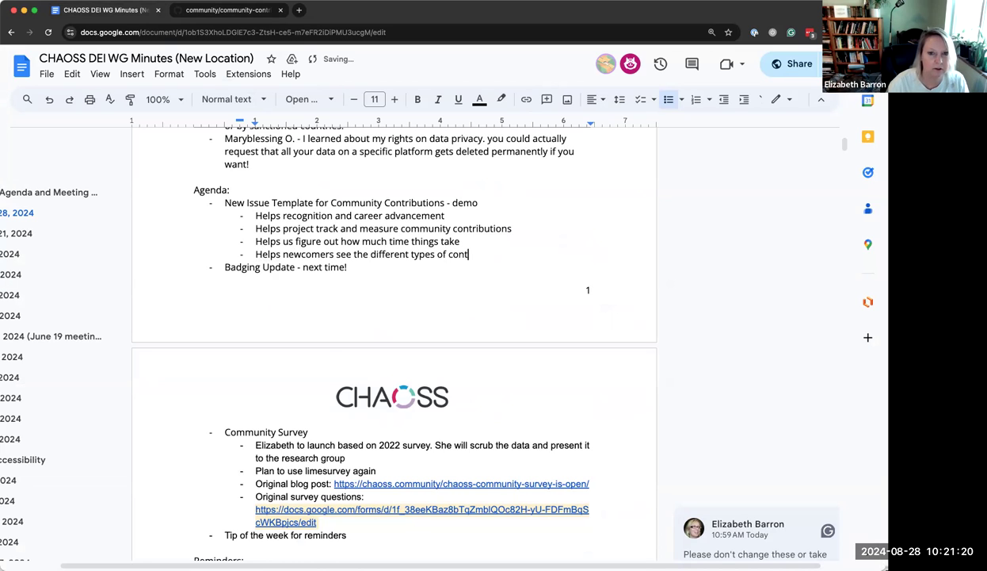
type("ributions")
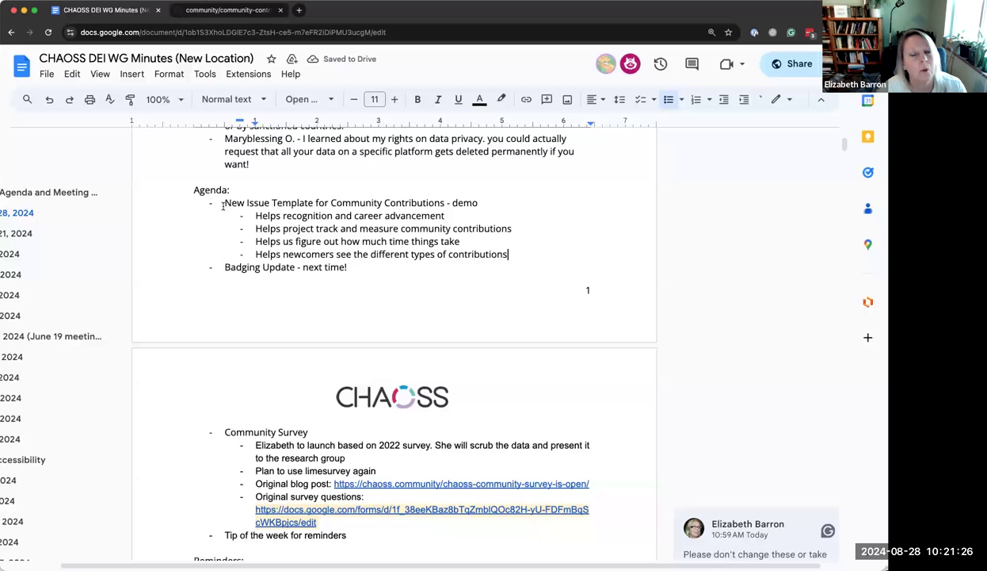
- Highlight the New Issue Template item with its points, then the Badging Update line, for discussion
left_click_drag(220, 202, 511, 254)
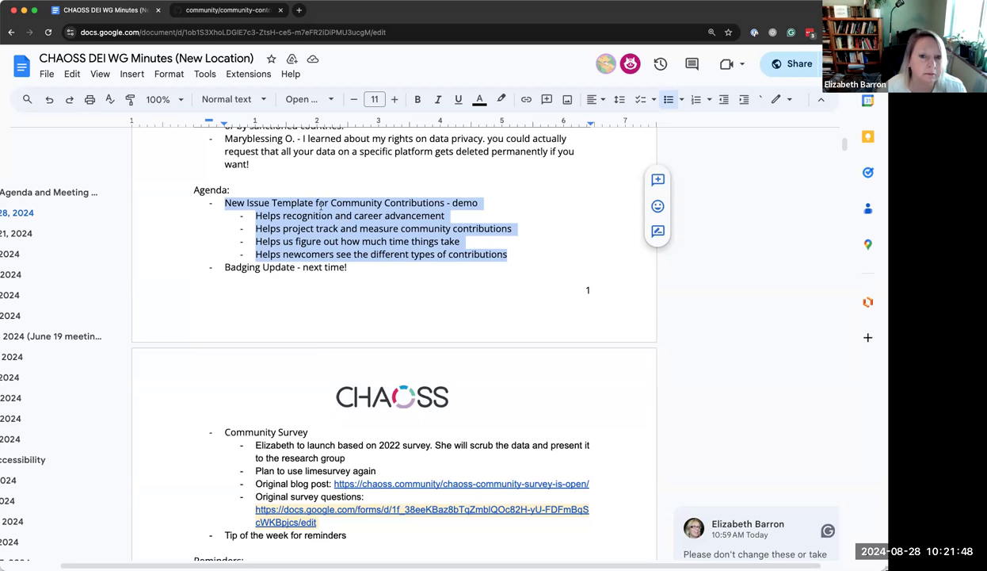
left_click(508, 253)
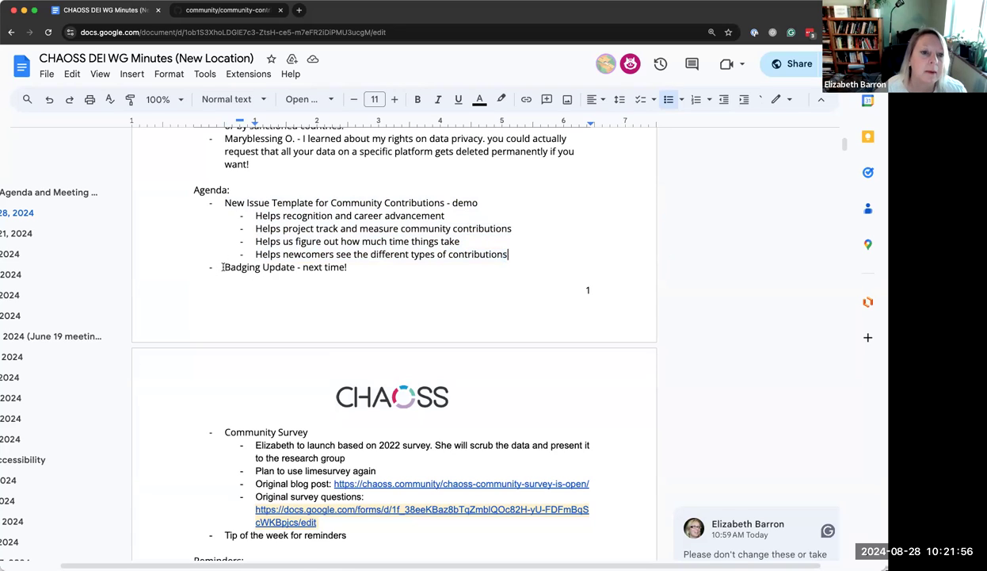
left_click_drag(222, 267, 350, 267)
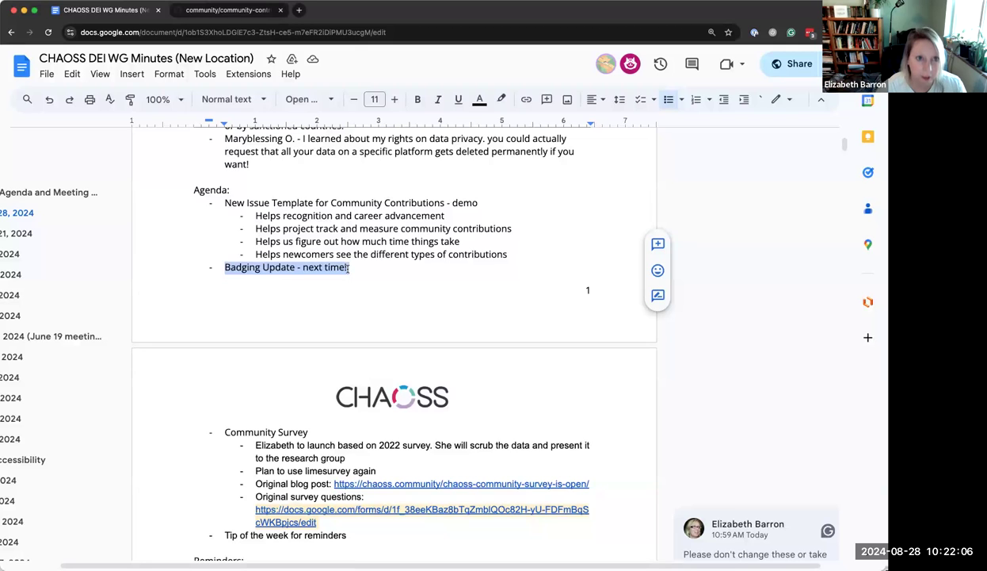
left_click(350, 269)
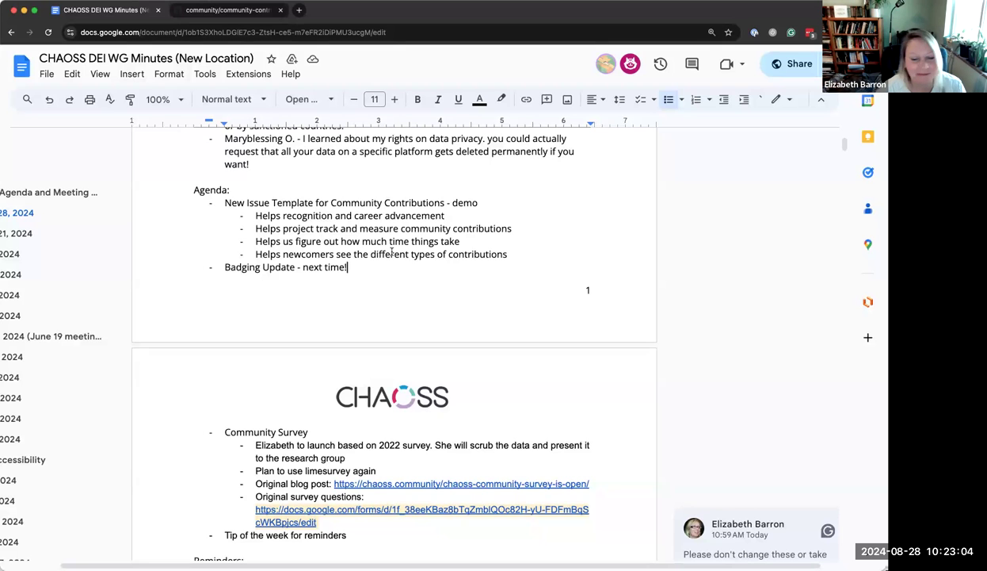
- Scroll the minutes to the top of the second page around the Community Survey item
scroll(392, 252, "down", 3)
scroll(392, 251, "down", 2)
scroll(325, 236, "up", 1)
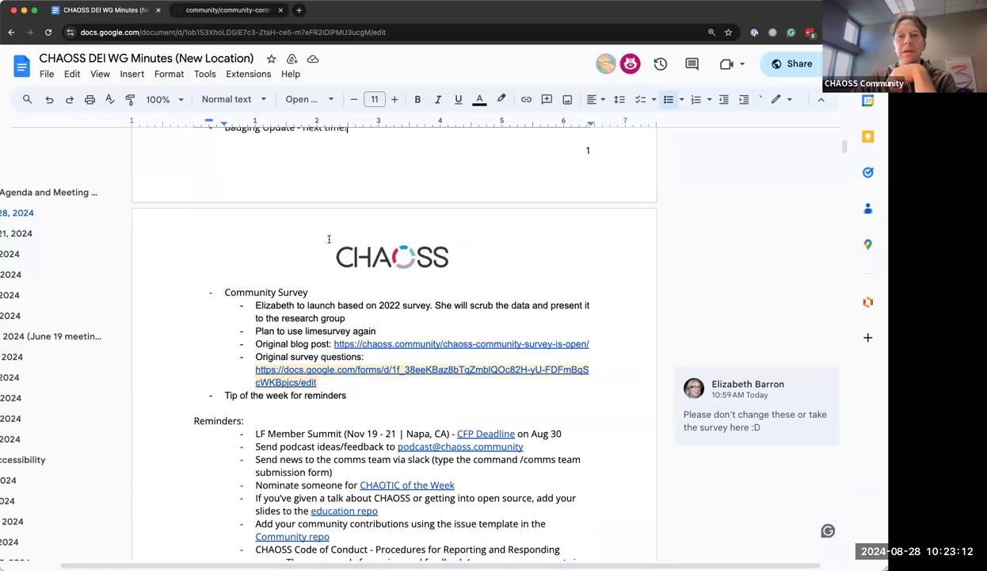
scroll(329, 238, "up", 2)
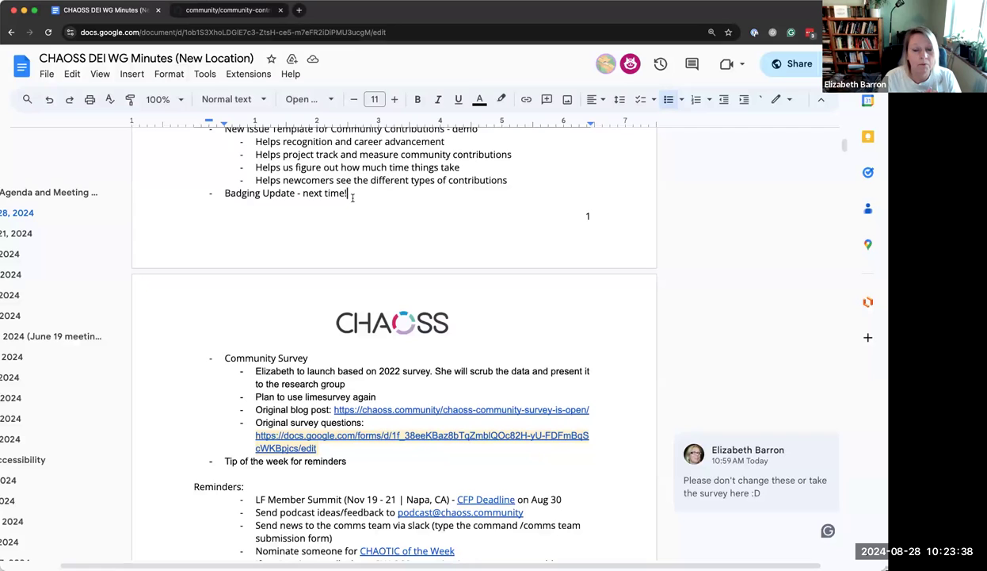
- Insert an indented sub-bullet 'Let's start iterating on the process of badging for applicants' and begin 'There aredesign' below
key("Return")
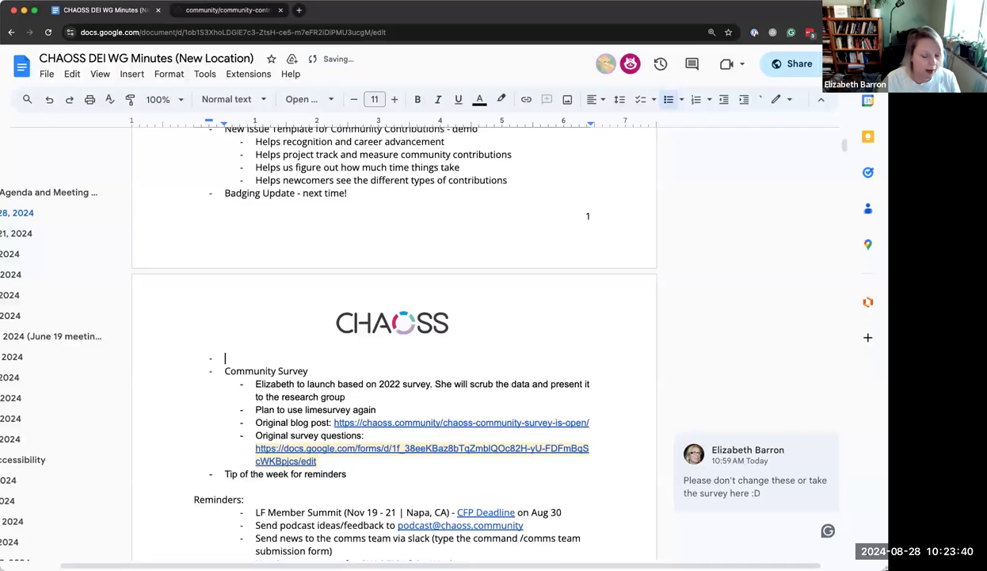
key("Tab")
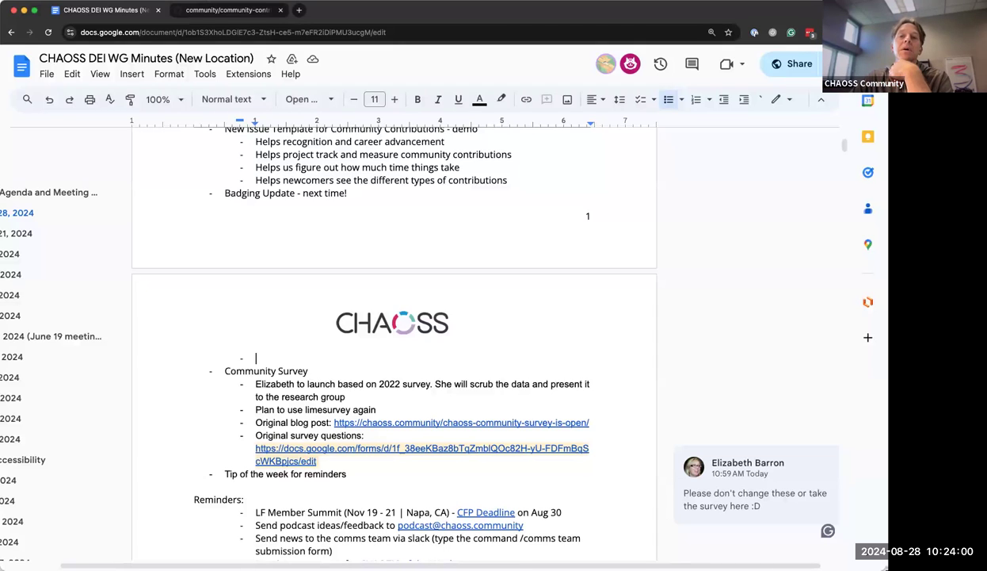
type("Let's start ")
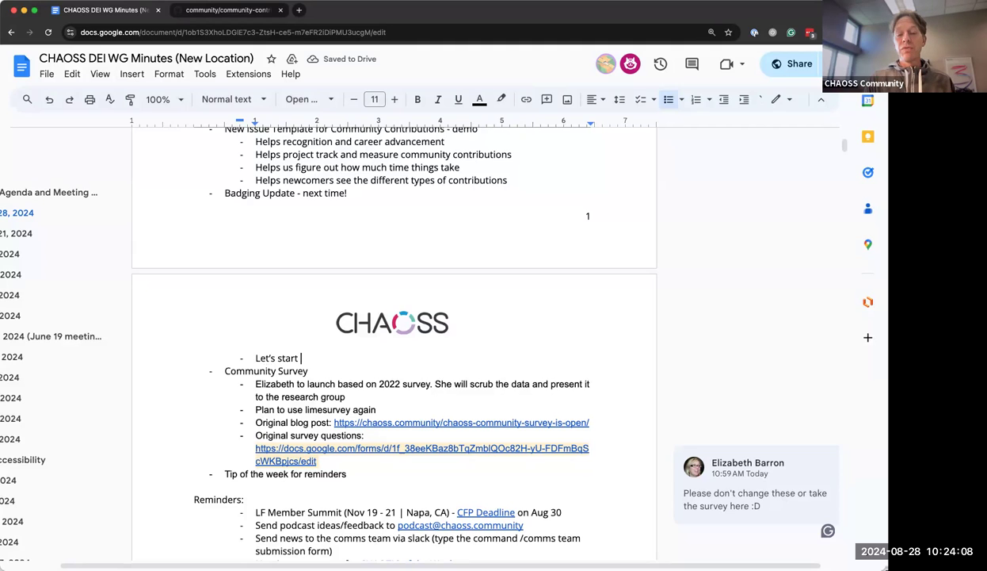
type("iterating on ")
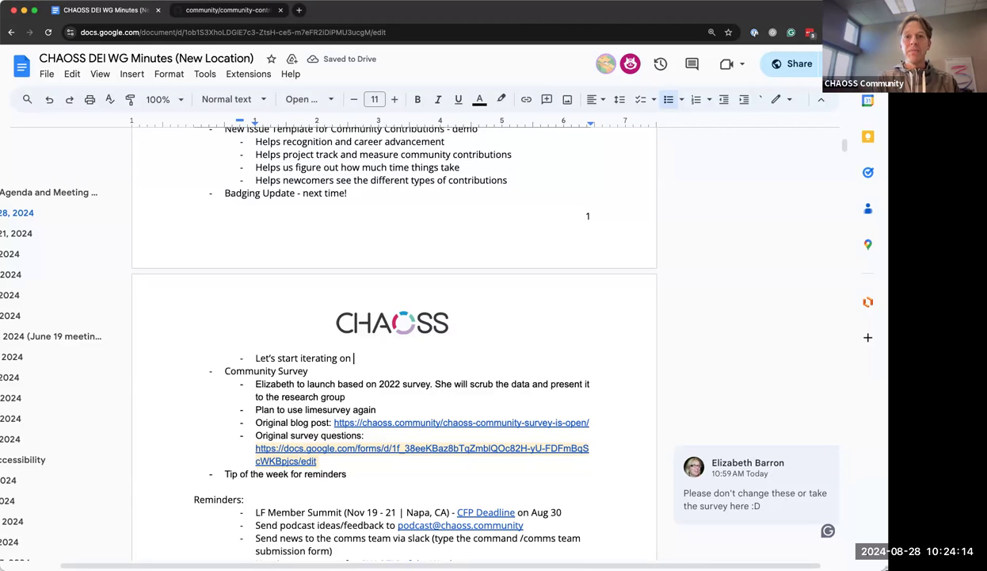
type("the process of badging for applicants")
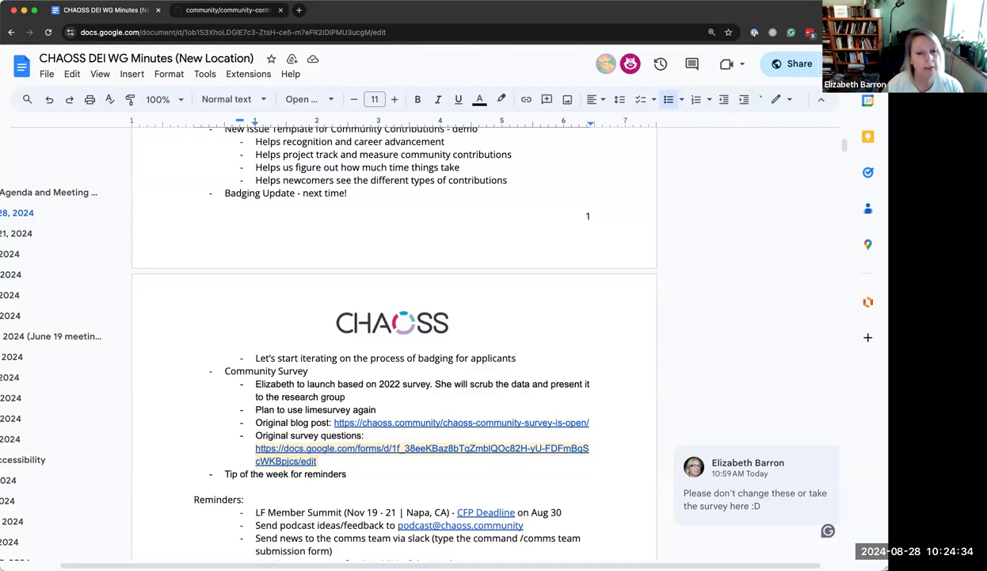
key("Return")
type("There aredesign")
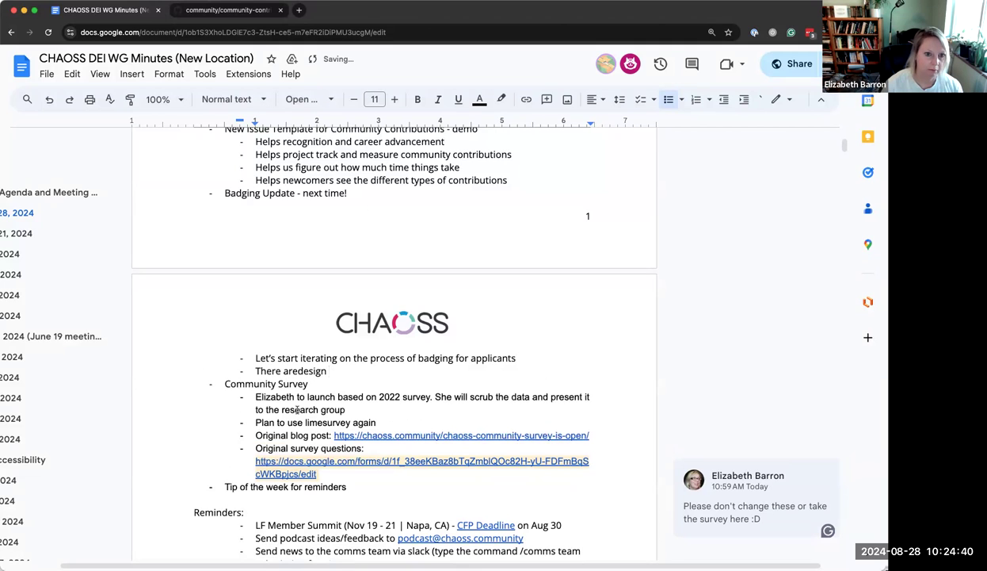
- Fix the spacing and extend the note: templates already built, need the dev backend, links on figma (design team has access)
left_click(297, 371)
left_click(328, 371)
type("templates ")
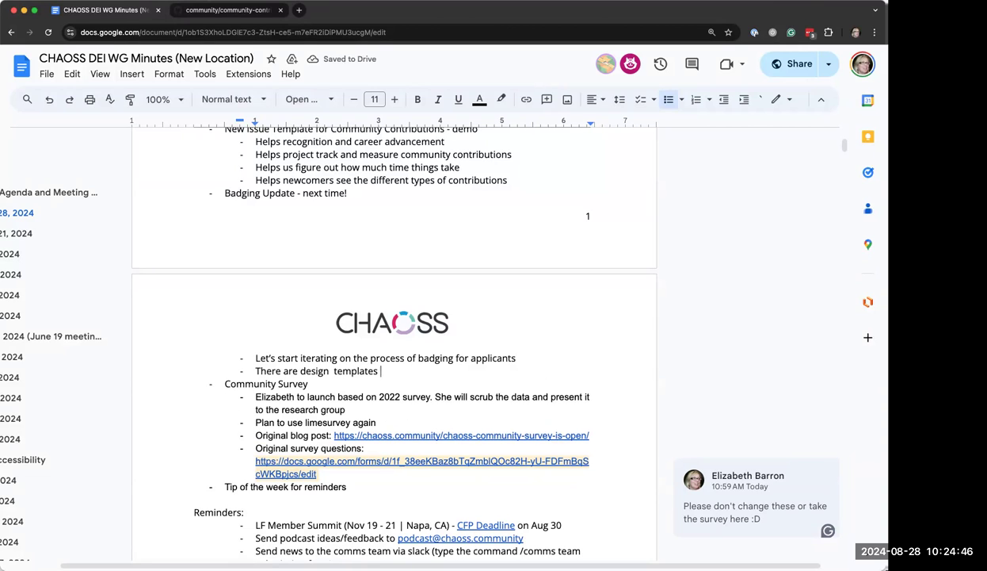
type("already ")
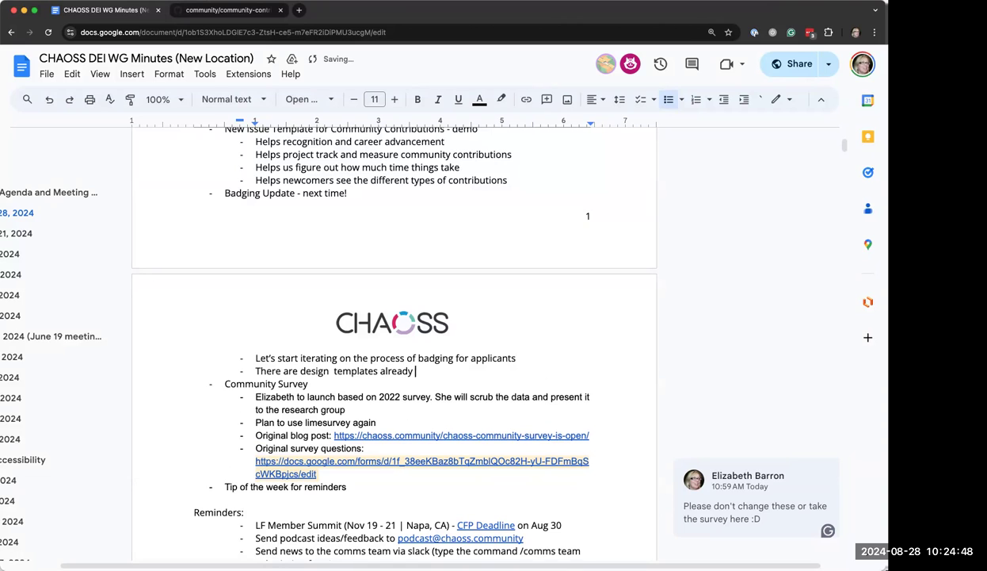
type("built, need the dev")
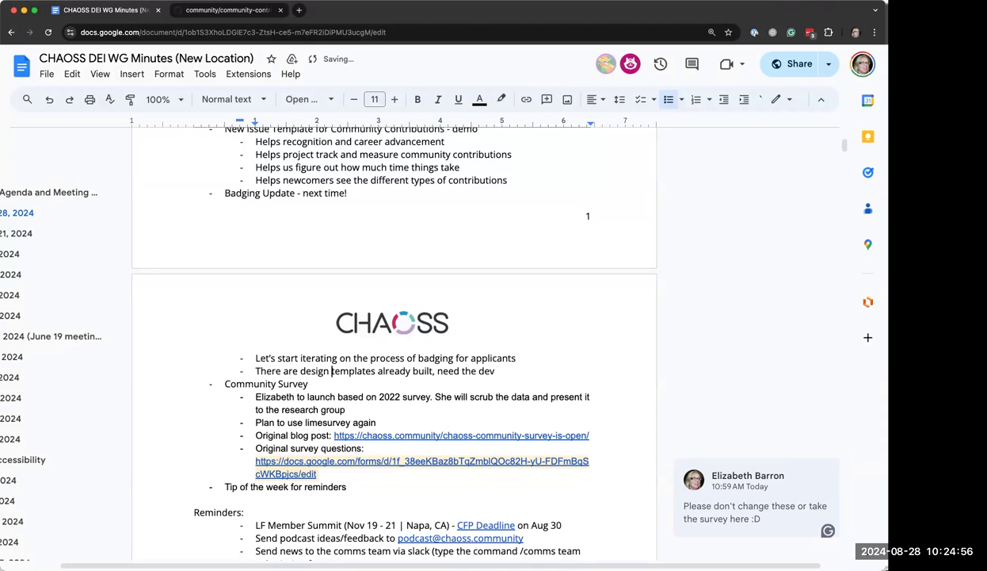
type("backend")
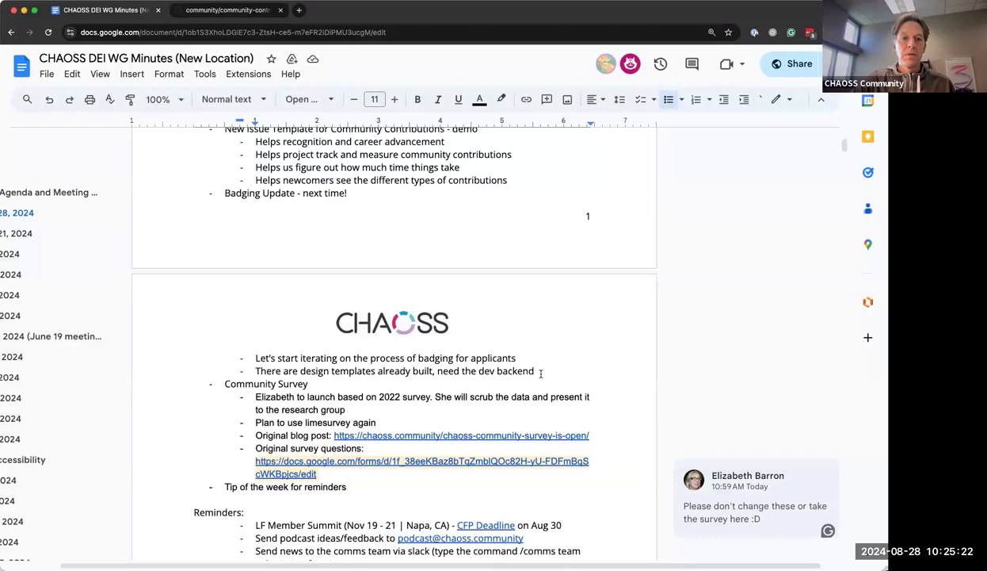
type("- links are on figma")
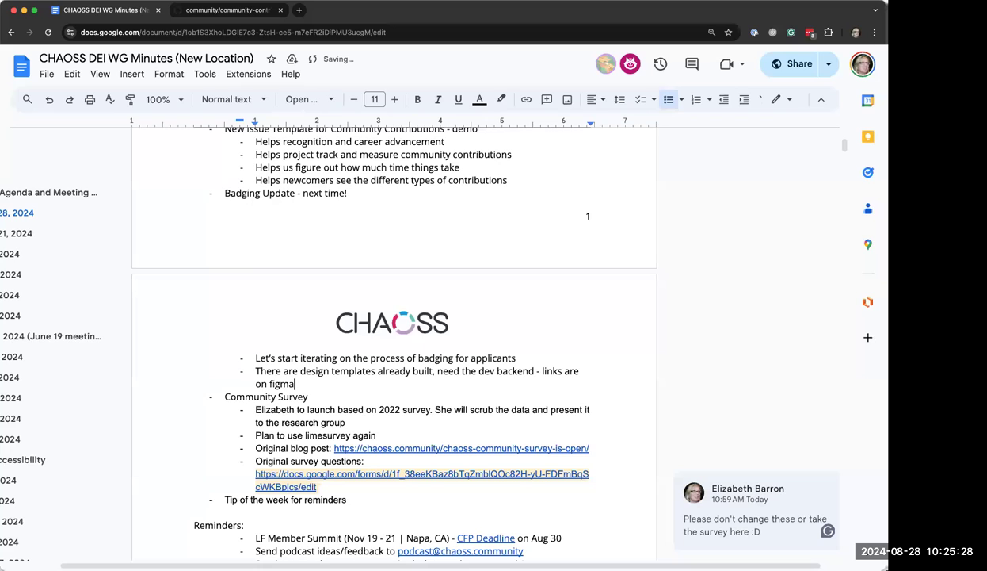
type(" (design tea")
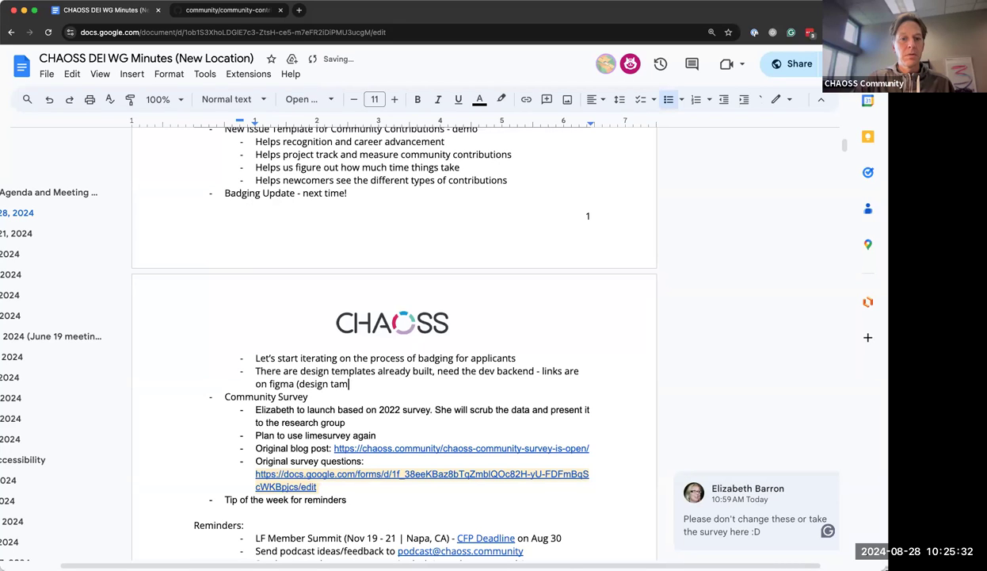
type("m")
key("BackSpace")
key("BackSpace")
type("eam ha")
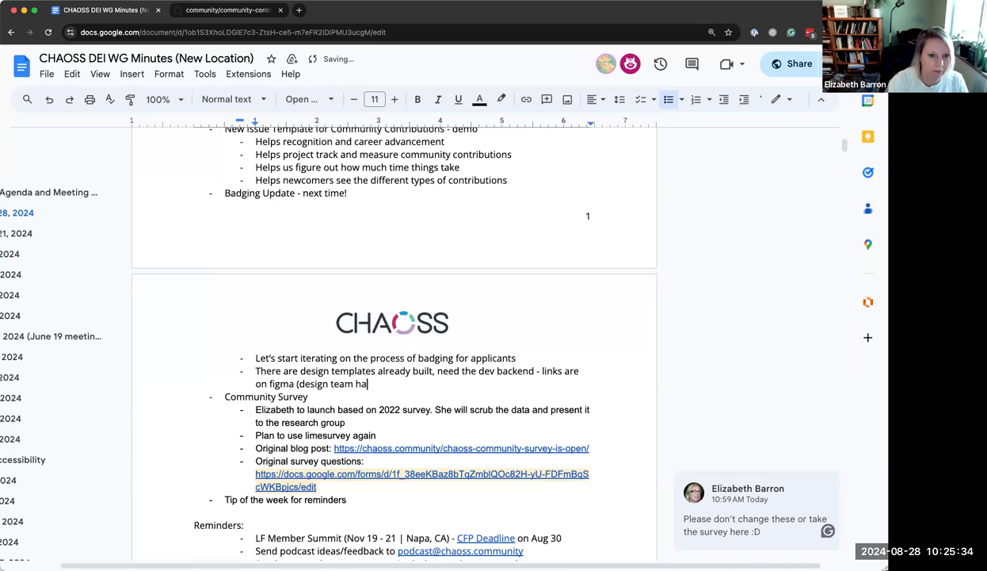
type("s access)")
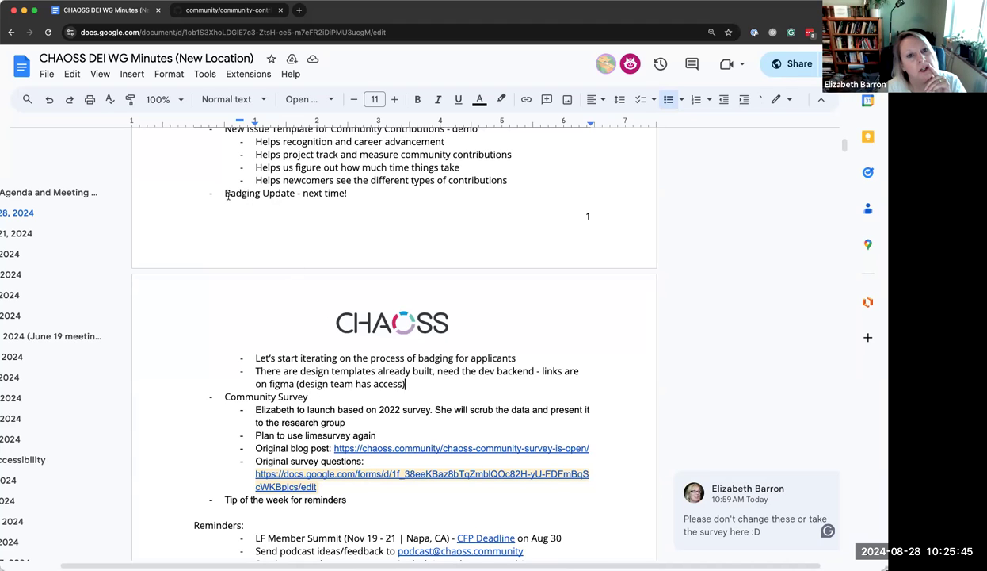
- Highlight the Badging Update and its two bullets, then scroll down to the August 21 agenda
left_click_drag(225, 189, 414, 387)
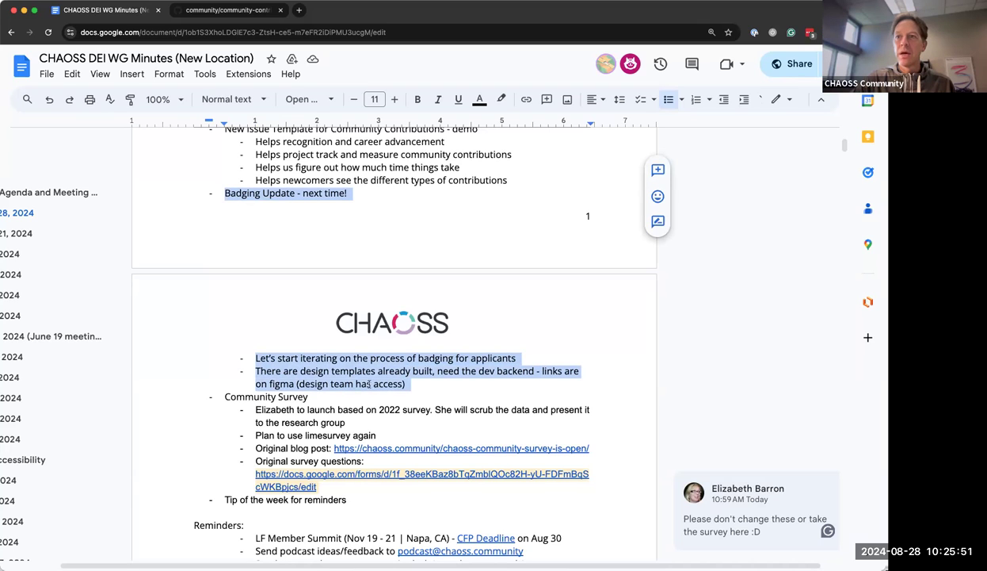
left_click(425, 390)
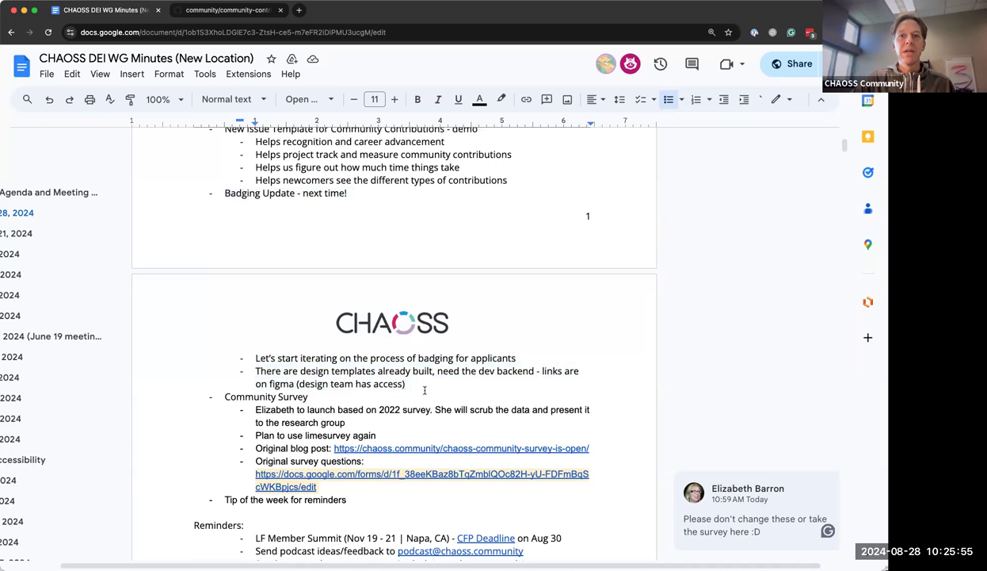
scroll(424, 390, "down", 5)
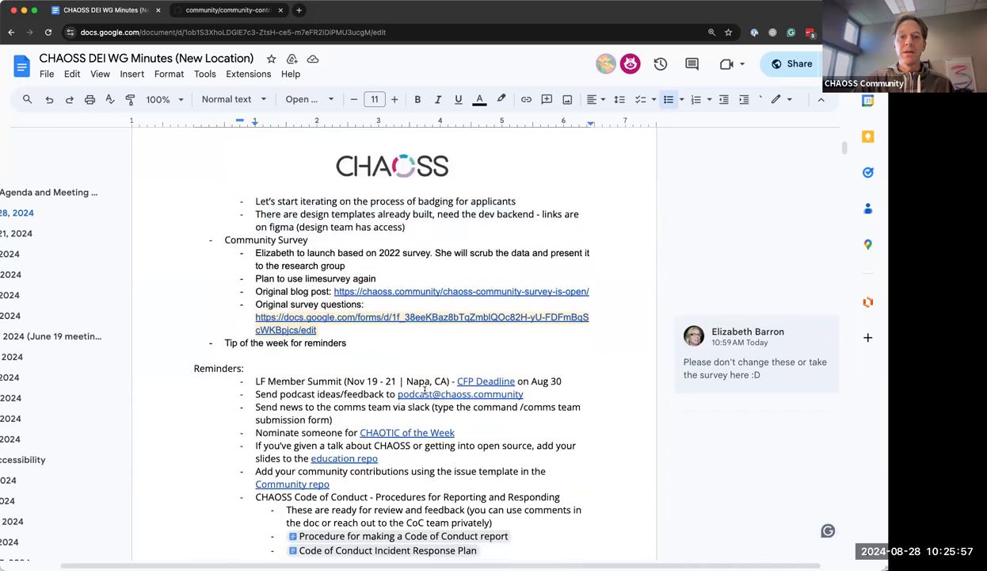
scroll(424, 390, "down", 3)
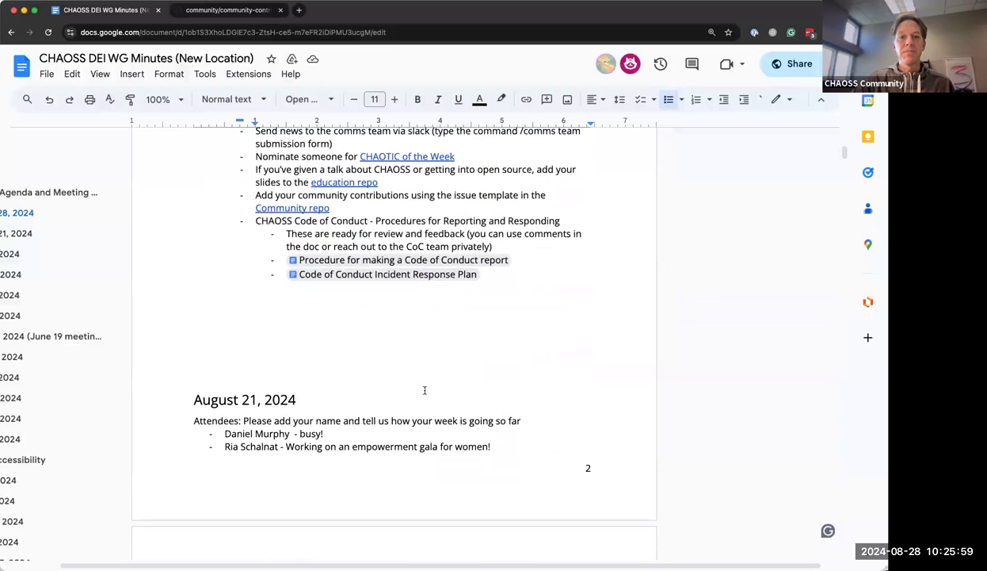
scroll(425, 390, "down", 5)
scroll(425, 389, "up", 5)
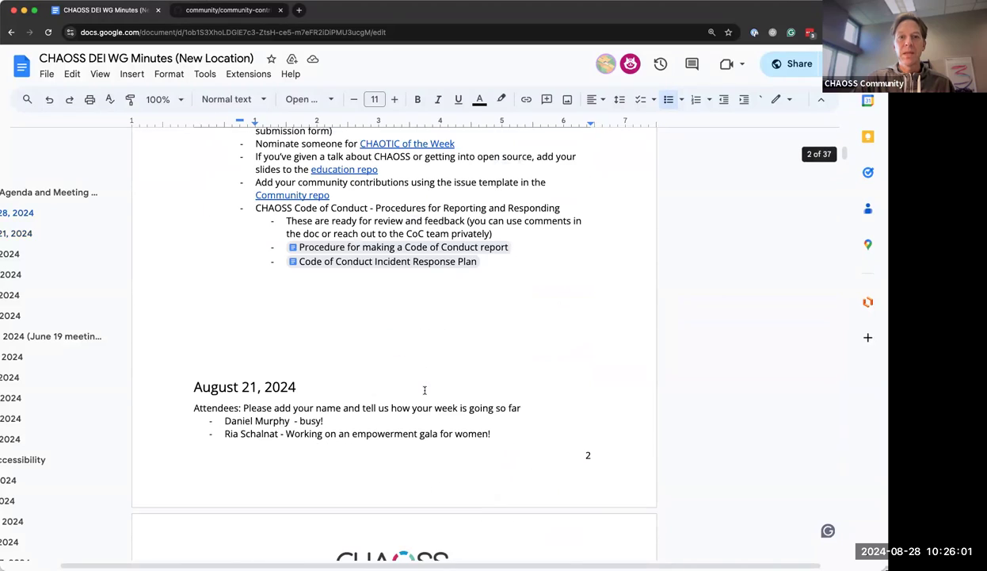
scroll(425, 390, "down", 5)
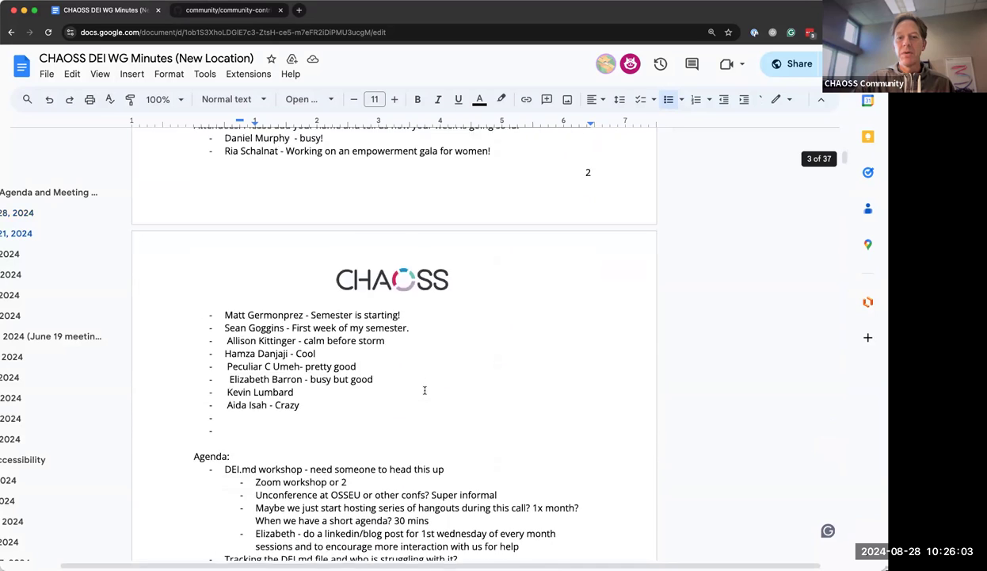
scroll(424, 390, "down", 2)
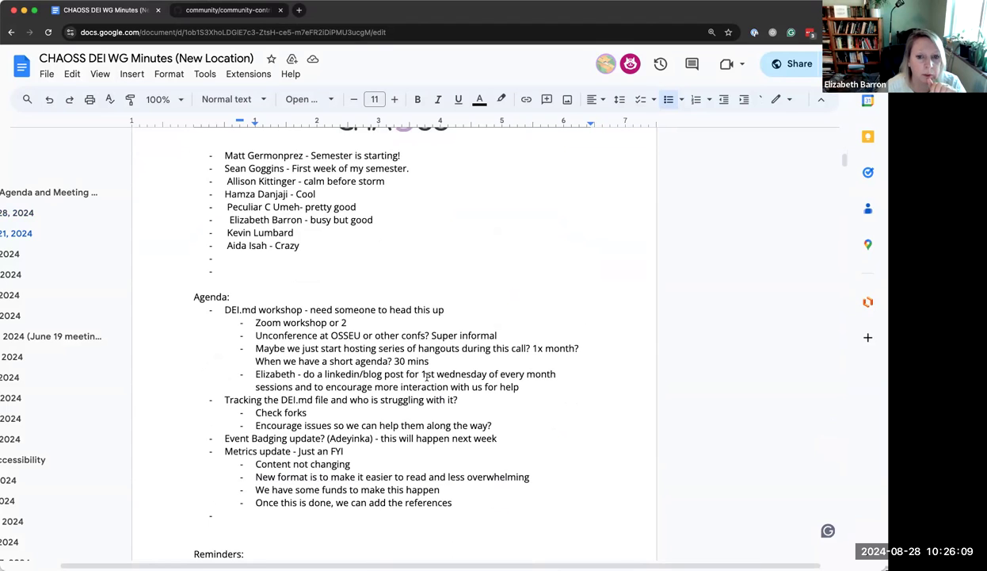
- Select the entire monthly LinkedIn/blog post agenda bullet
left_click_drag(254, 374, 479, 386)
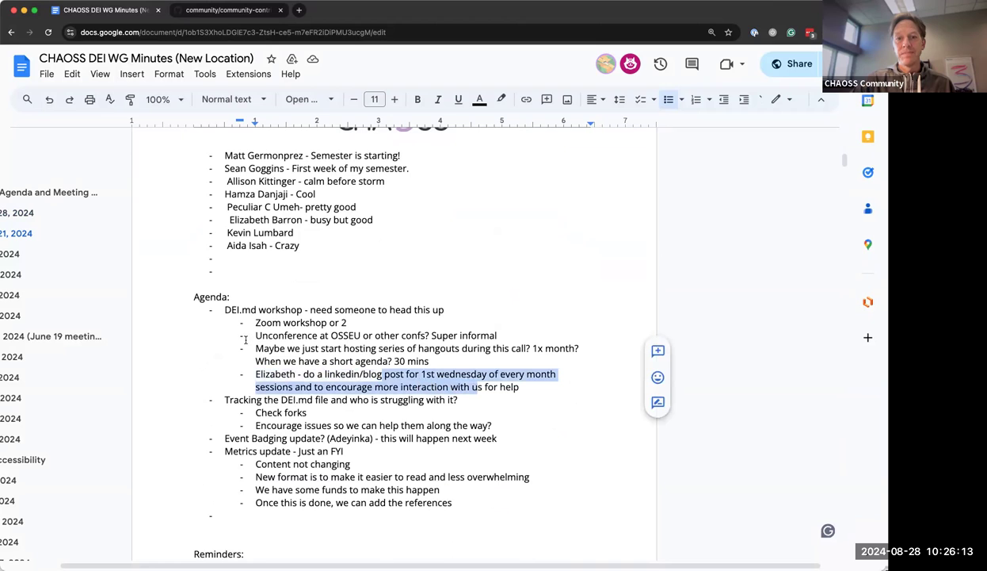
left_click(255, 374)
triple_click(298, 377)
key("super+c")
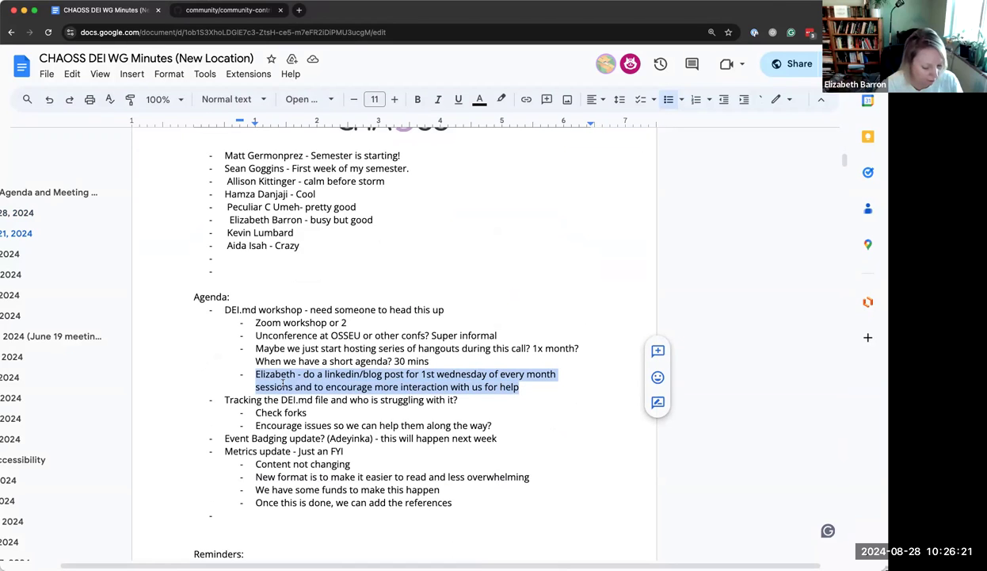
- Paste the monthly LinkedIn/blog post bullet below the design templates line, ending it with (DEI.md)
scroll(282, 320, "up", 10)
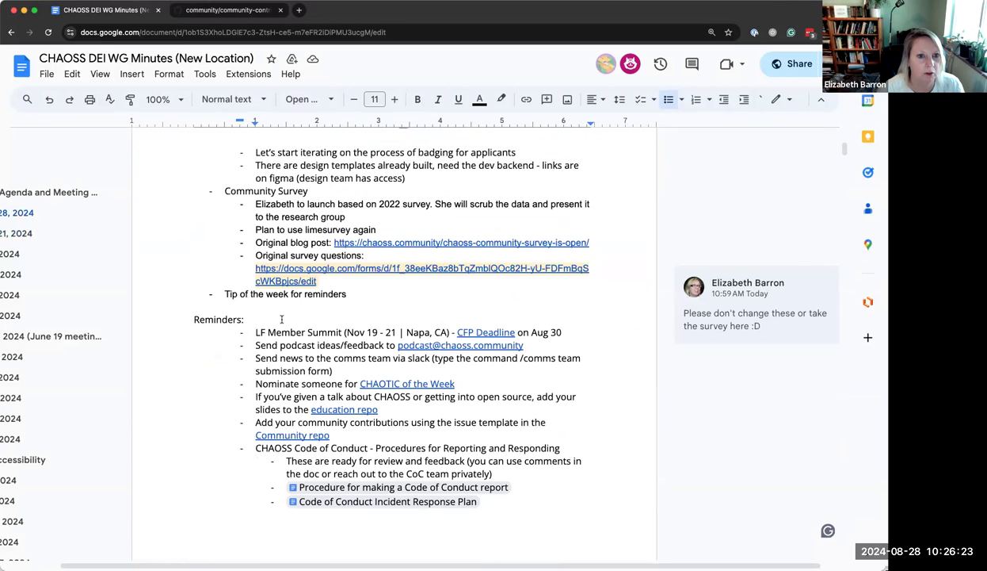
scroll(281, 319, "up", 2)
left_click(425, 250)
key("Return")
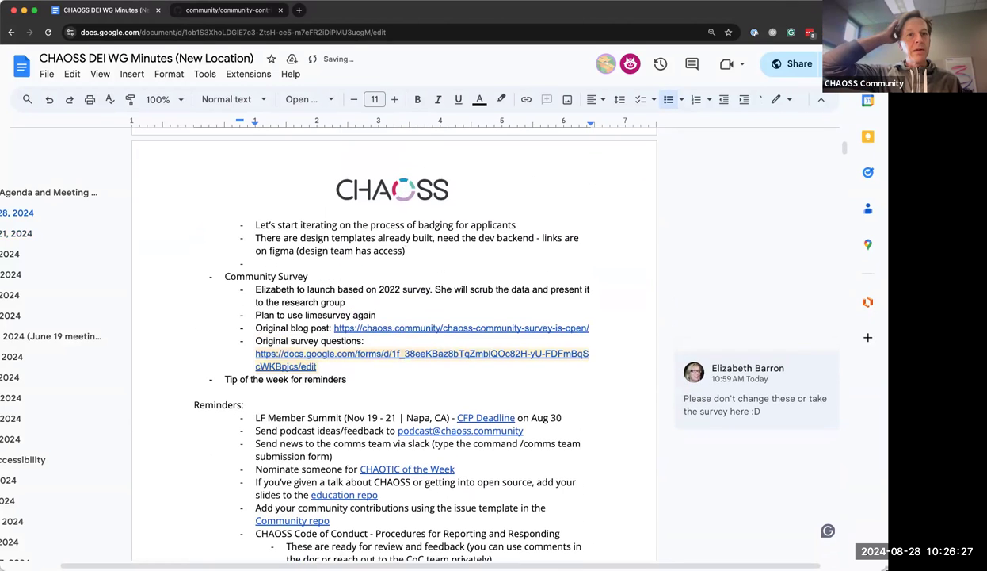
key("super+v")
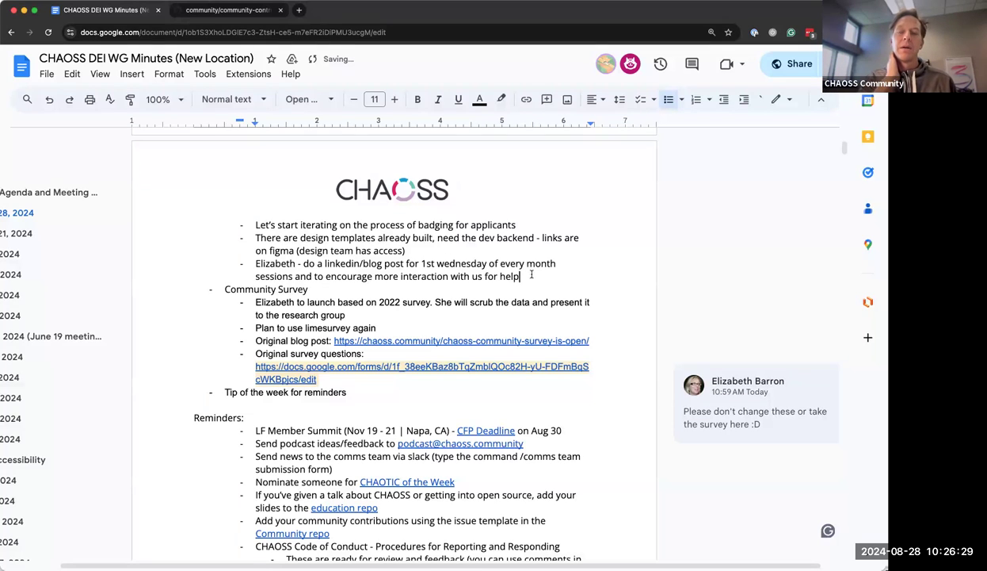
type("(DEI.md)")
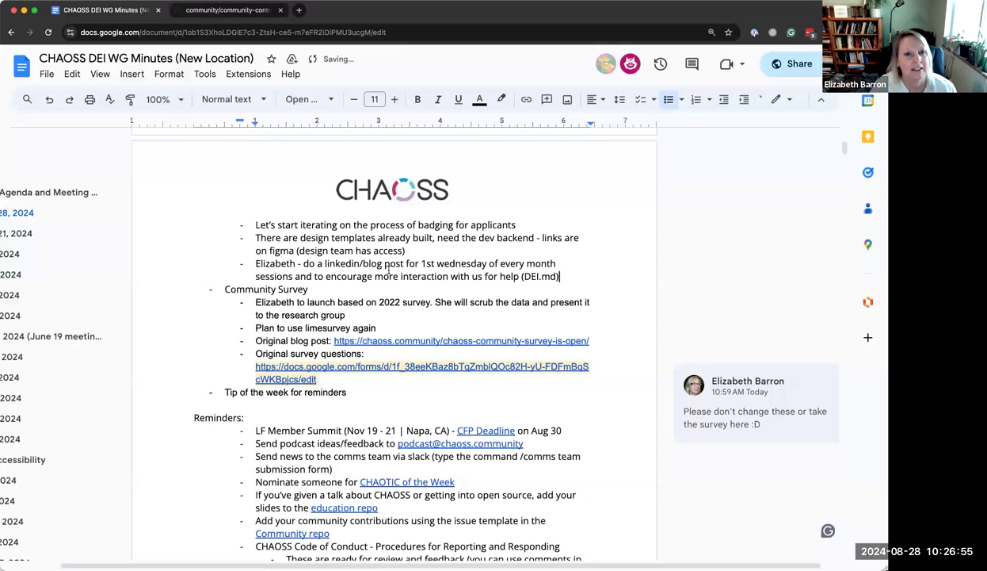
- Add the nested point 'Encourage community to spread the word' under the LinkedIn/blog post bullet
left_click(564, 272)
key("Return")
key("Tab")
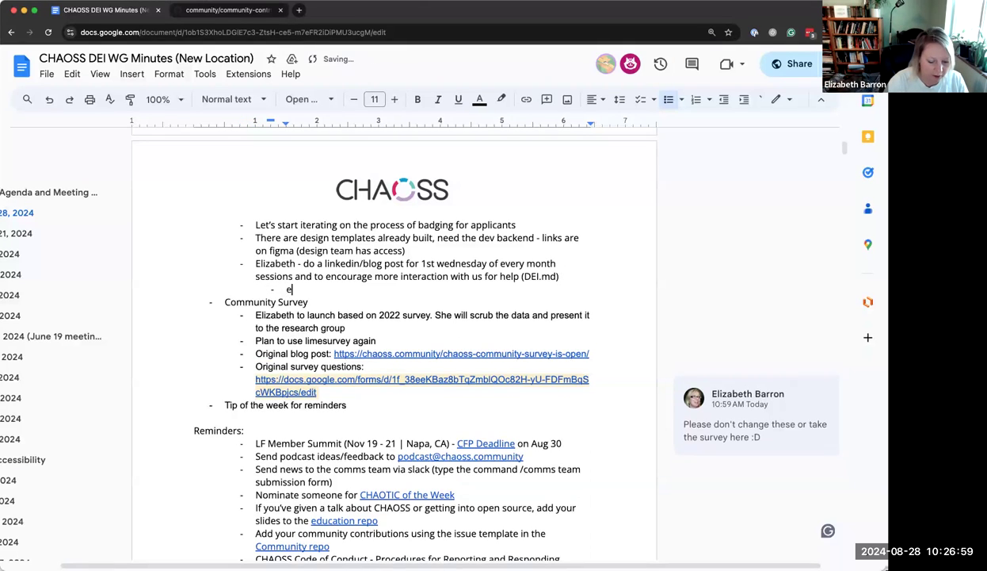
type("encourage commun")
key("BackSpace")
key("BackSpace")
key("BackSpace")
key("BackSpace")
key("BackSpace")
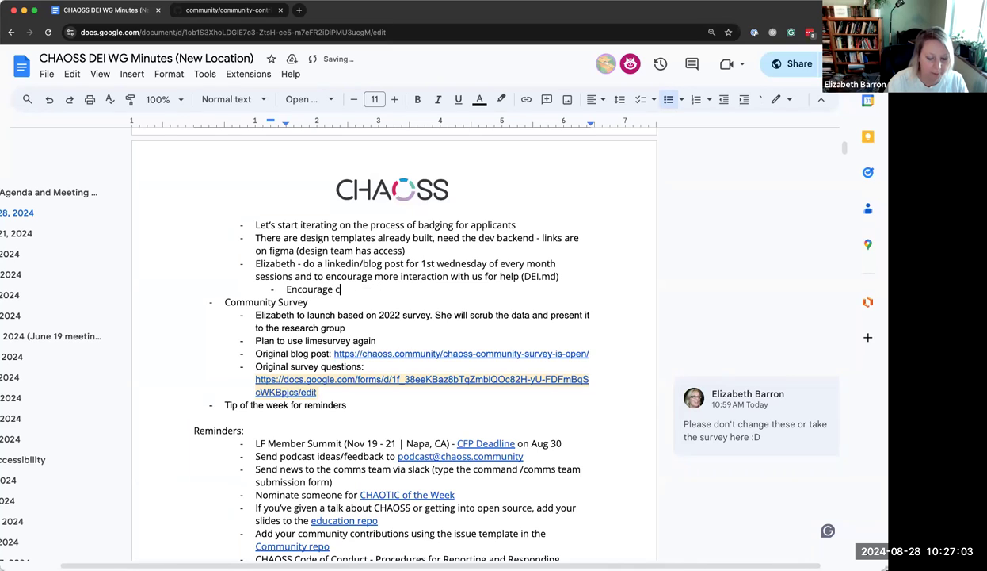
type("ommunity")
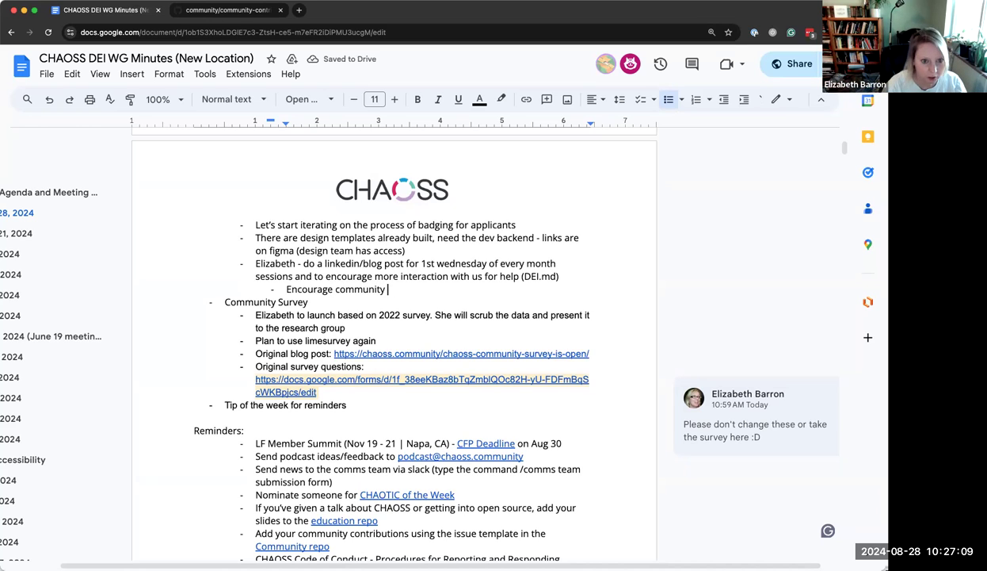
type("to spread the word")
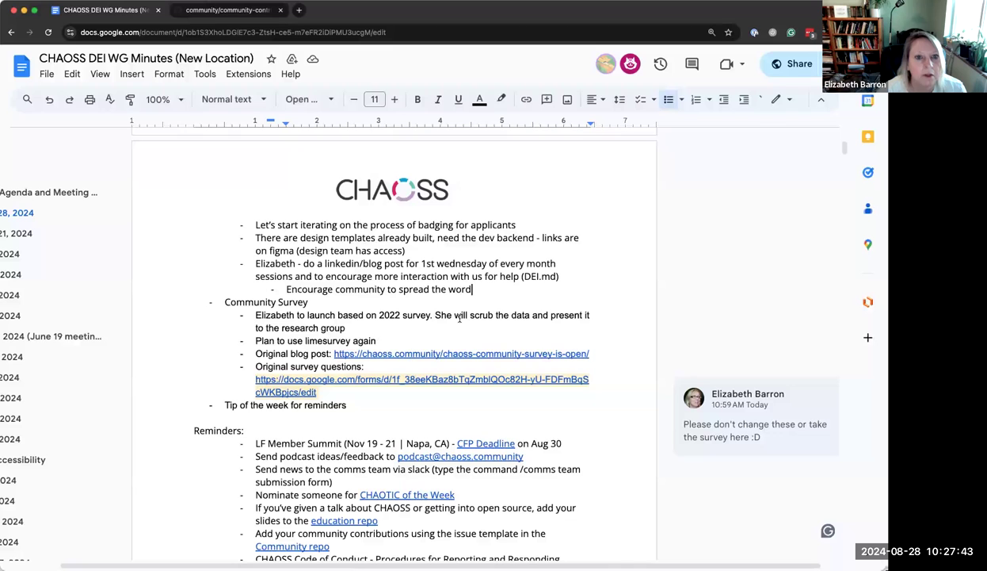
scroll(487, 291, "down", 3)
scroll(486, 292, "up", 4)
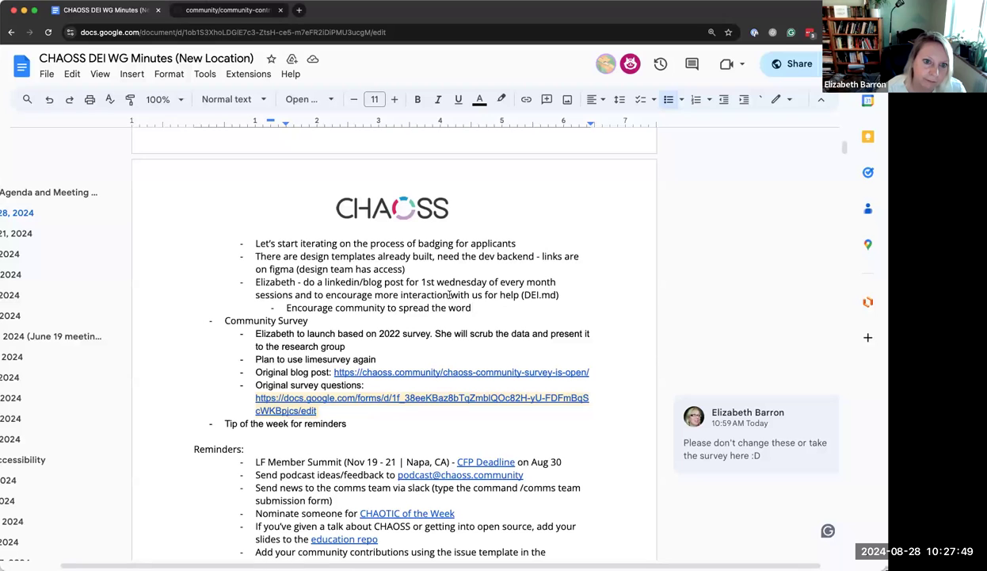
- Add an outdented bullet reading 'Maybe at CHAOSScon in FOSDEM have a session on DEI.md file'
scroll(325, 282, "up", 12)
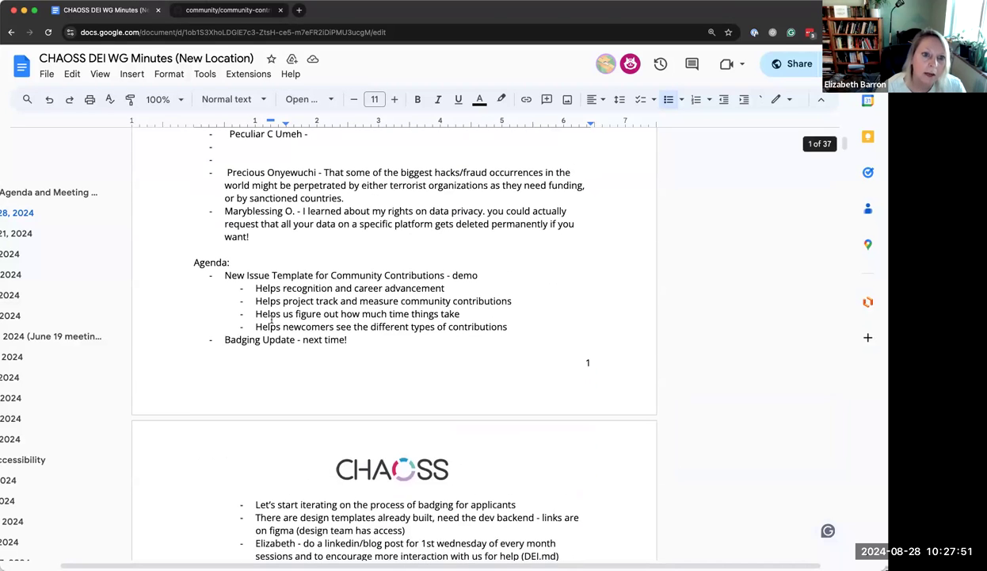
scroll(271, 318, "down", 3)
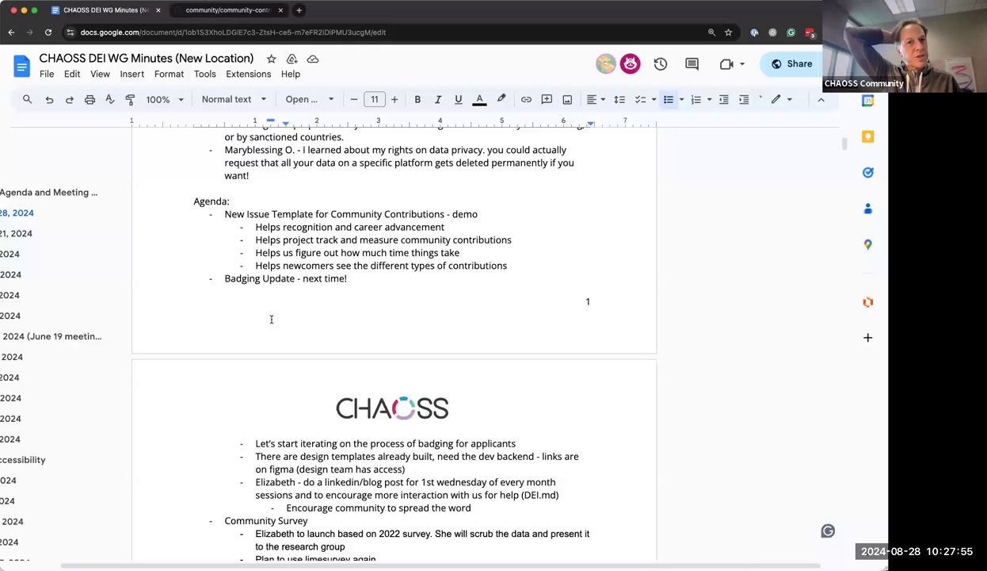
scroll(271, 319, "down", 1)
scroll(271, 318, "down", 6)
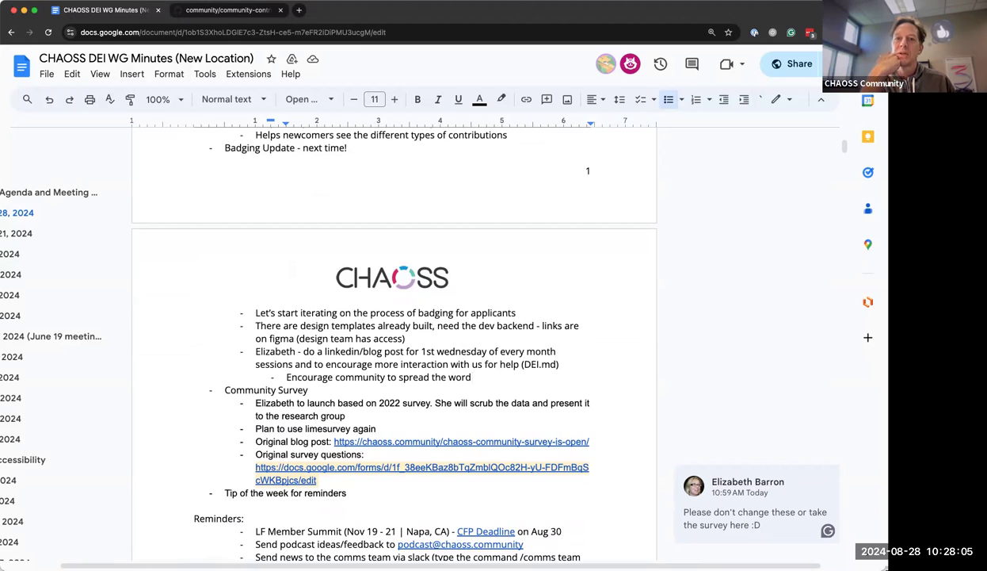
key("Return")
key("shift+Tab")
type("Maybe at CHAOSScon in FOSDEM have a se")
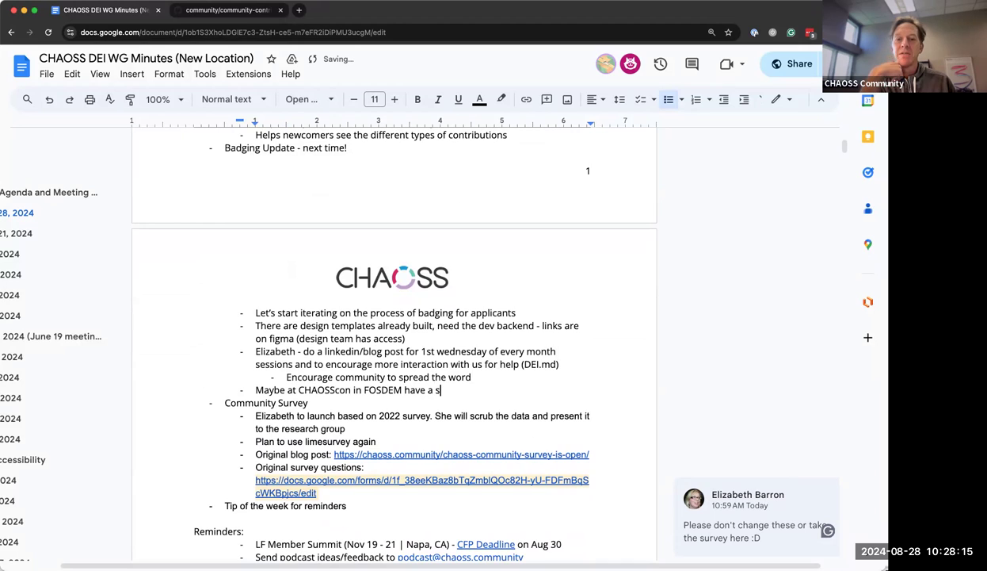
type("n")
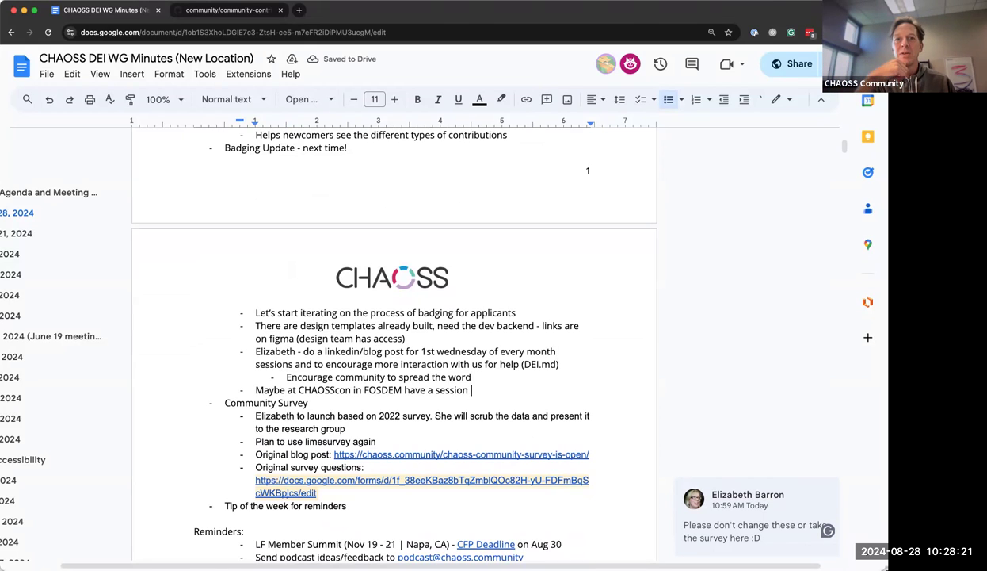
type("on DEIm")
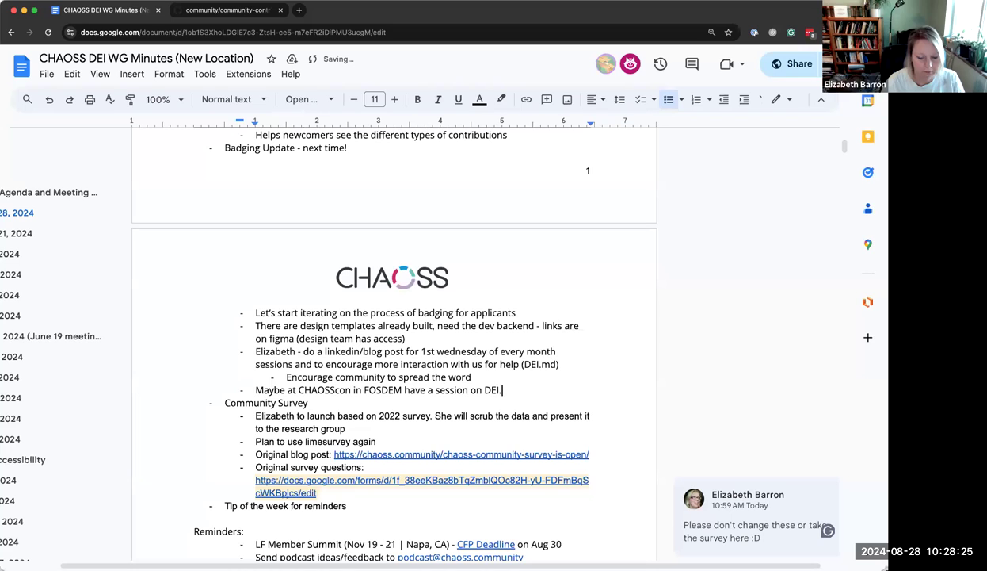
key("BackSpace")
type(".md file")
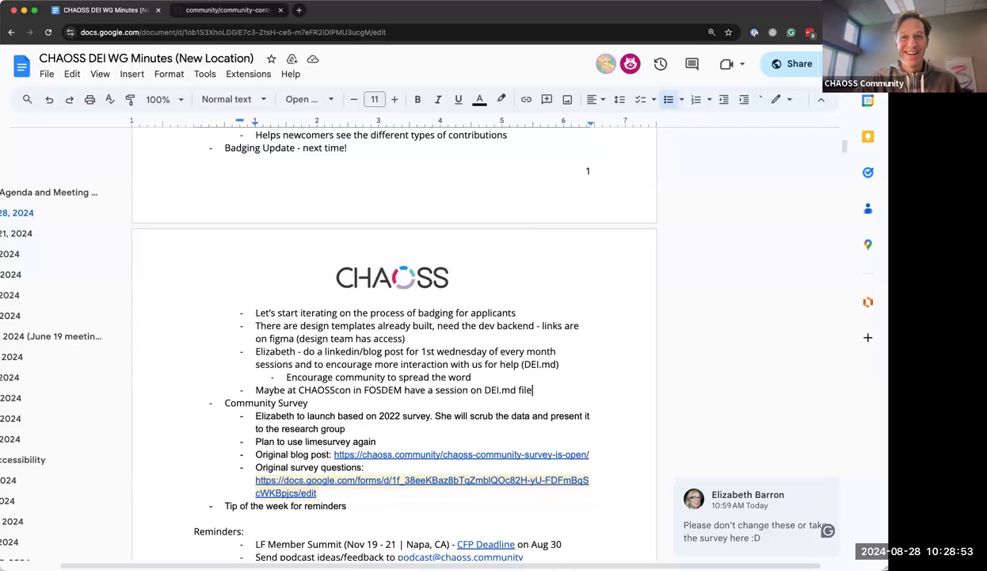
- Add a top-level bullet 'Side quest: We should start thinking about CHAOSSconEU 2025 - bring up at community meeting'
key("Return")
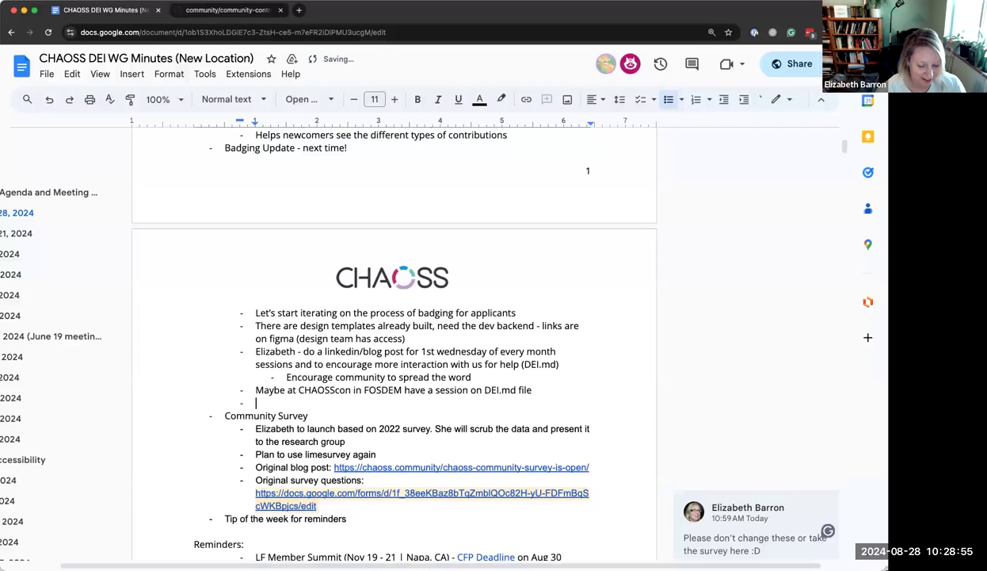
key("shift+Tab")
type("Ag")
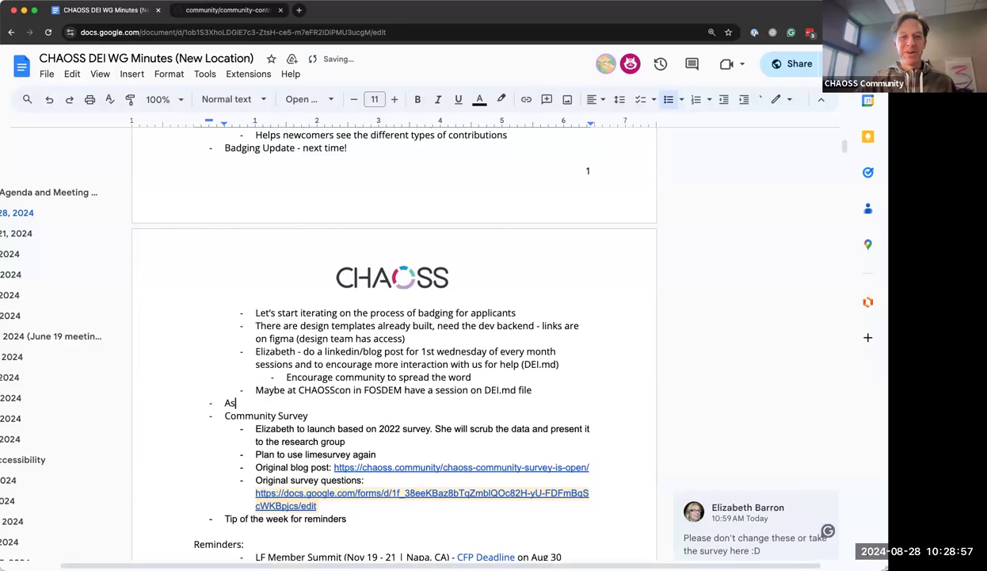
key("BackSpace")
key("BackSpace")
type("Sd")
key("BackSpace")
type("ide quest:")
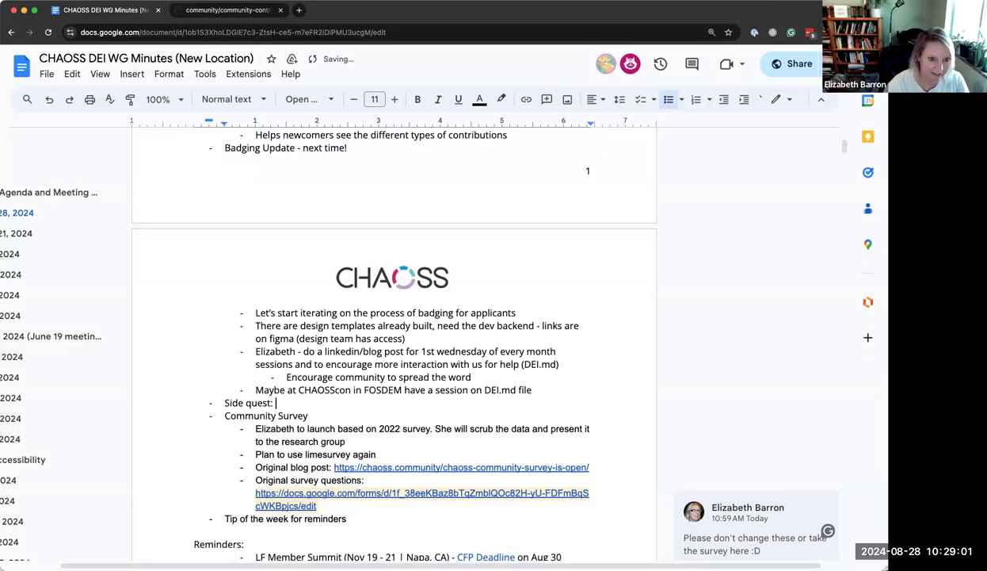
type(" We should start thinking about ")
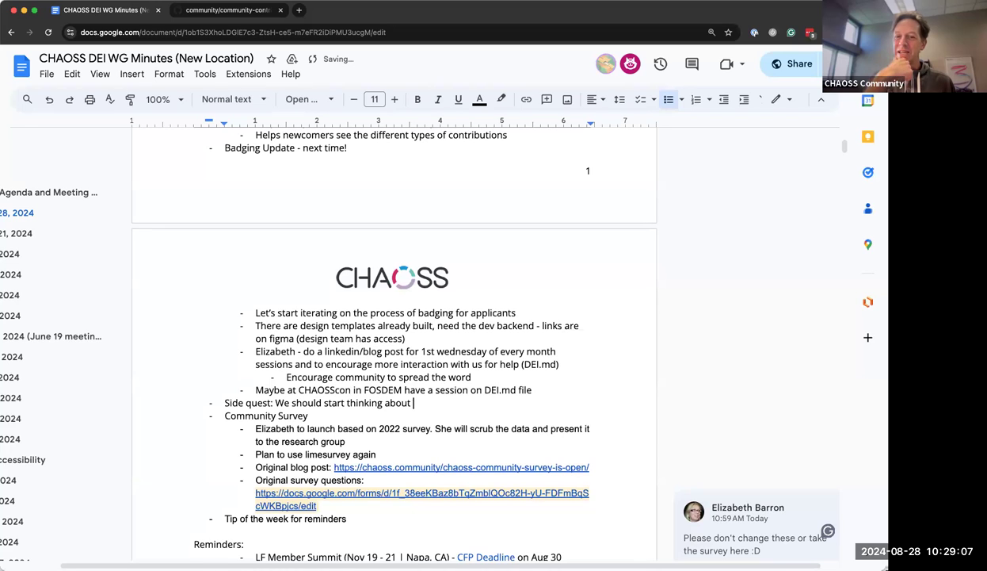
type("CHAOSScon")
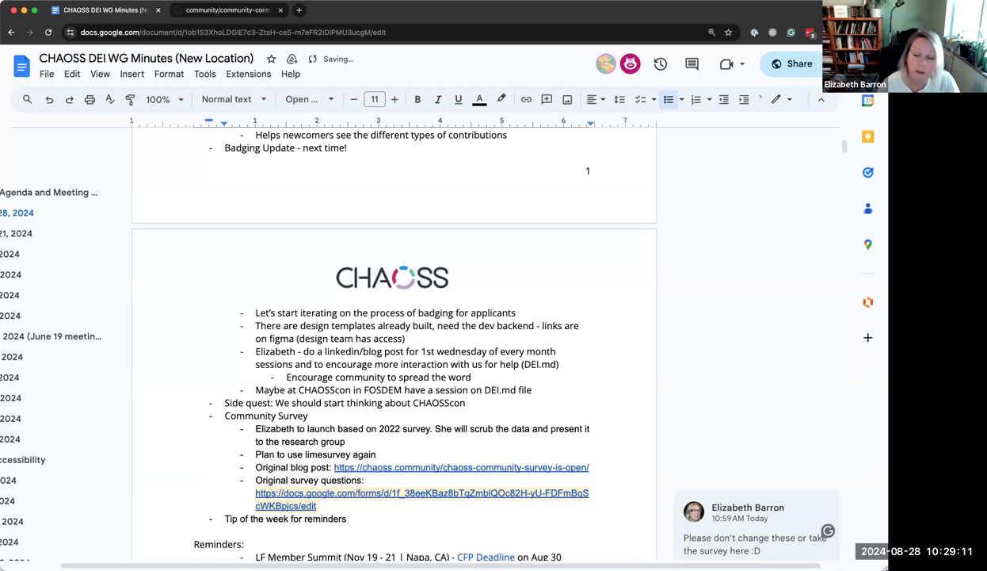
type("EU 2025")
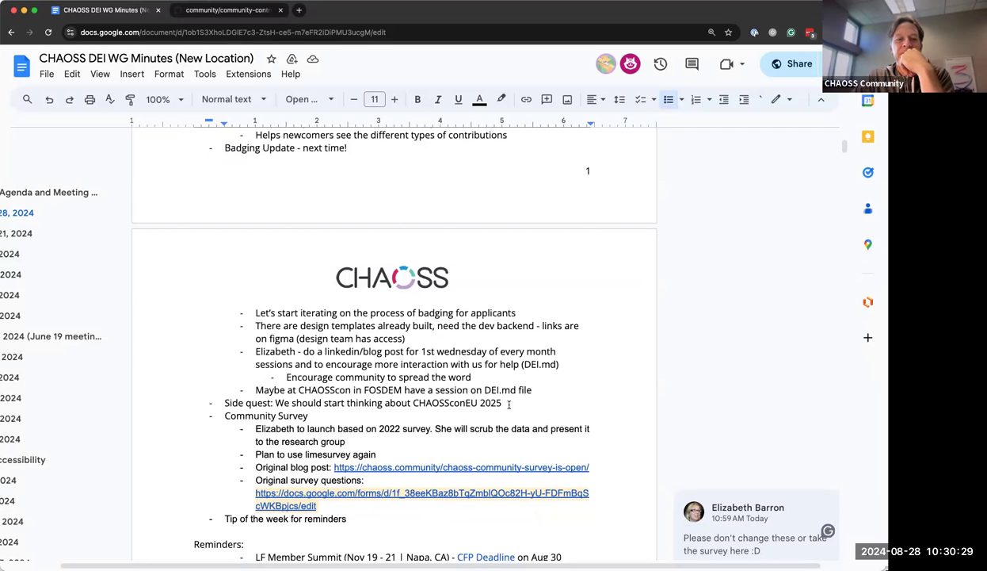
type("- ")
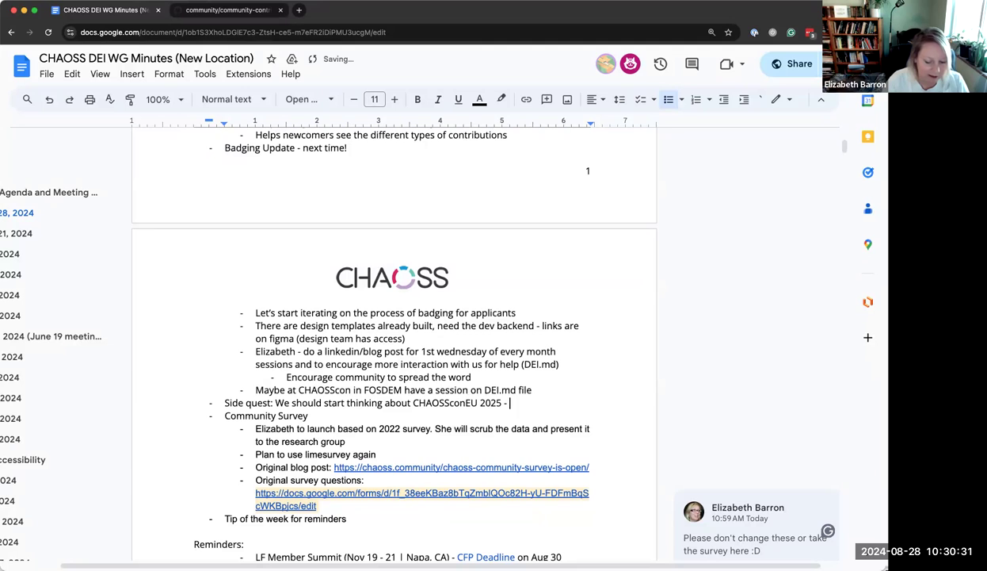
type("bring up at communi")
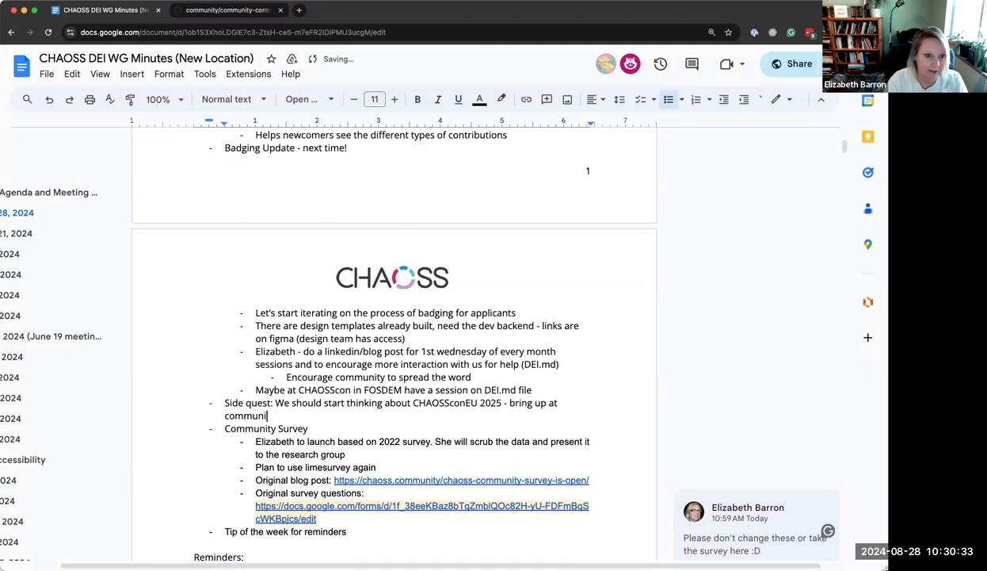
type("ty meeting")
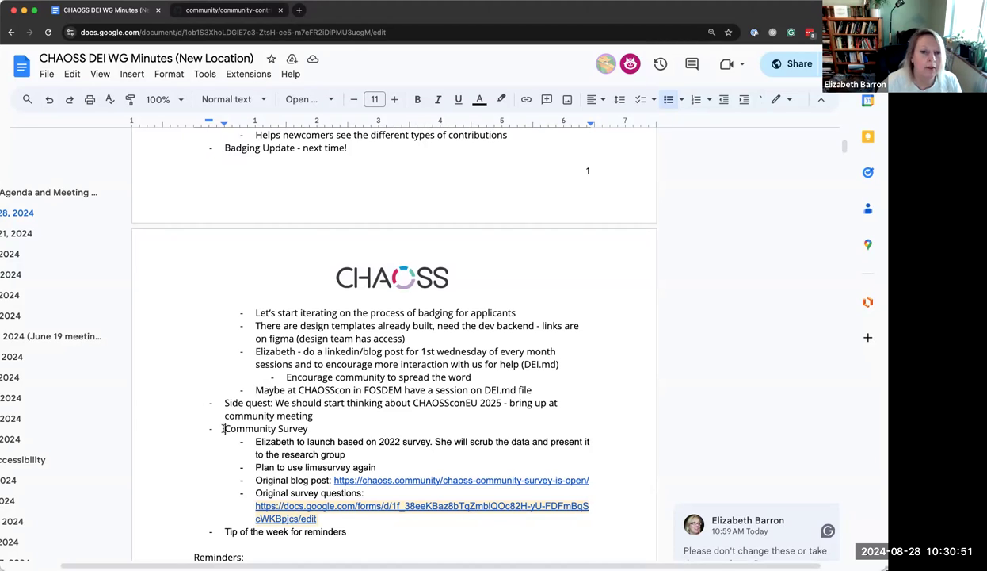
- Highlight the Community Survey heading and limesurvey line, then open the original survey questions link
left_click_drag(223, 428, 317, 429)
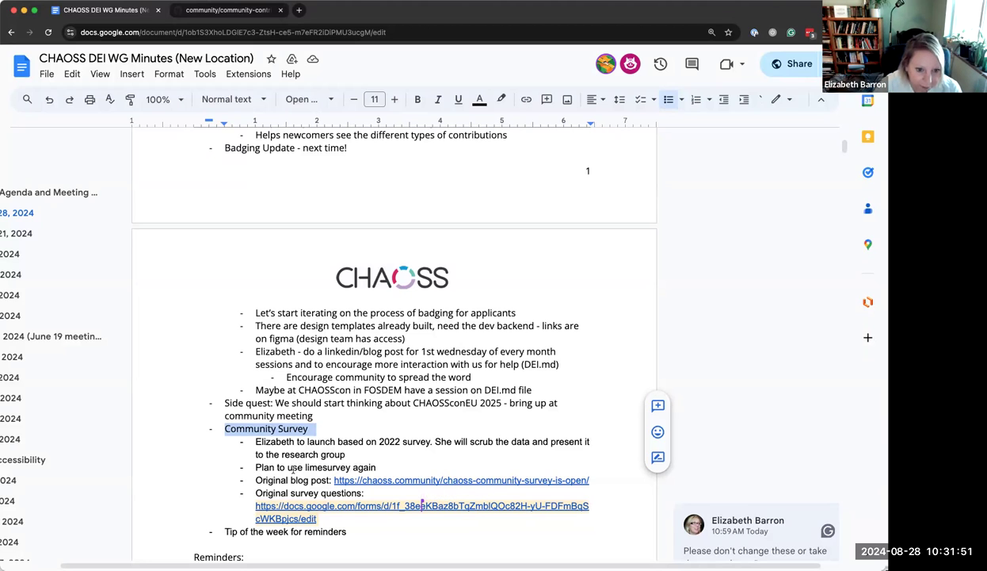
left_click_drag(256, 468, 376, 467)
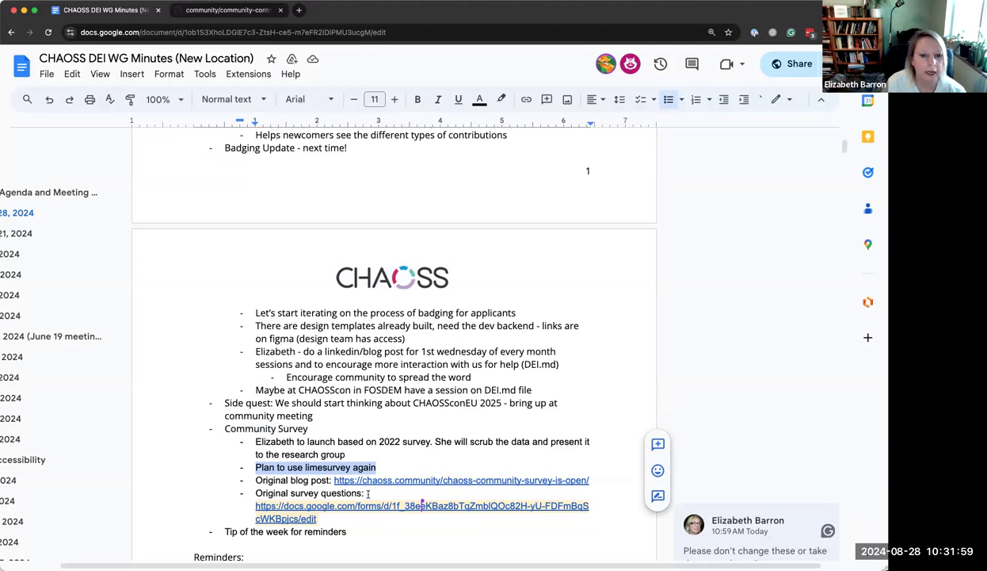
left_click(349, 507)
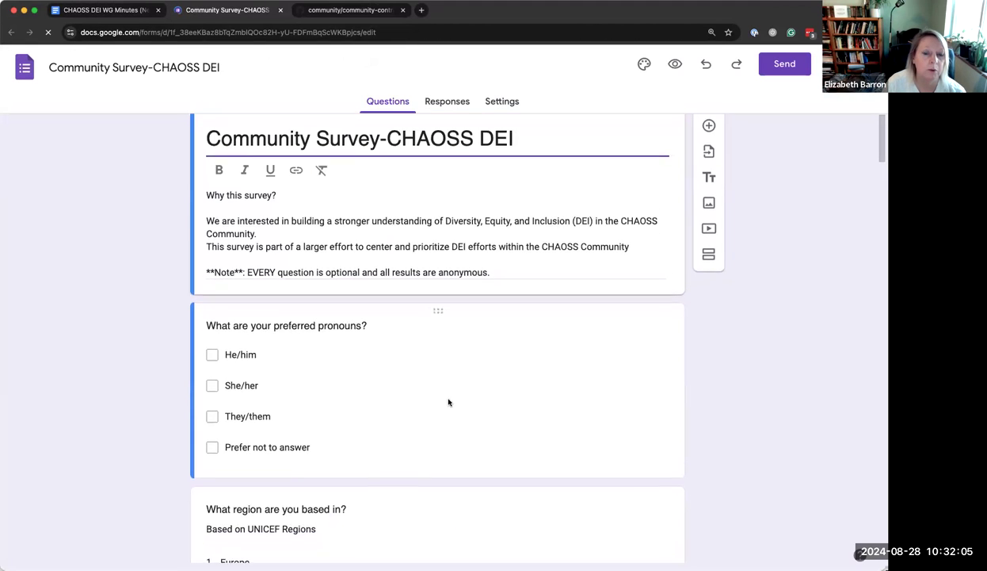
scroll(448, 398, "down", 2)
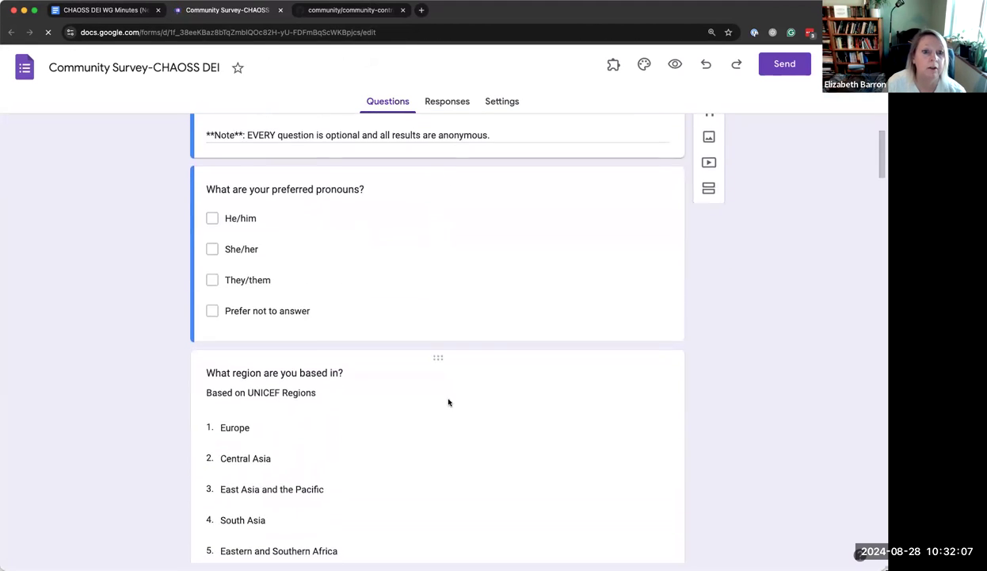
scroll(447, 398, "down", 10)
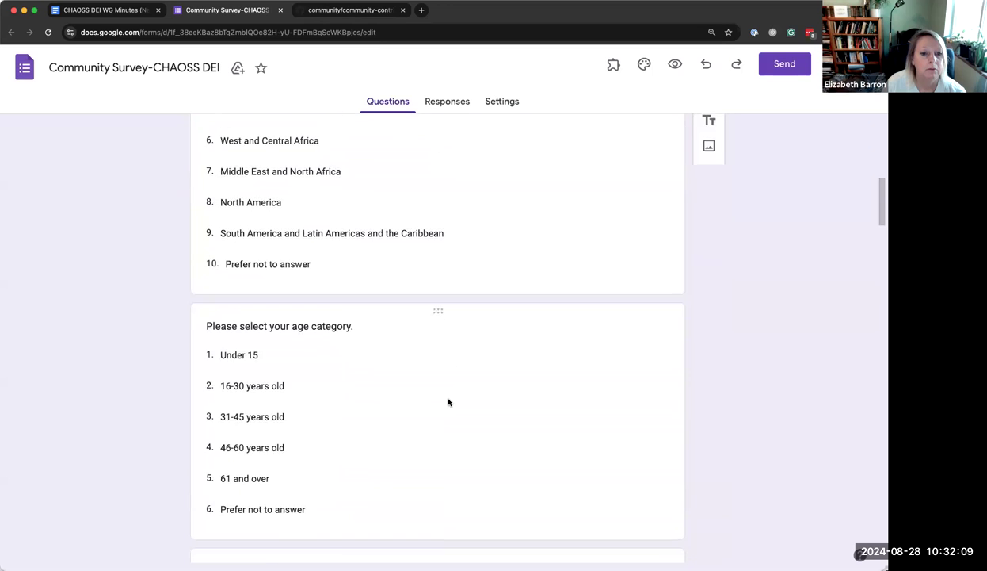
scroll(448, 401, "down", 5)
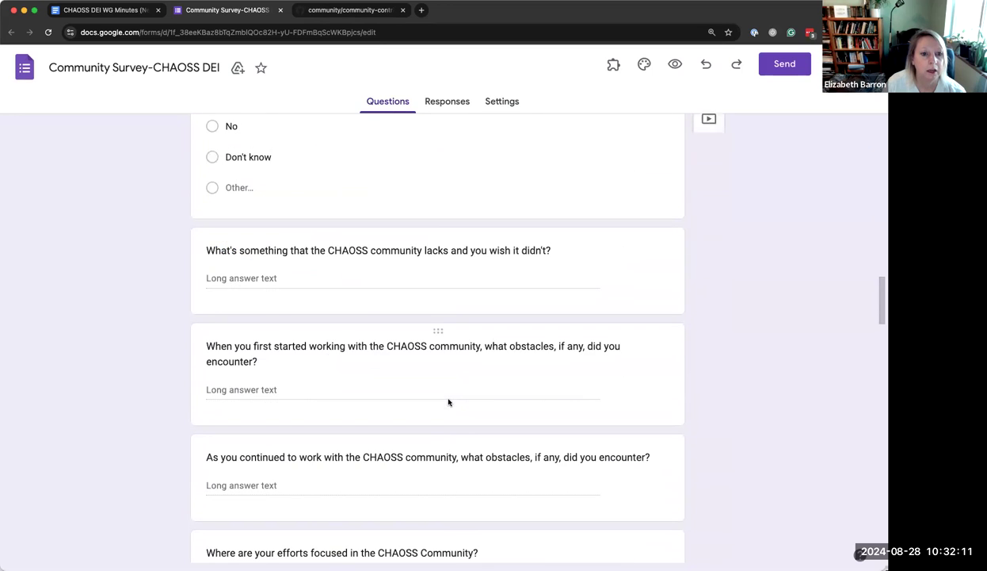
scroll(396, 390, "down", 5)
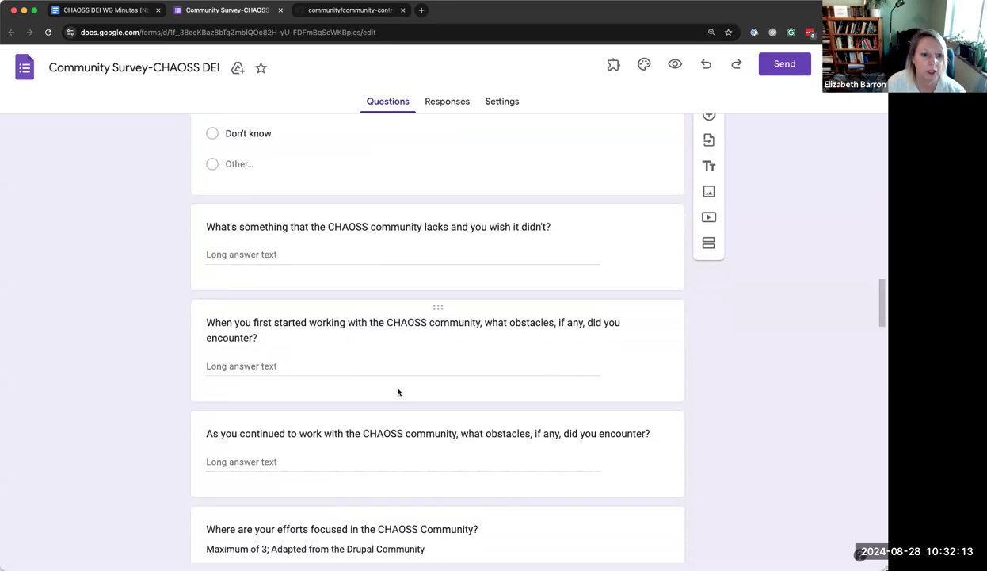
scroll(398, 388, "down", 2)
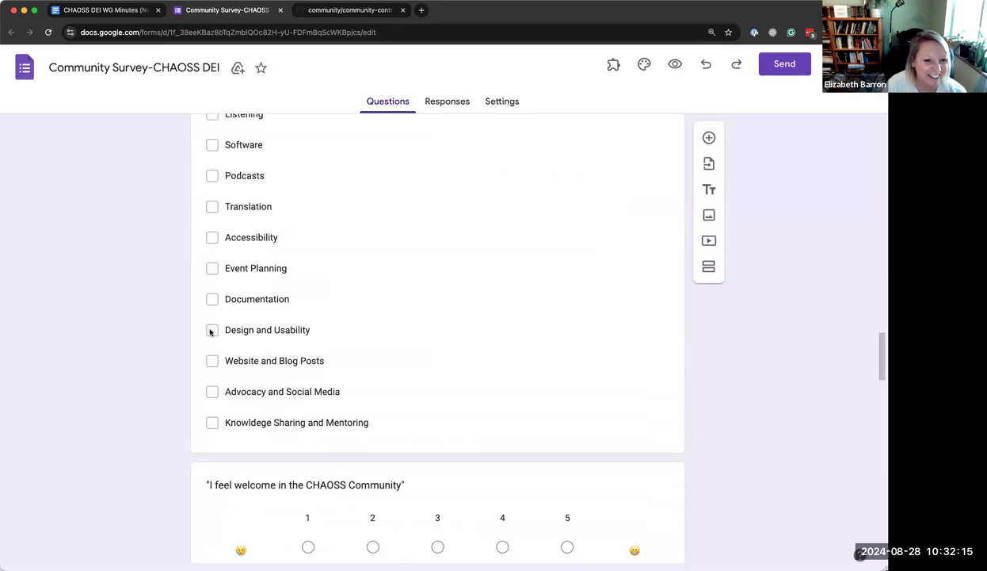
scroll(446, 361, "down", 1)
scroll(445, 364, "up", 20)
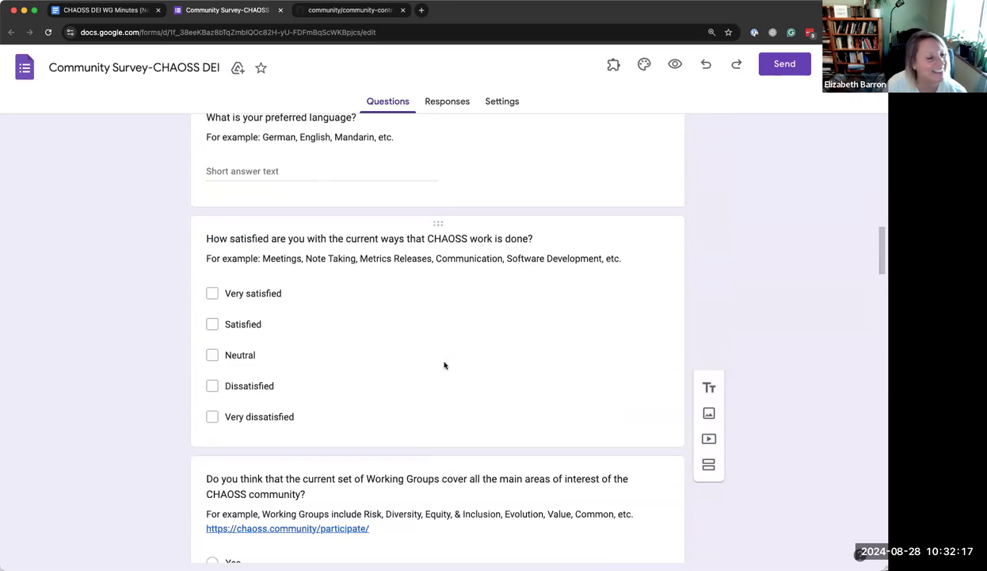
scroll(444, 364, "up", 2)
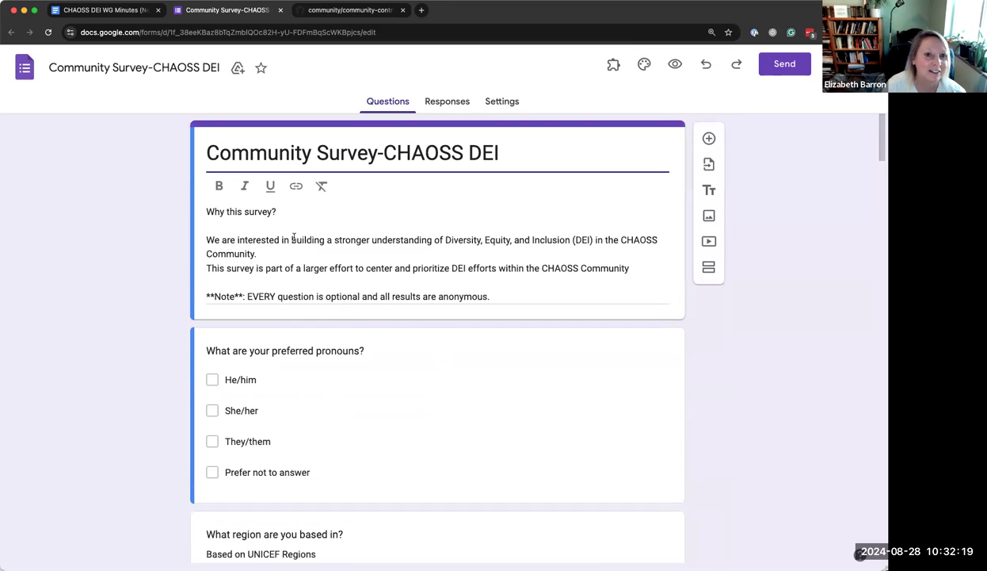
left_click(122, 11)
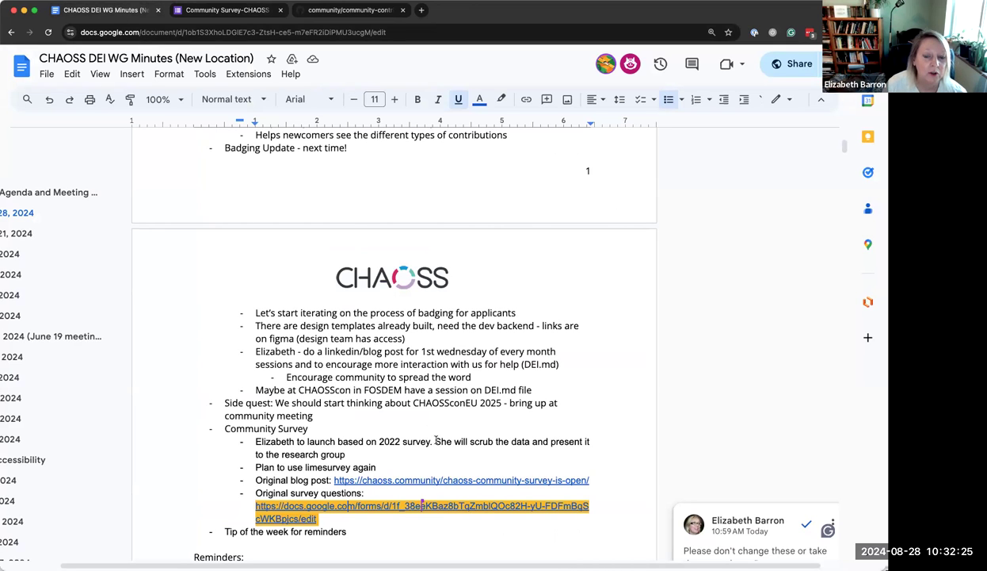
left_click_drag(435, 440, 439, 450)
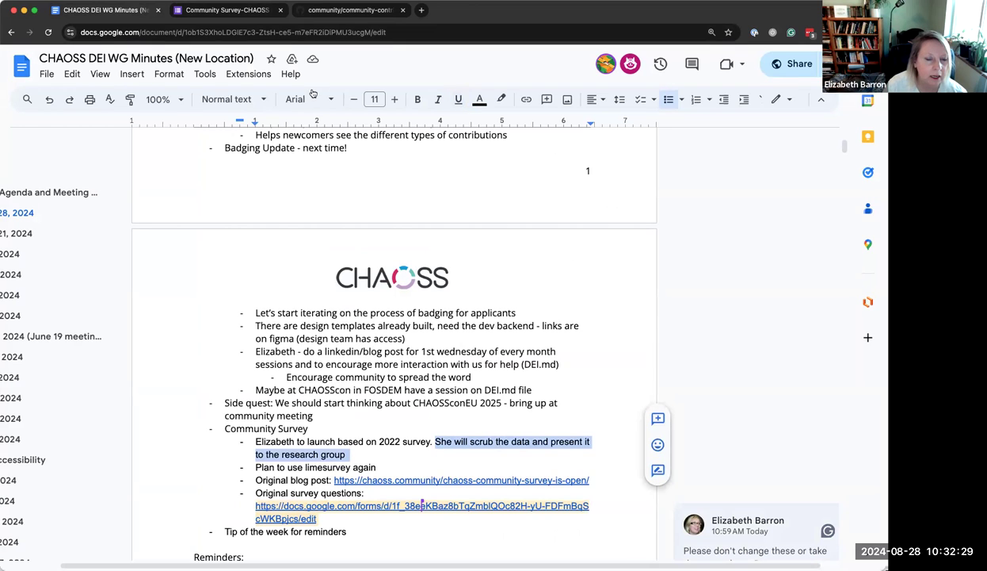
left_click(242, 11)
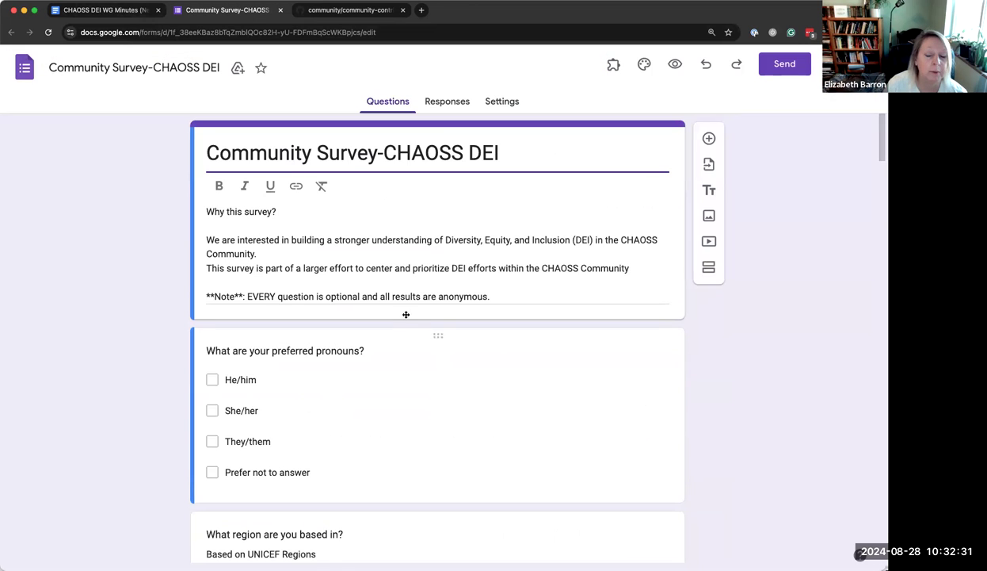
scroll(445, 383, "down", 1)
scroll(452, 390, "down", 7)
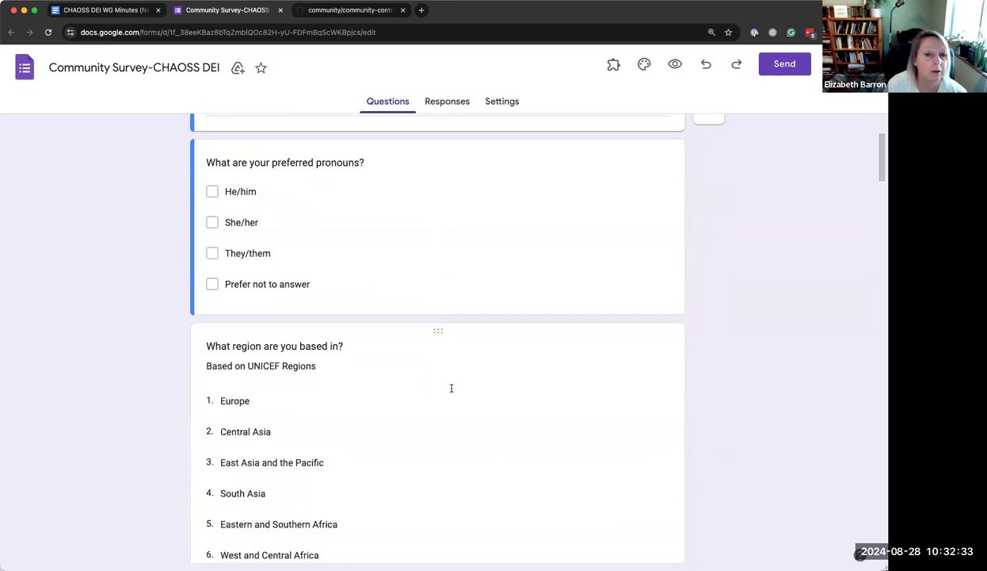
scroll(452, 391, "down", 2)
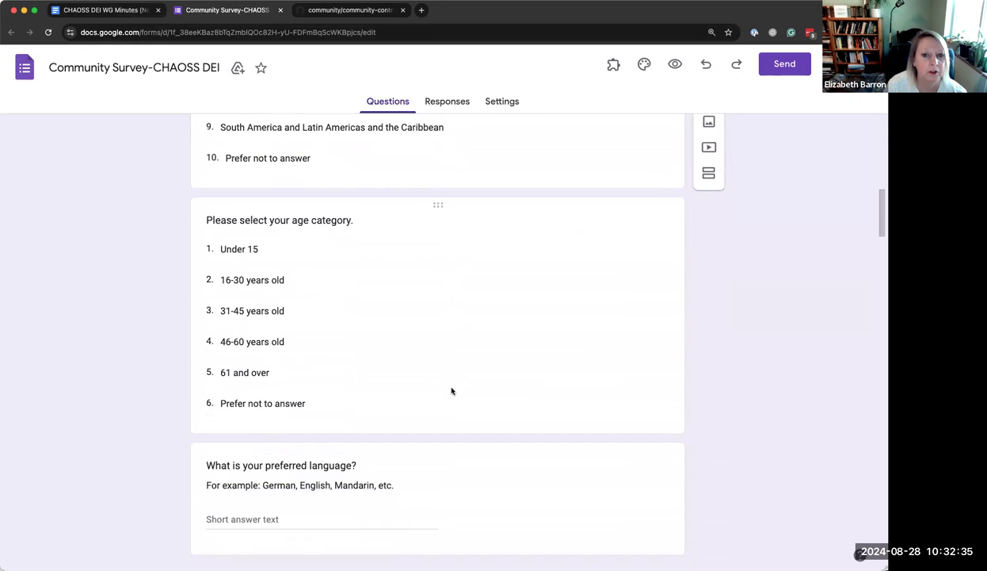
scroll(452, 390, "down", 8)
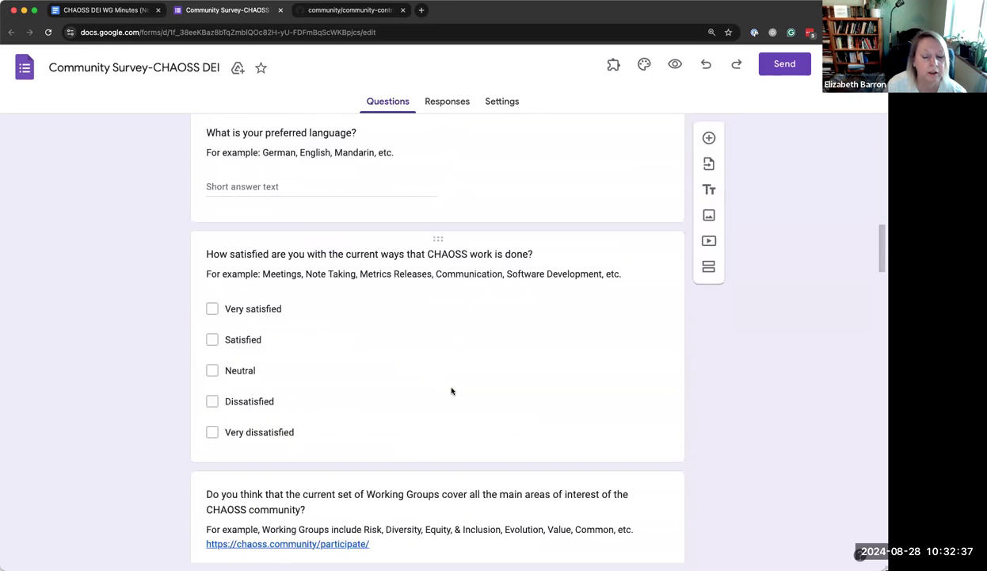
scroll(452, 391, "down", 3)
scroll(452, 391, "up", 20)
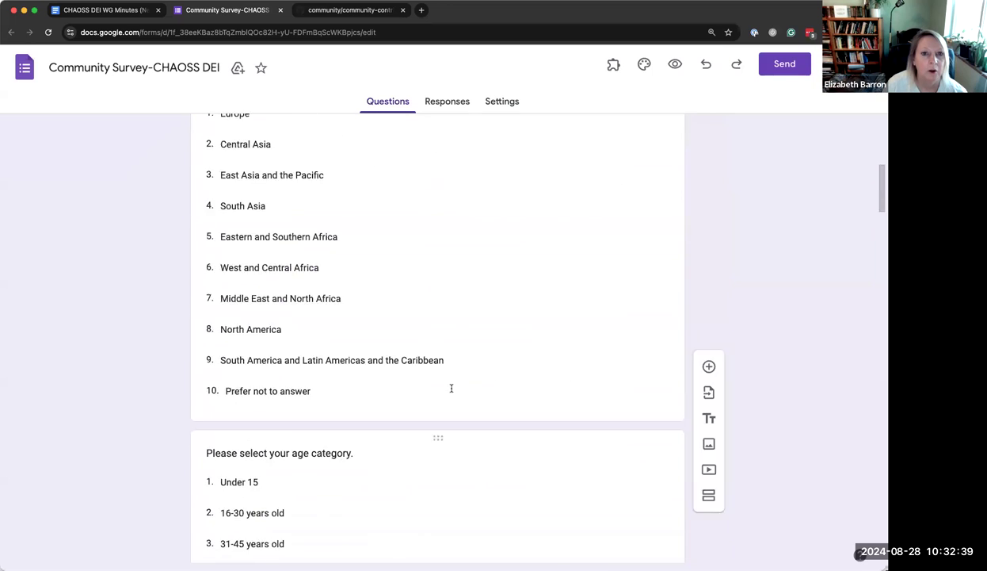
- Back in the minutes, select 'research group' and show the original blog post link preview
left_click(108, 14)
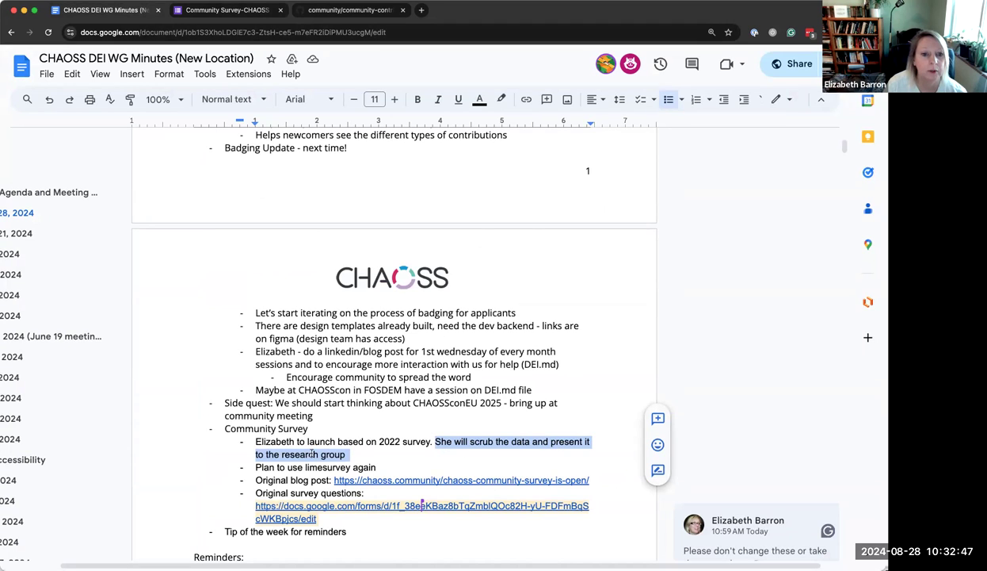
left_click(279, 454)
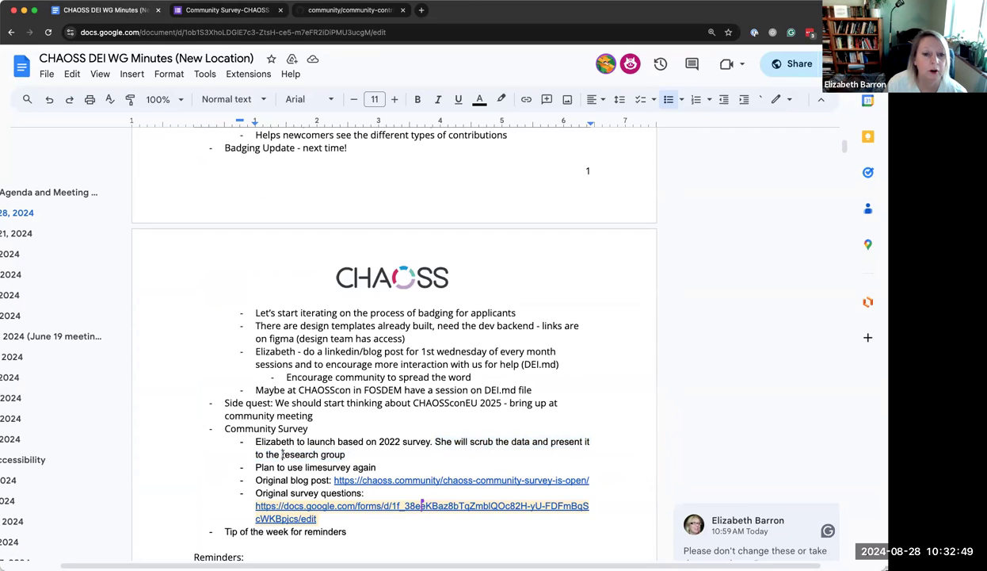
left_click_drag(282, 454, 348, 454)
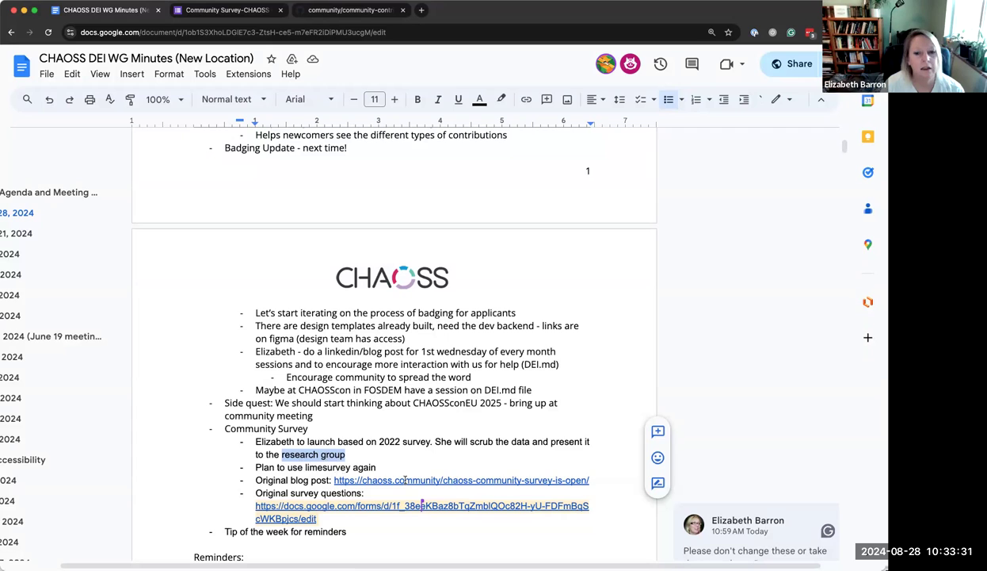
left_click(405, 480)
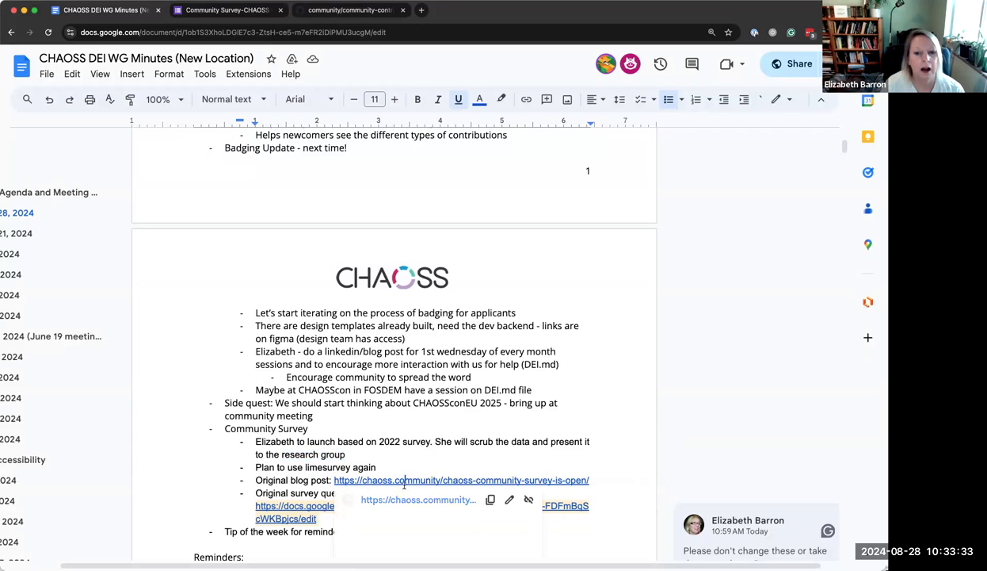
- Go to chaoss.community in a new tab, open the CHAOSS Blog page and its site search
left_click(420, 11)
type("chaoss")
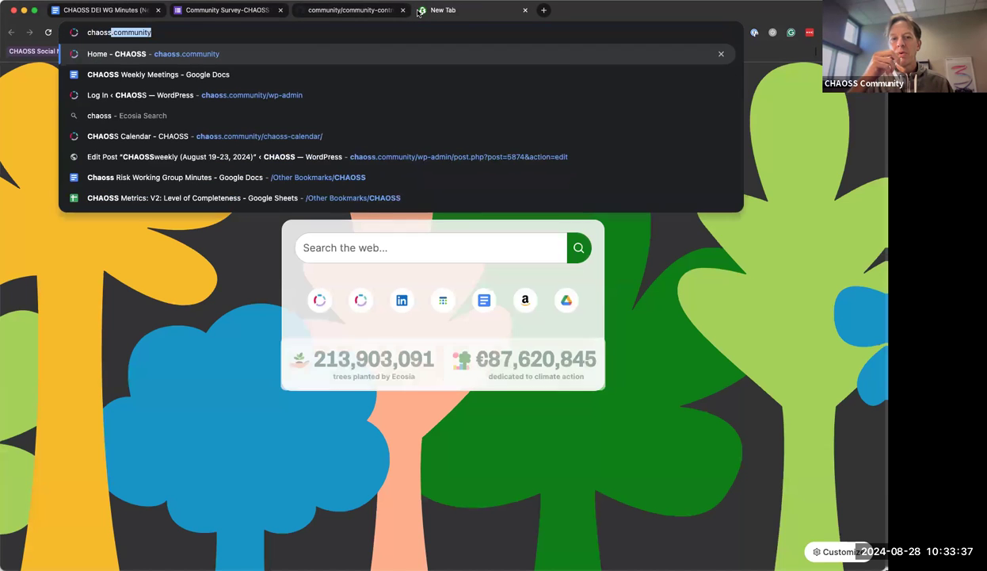
key("Return")
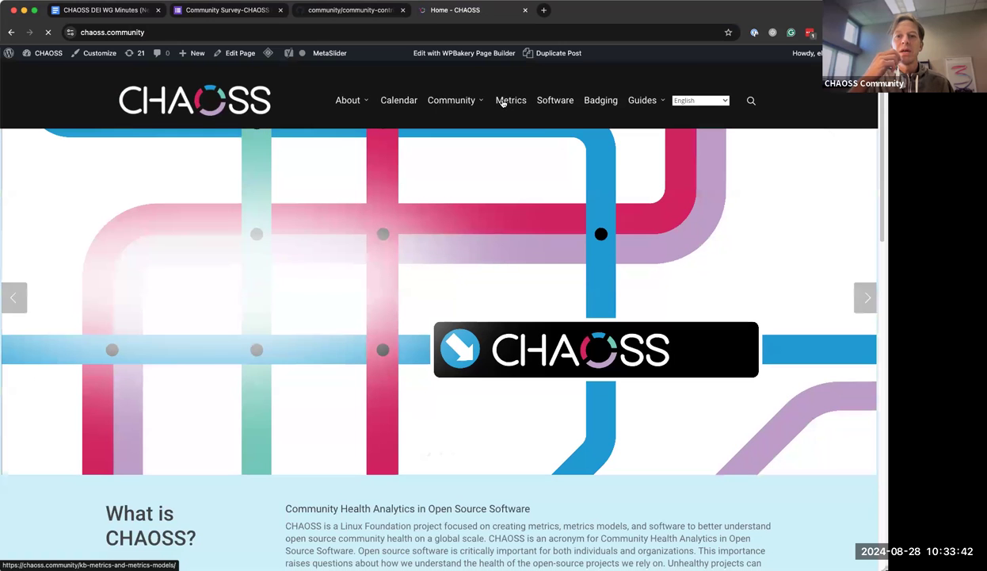
mouse_move(451, 100)
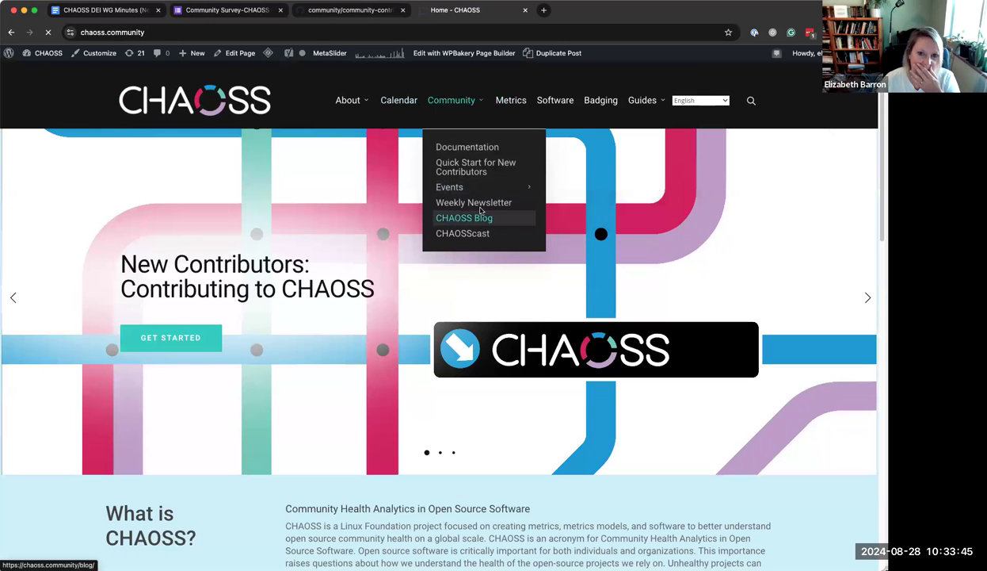
left_click(469, 217)
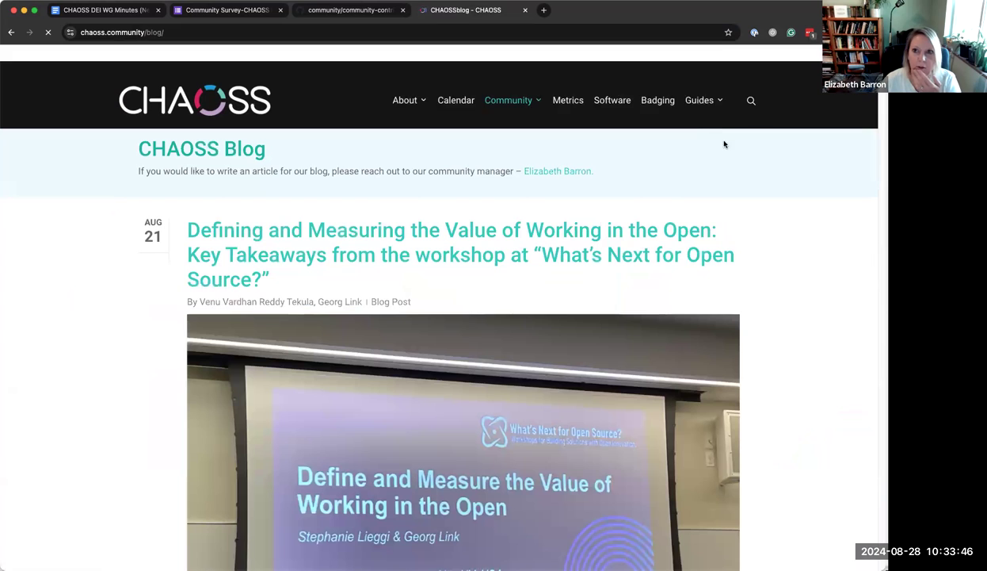
left_click(751, 102)
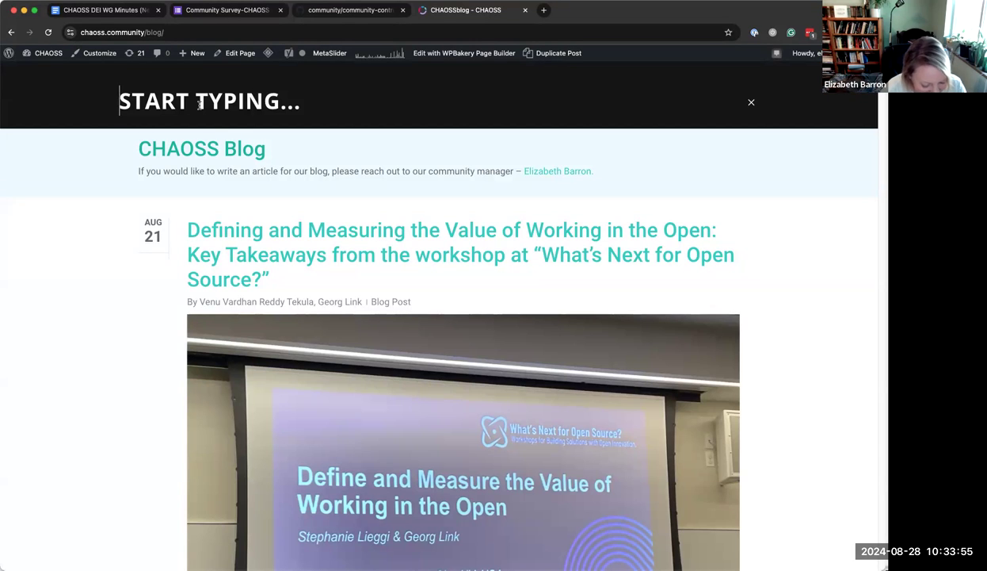
- Search the site for 'survey' and open the 'Gathering DEI Feedback From Your Open Source Community' post
type("survey")
key("Return")
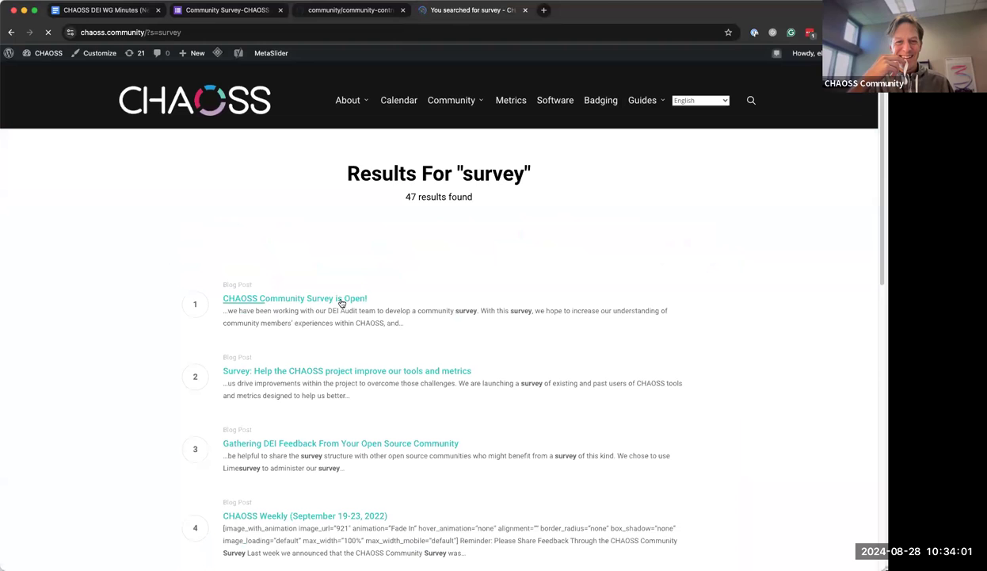
scroll(349, 454, "down", 1)
scroll(349, 454, "down", 1)
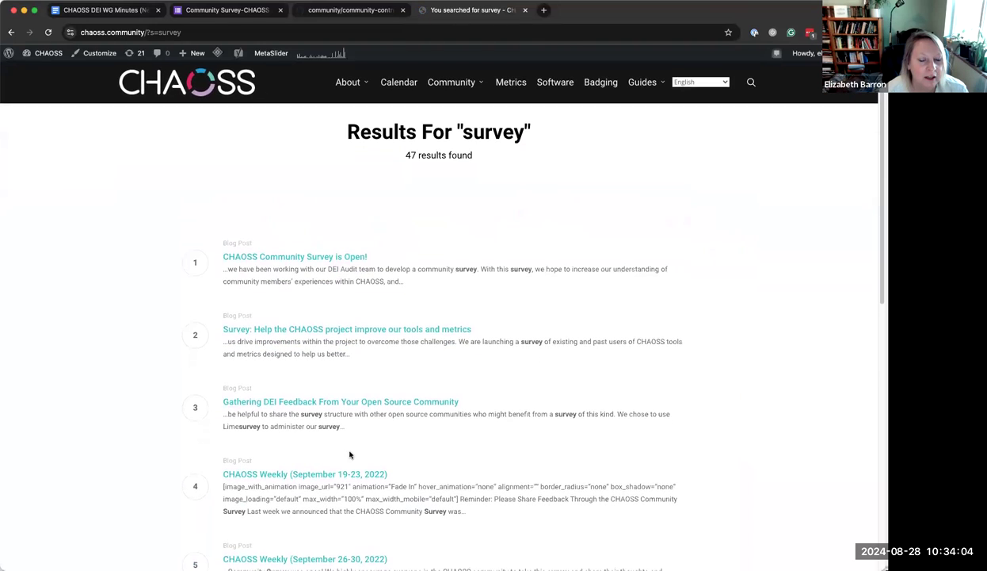
left_click(313, 406)
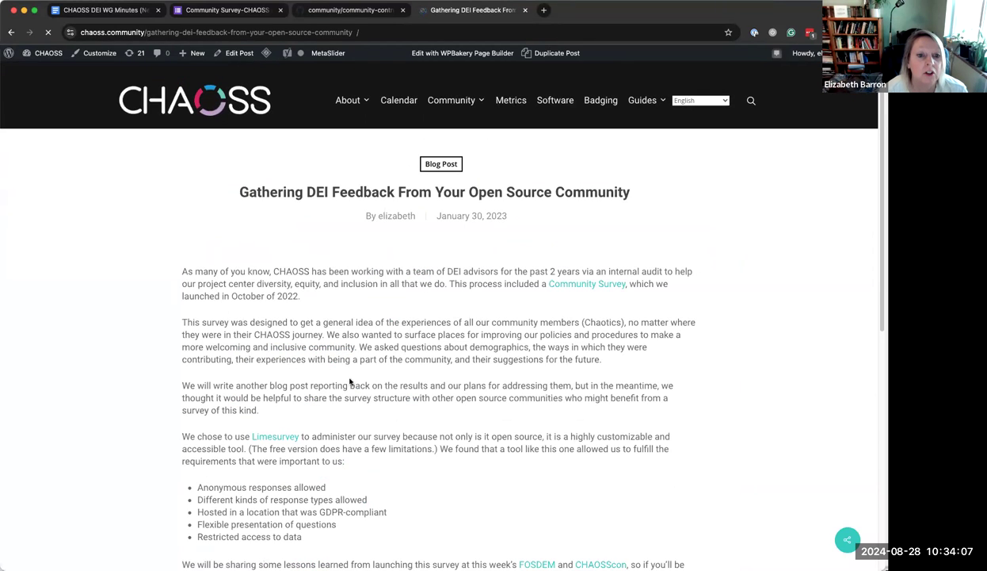
scroll(392, 476, "down", 5)
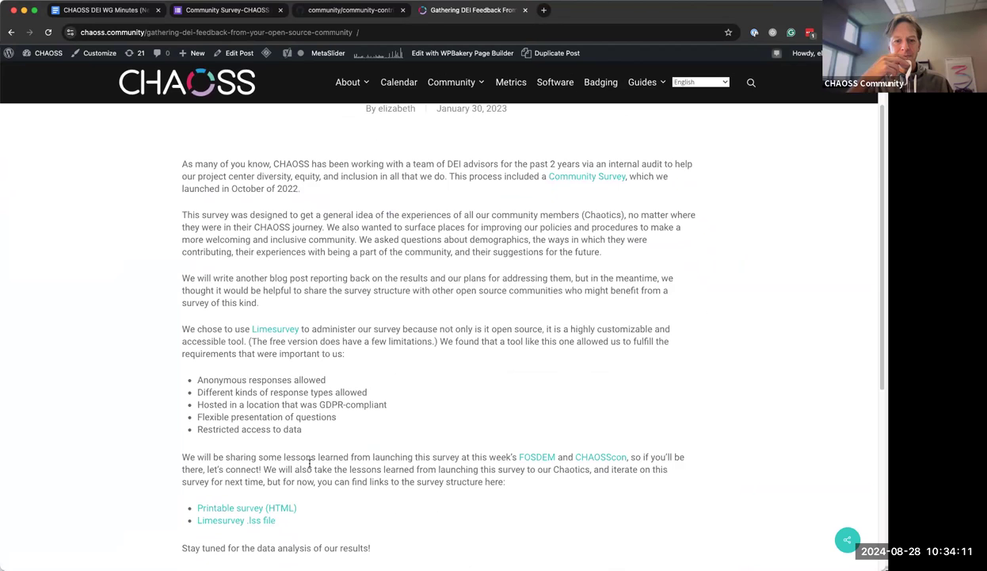
scroll(432, 478, "down", 3)
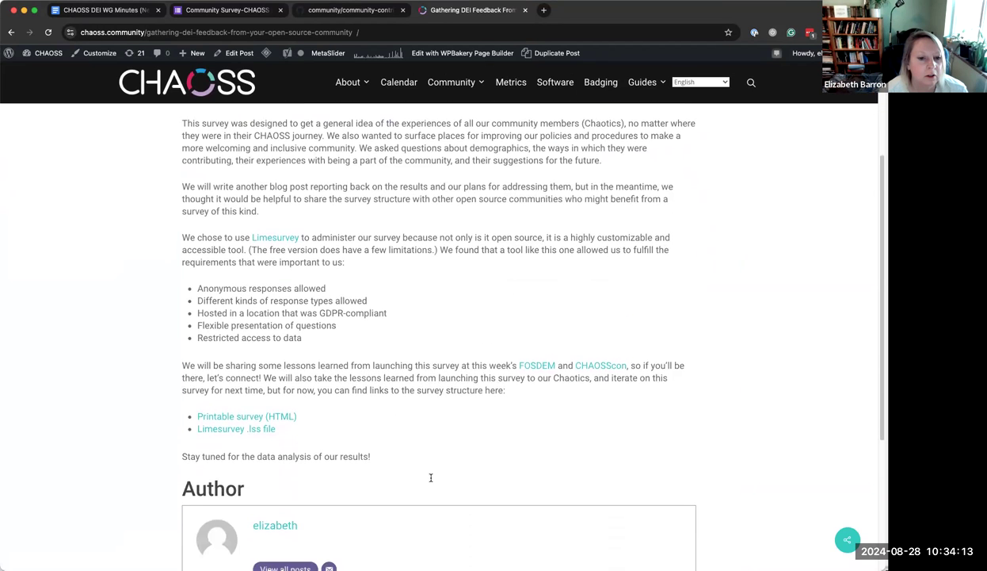
scroll(432, 478, "up", 6)
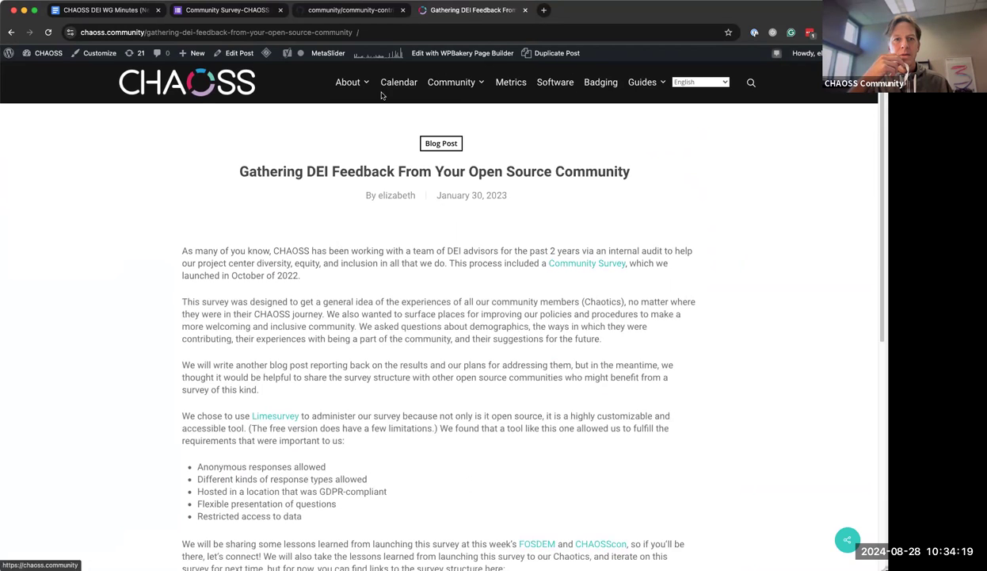
- Return to the survey search results and move to their second page
mouse_move(349, 82)
key("super+bracketleft")
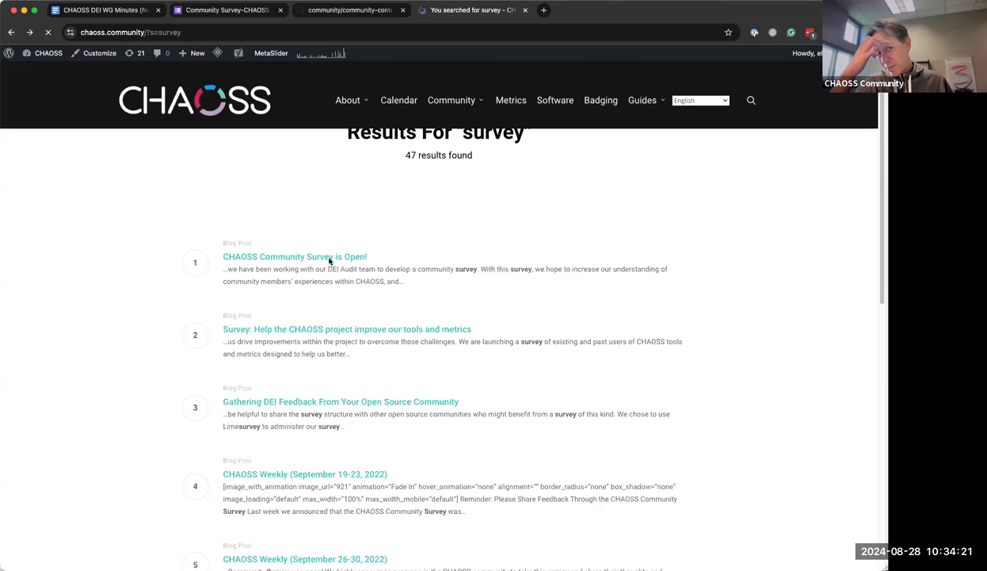
scroll(459, 411, "down", 10)
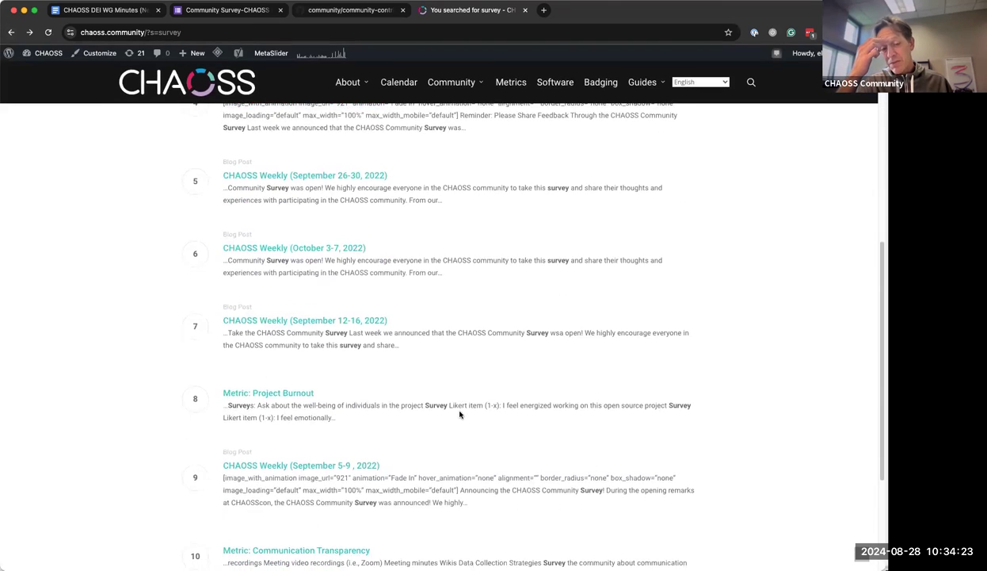
scroll(460, 413, "down", 2)
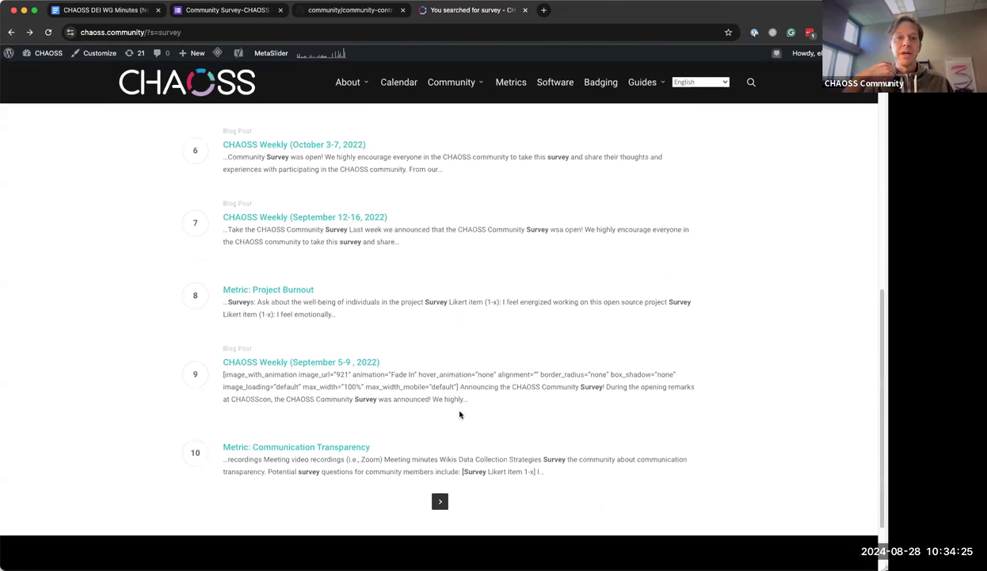
left_click(439, 499)
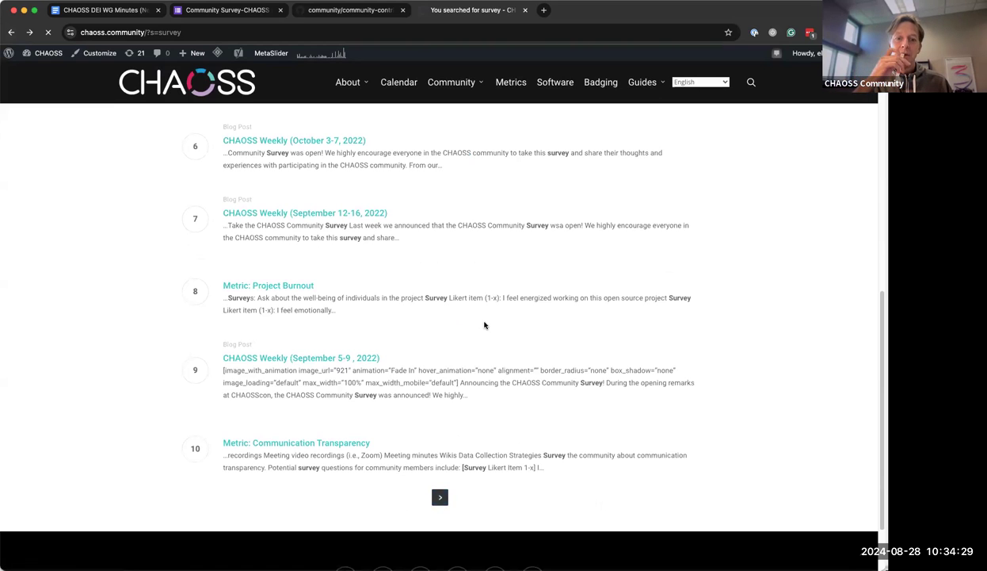
scroll(479, 321, "up", 3)
scroll(485, 325, "up", 3)
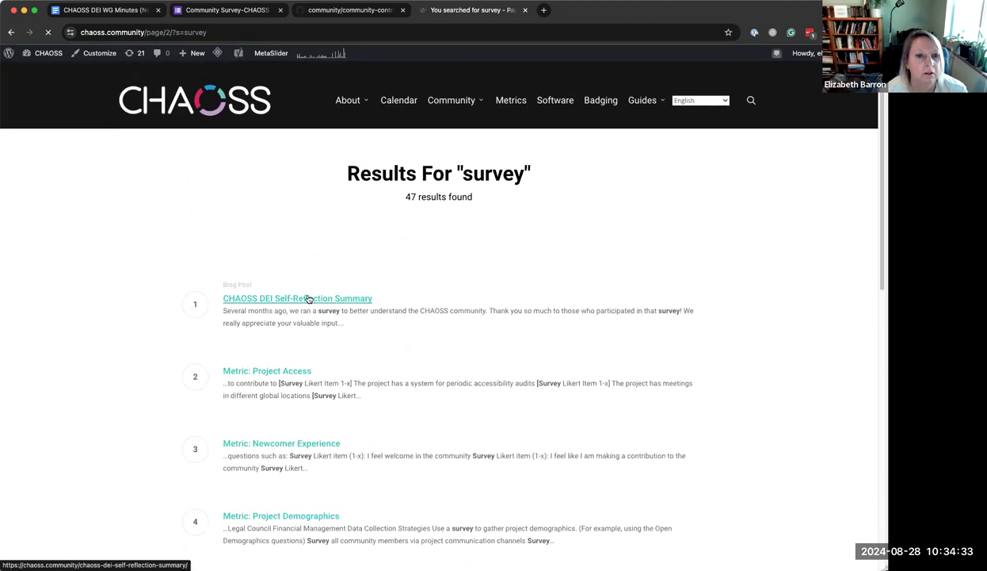
- Open the 'CHAOSS DEI Self-Reflection Summary' post, review its theme tables and select its URL
left_click(418, 311)
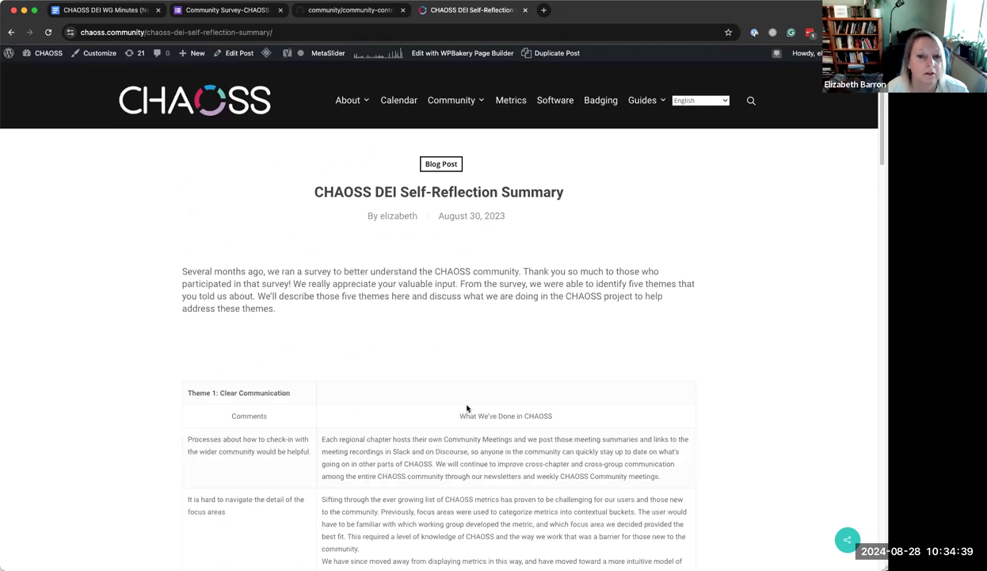
scroll(554, 447, "down", 8)
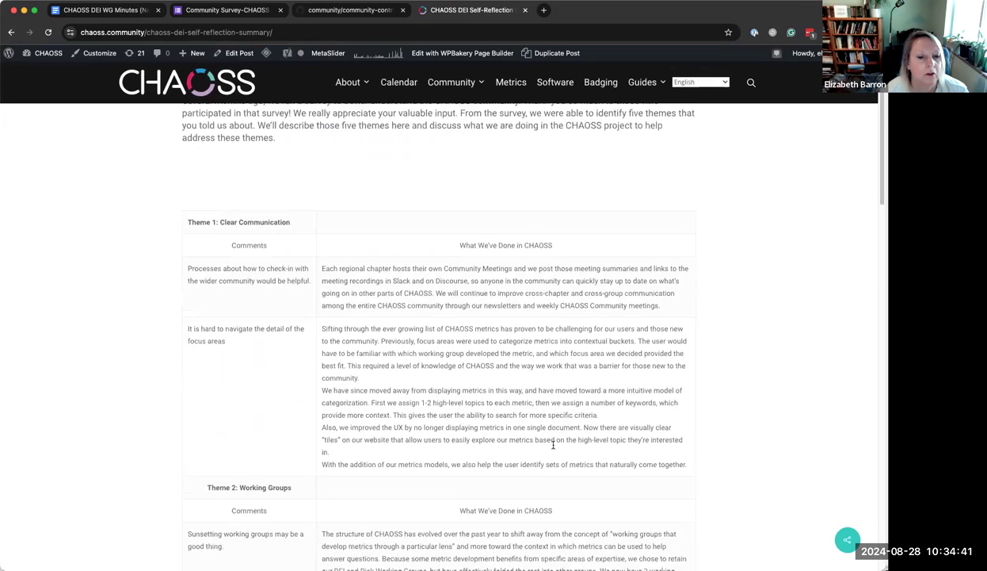
scroll(553, 448, "down", 15)
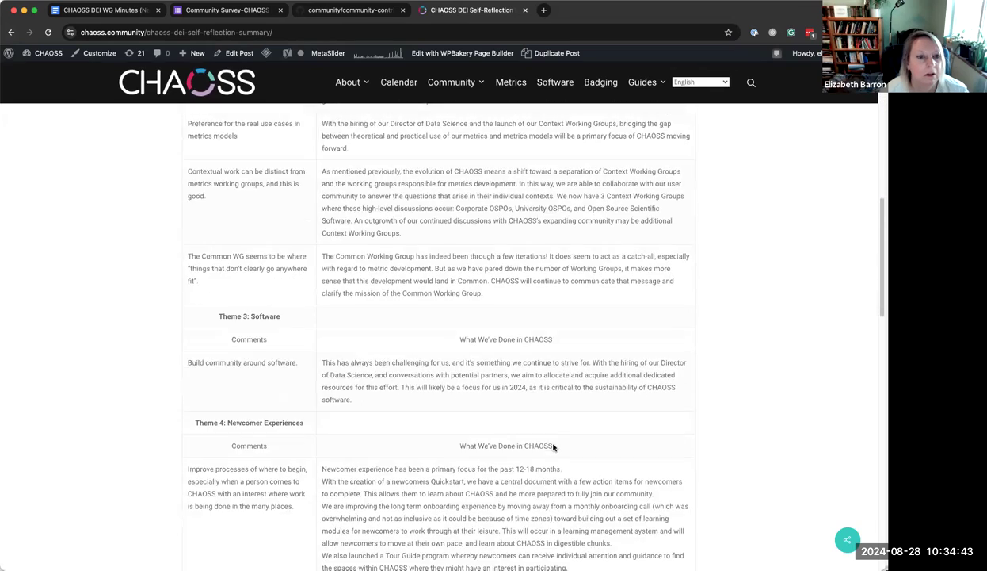
scroll(553, 448, "down", 6)
scroll(553, 448, "down", 2)
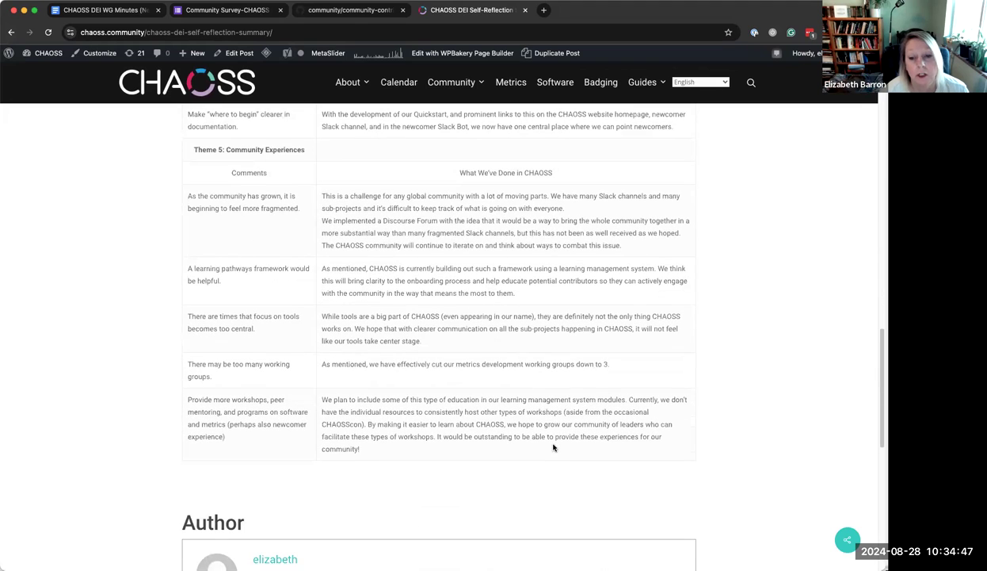
scroll(450, 408, "up", 2)
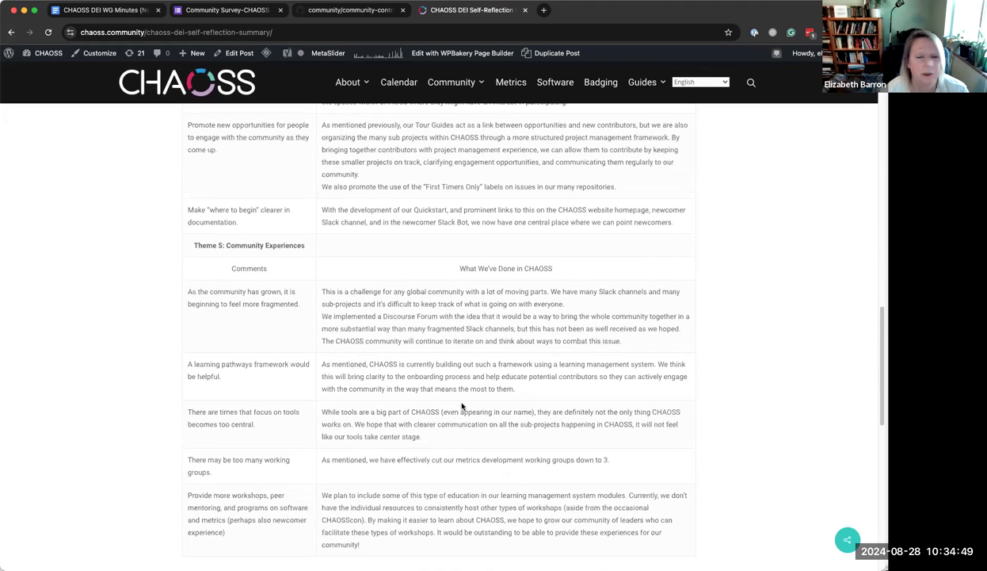
scroll(462, 407, "up", 20)
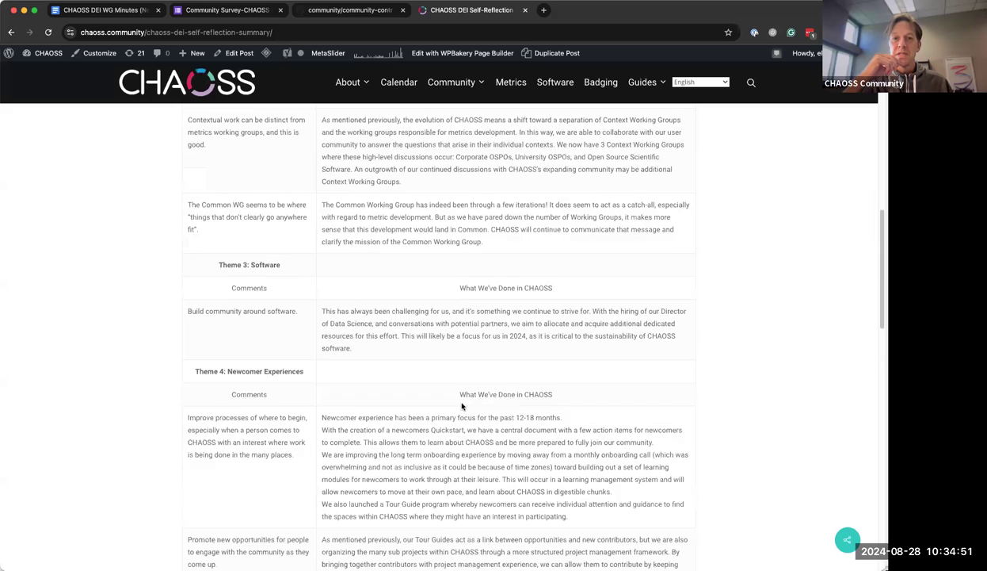
scroll(463, 407, "up", 15)
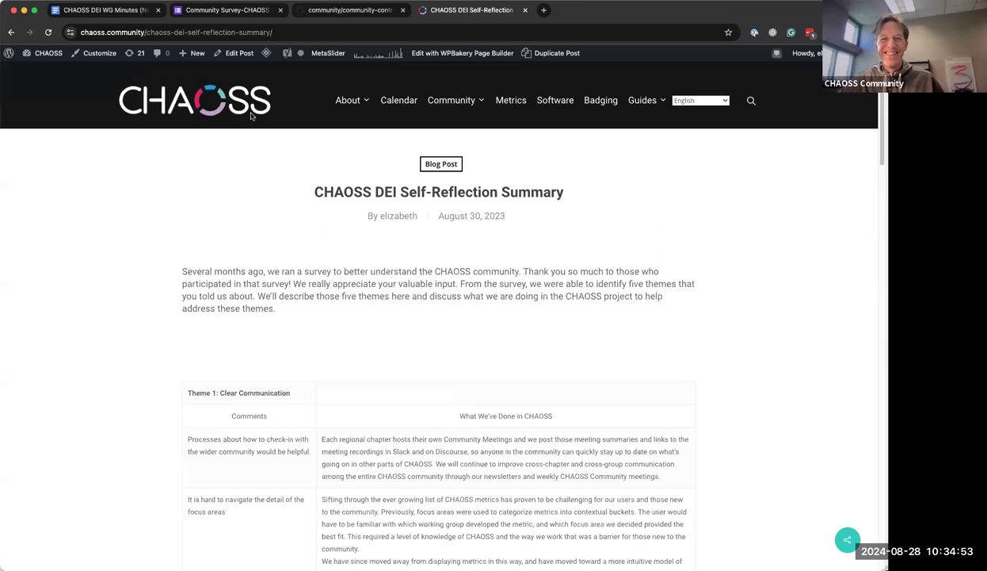
left_click(236, 33)
key("super+c")
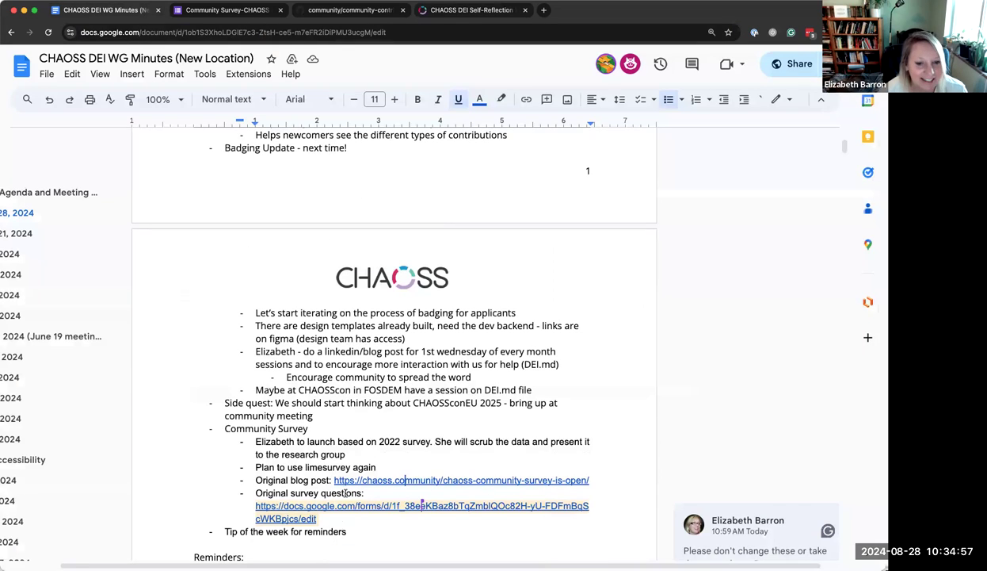
- Add an 'Original survey analysis and action taken' bullet with the pasted self-reflection summary link
left_click(330, 517)
key("Return")
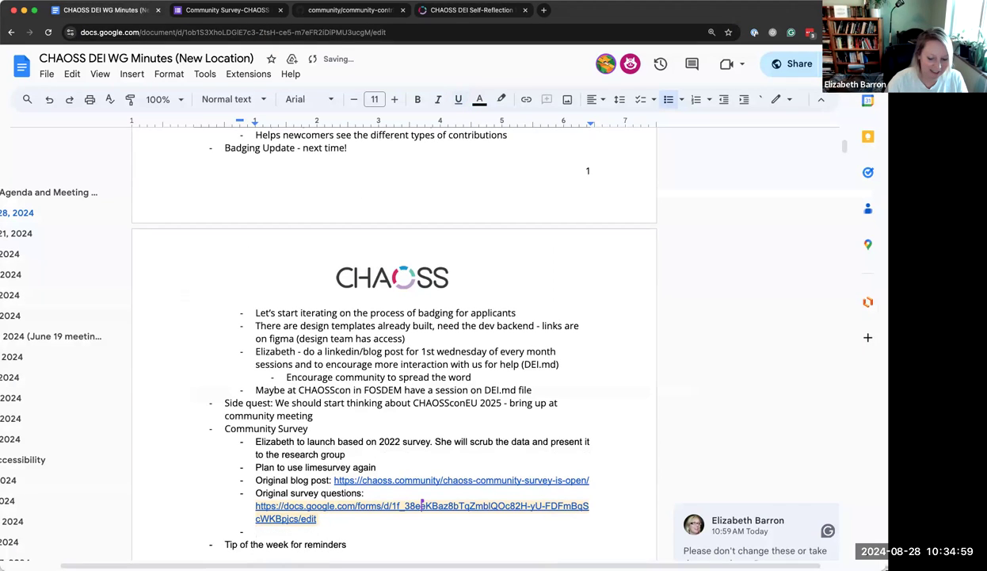
type("Original surve")
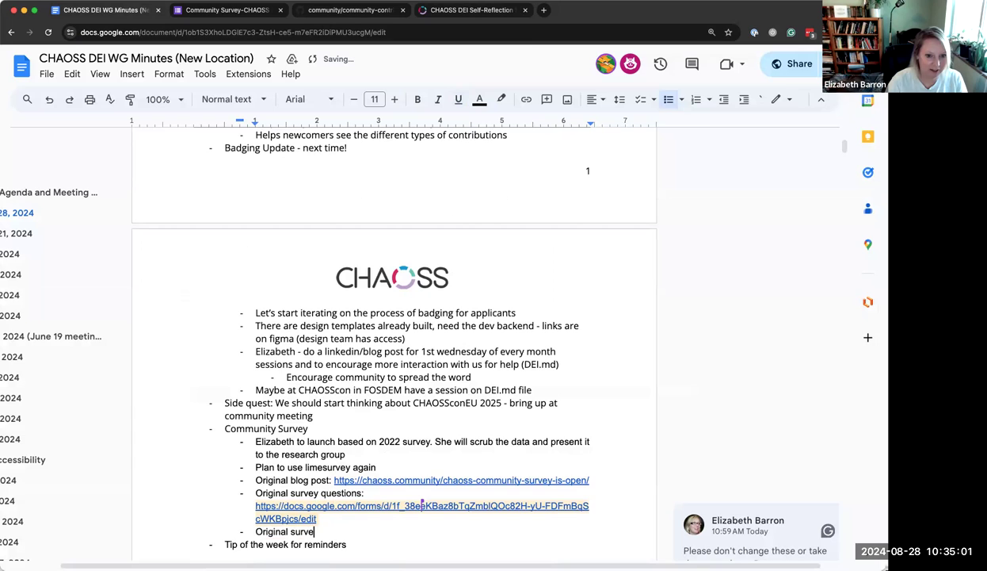
type("y analysis:")
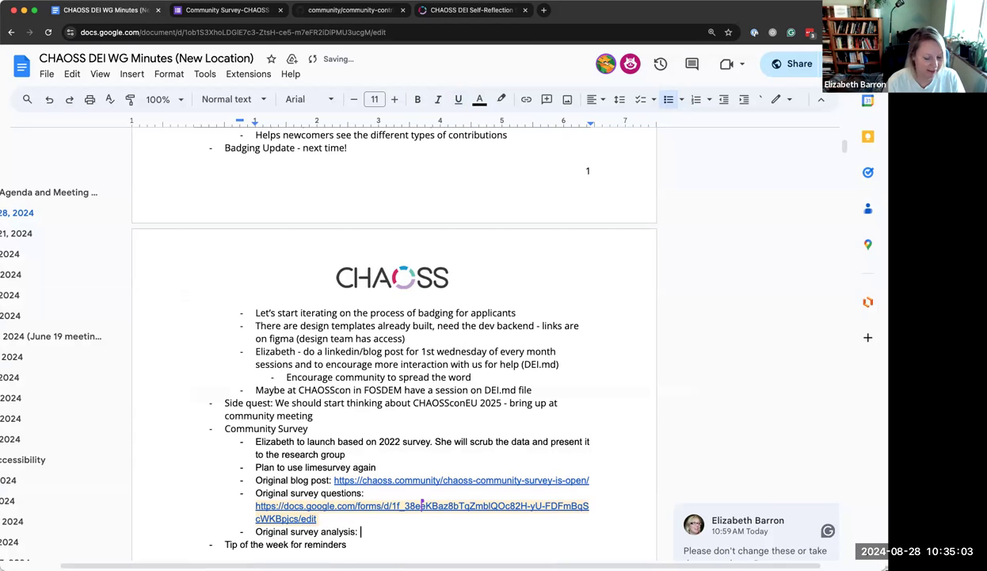
key("super+v")
key("Up")
key("BackSpace")
key("BackSpace")
type("and ac")
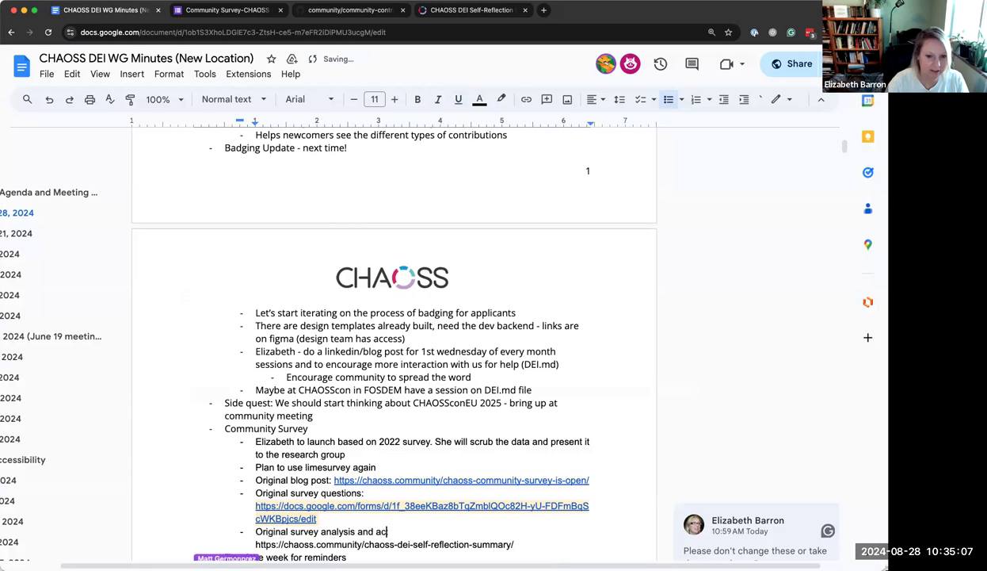
type("tion taken:")
scroll(388, 545, "down", 2)
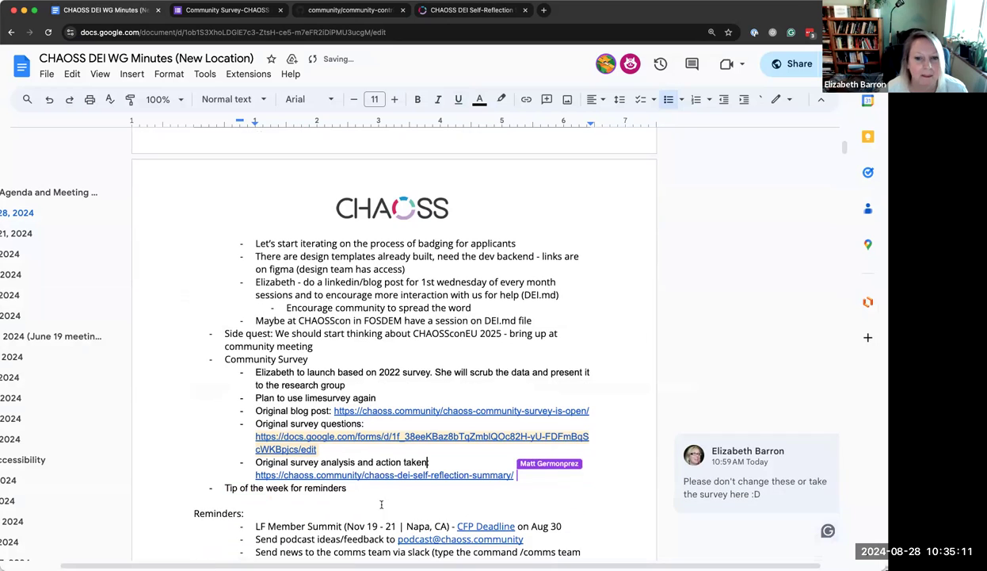
key("BackSpace")
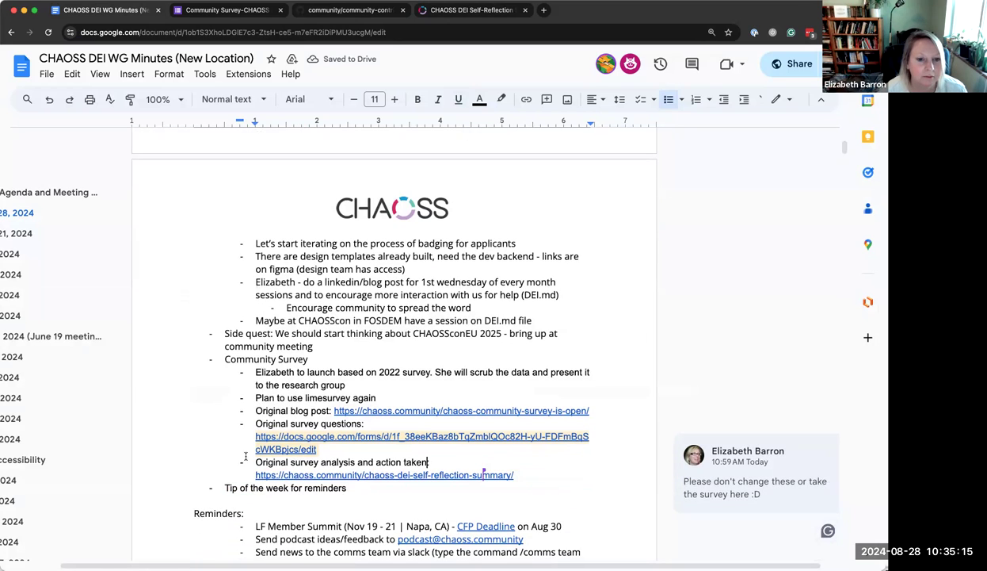
key("BackSpace")
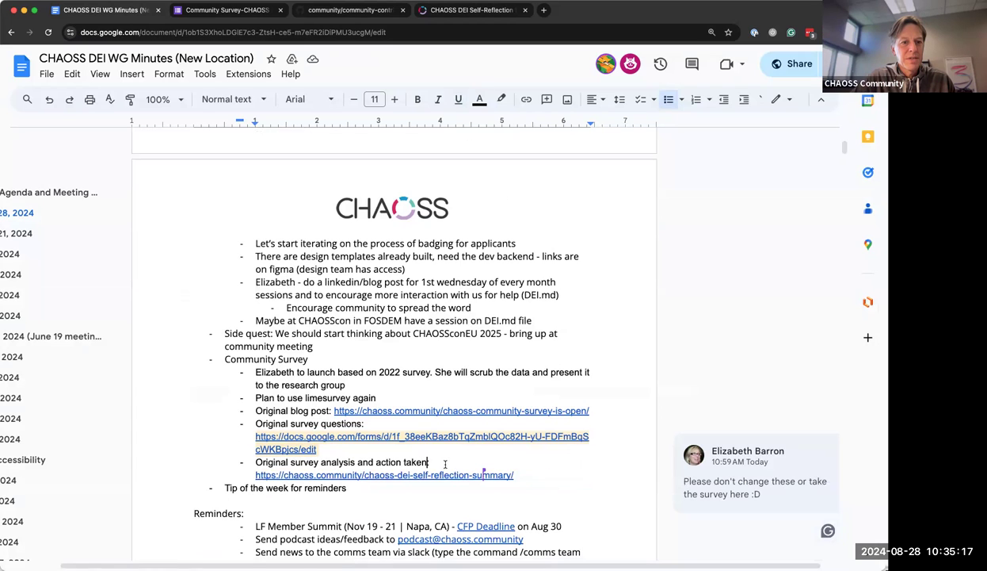
key("BackSpace")
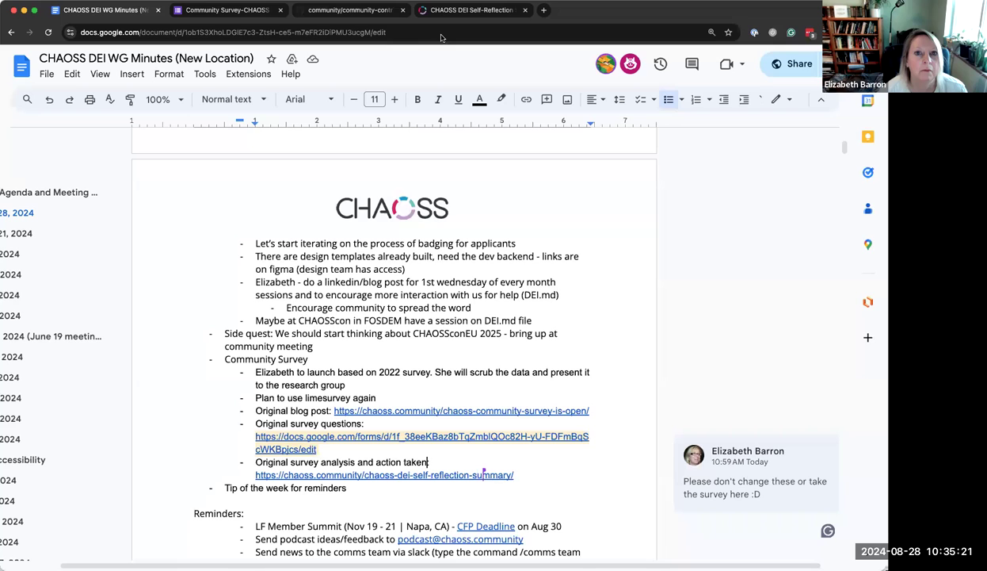
key("BackSpace")
key("BackSpace")
key("BackSpace")
key("BackSpace")
key("BackSpace")
key("BackSpace")
key("BackSpace")
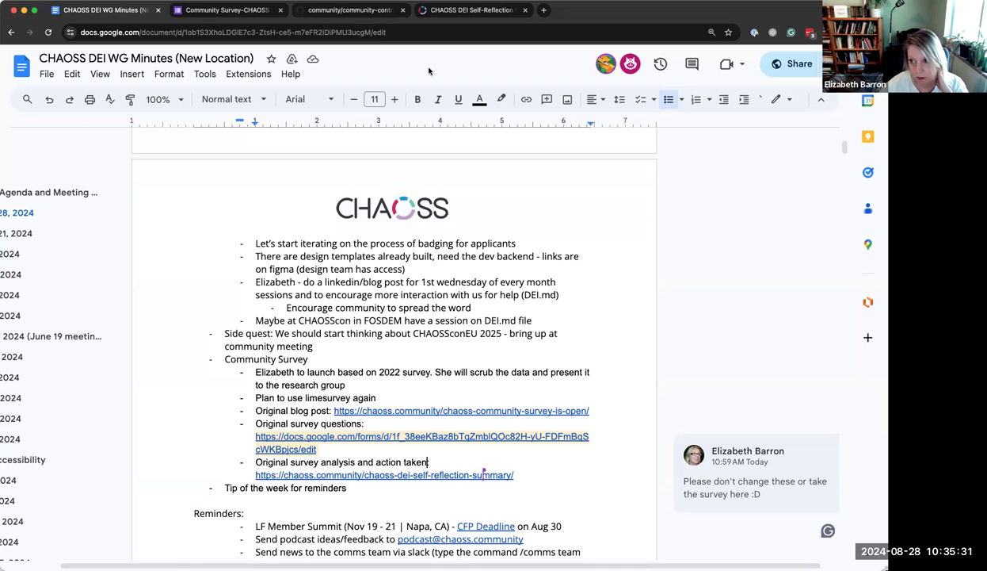
- Open the DEI Self-Reflection Summary post and highlight the comment about sunsetting working groups
left_click(434, 12)
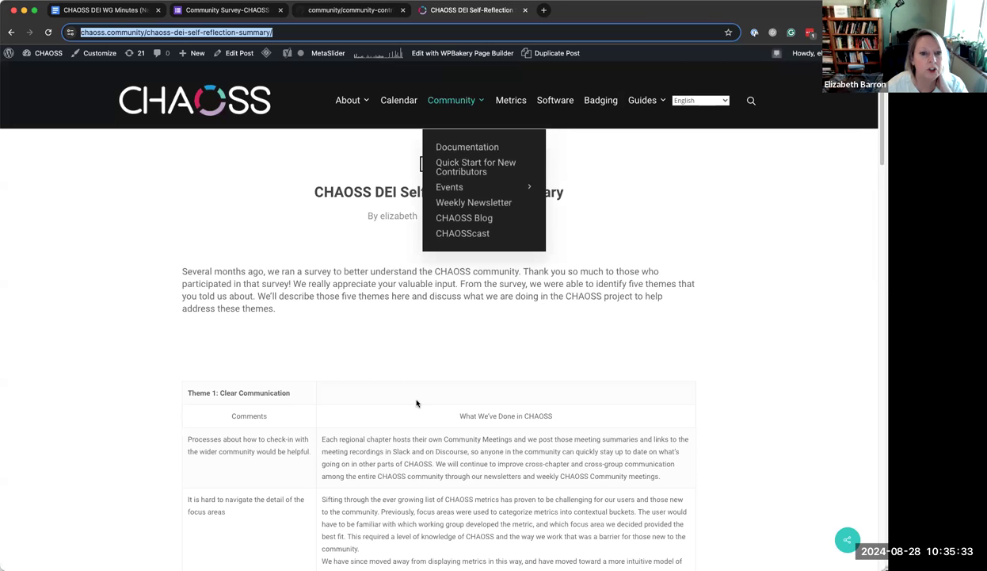
scroll(414, 420, "down", 2)
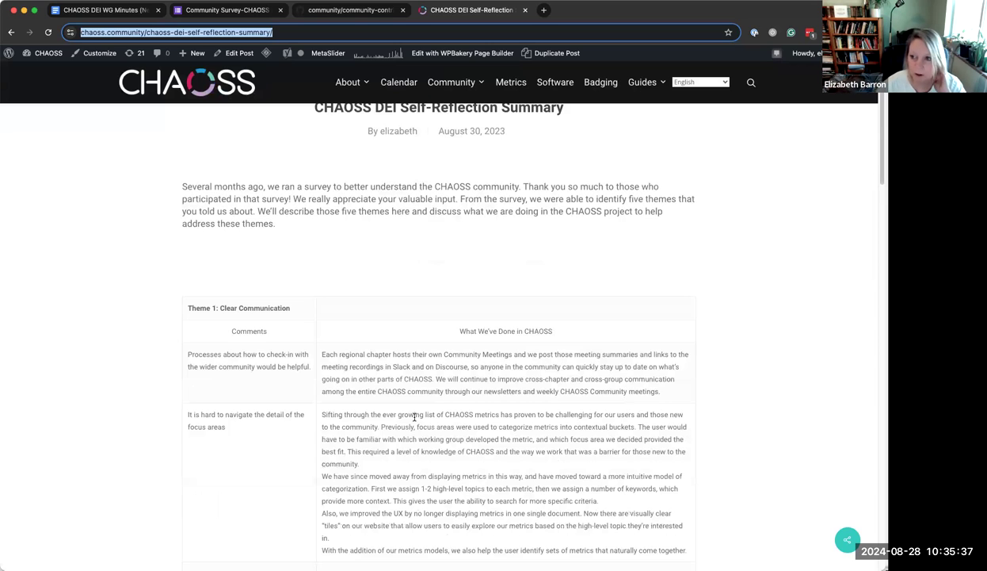
scroll(413, 418, "down", 1)
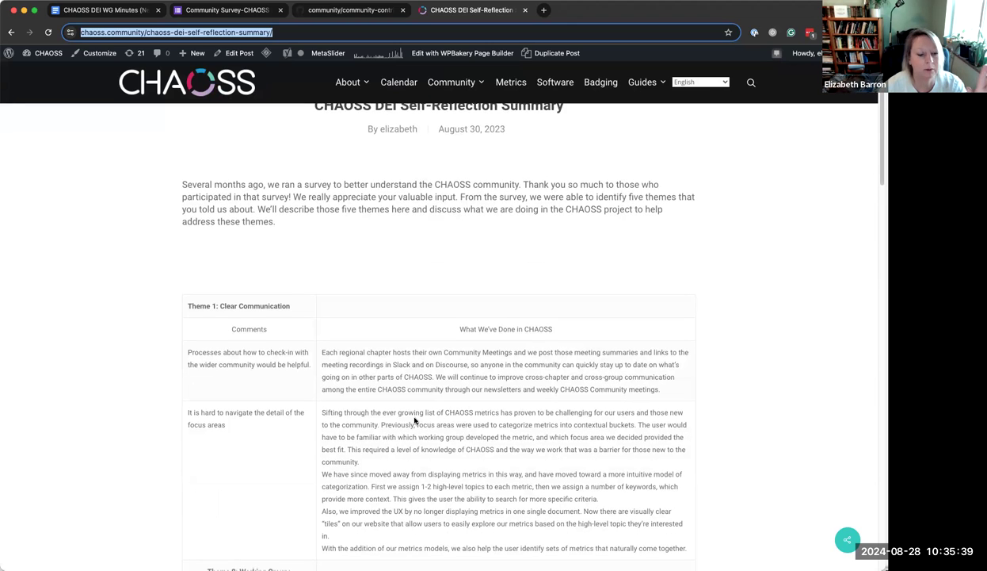
scroll(413, 420, "down", 1)
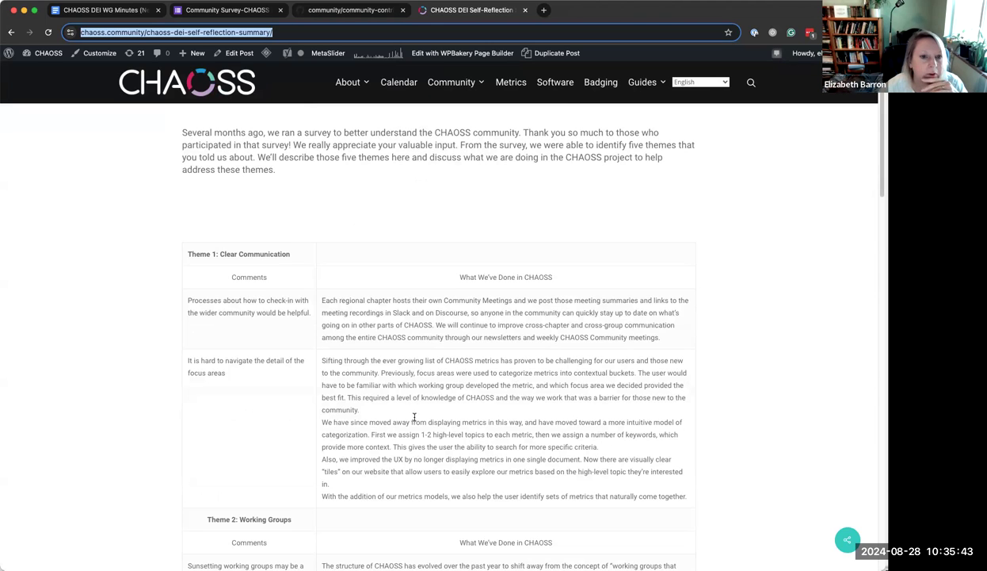
scroll(414, 418, "down", 1)
scroll(414, 420, "down", 3)
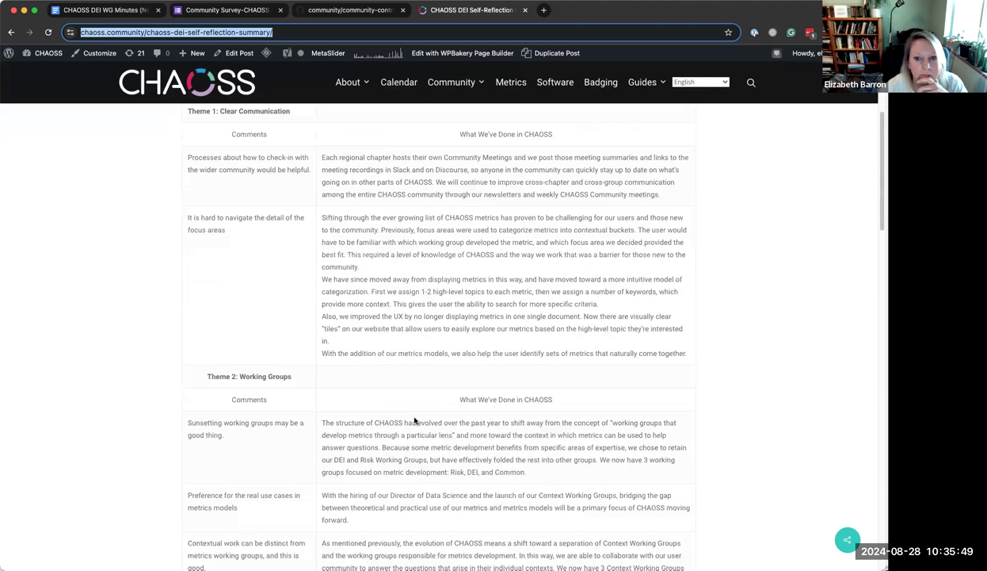
triple_click(201, 420)
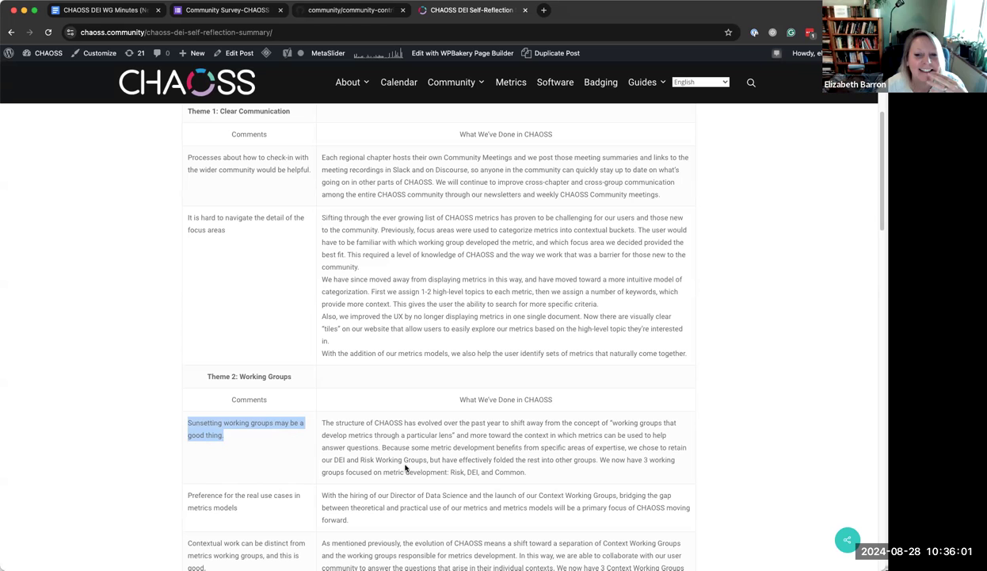
- Scroll further through the theme tables and highlight the year 2024 in the Software theme
scroll(404, 469, "down", 1)
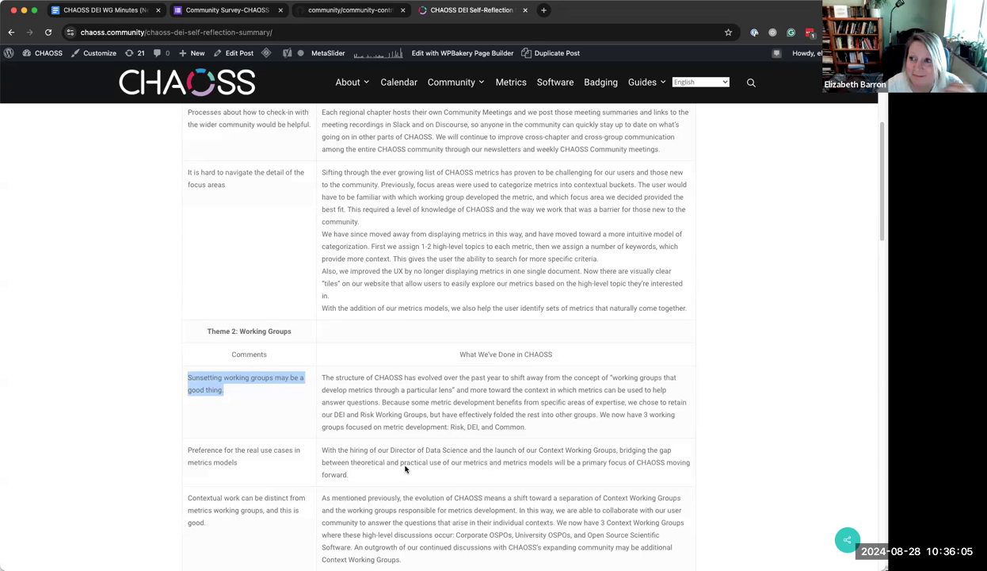
scroll(405, 469, "down", 1)
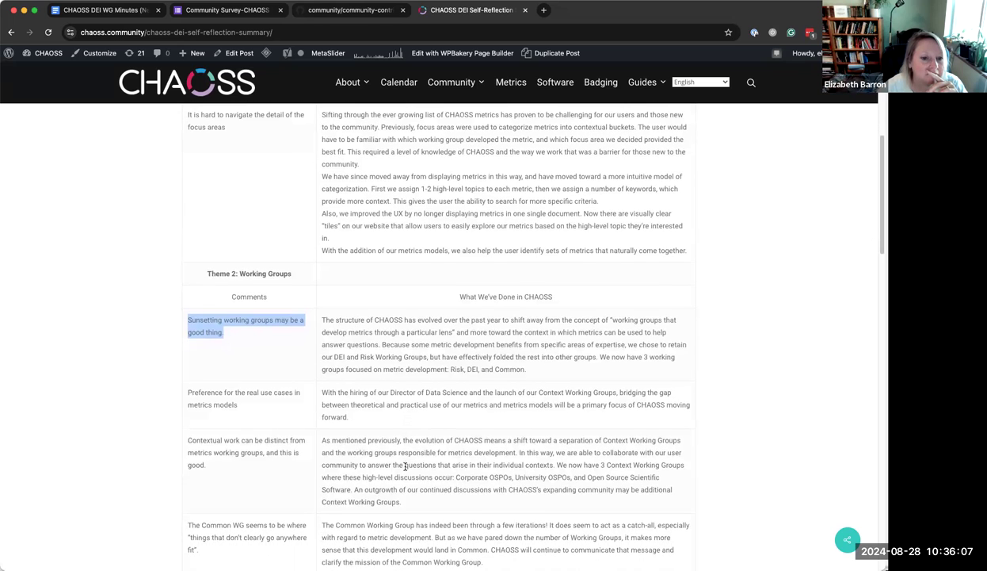
scroll(405, 466, "down", 3)
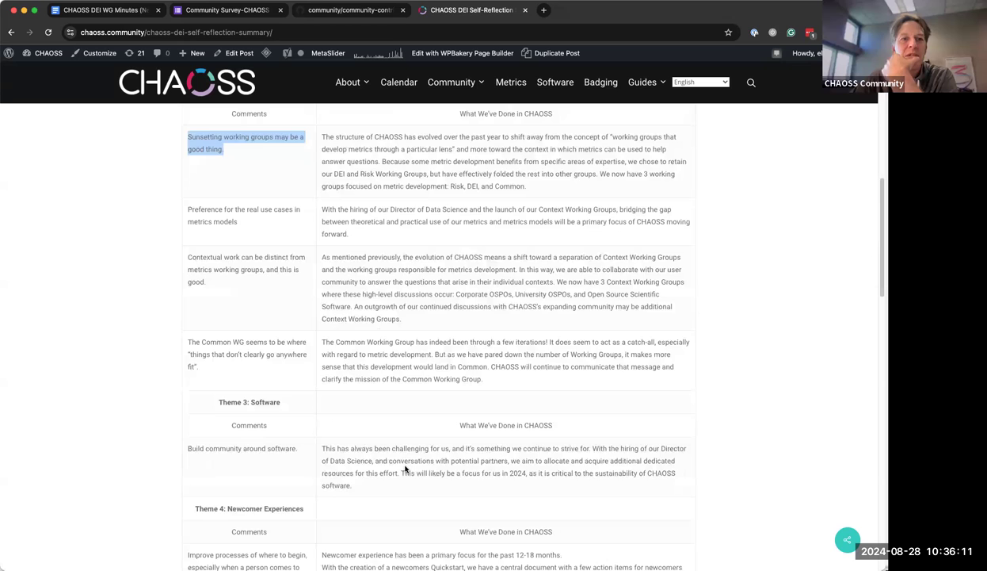
scroll(405, 469, "down", 1)
scroll(405, 468, "down", 1)
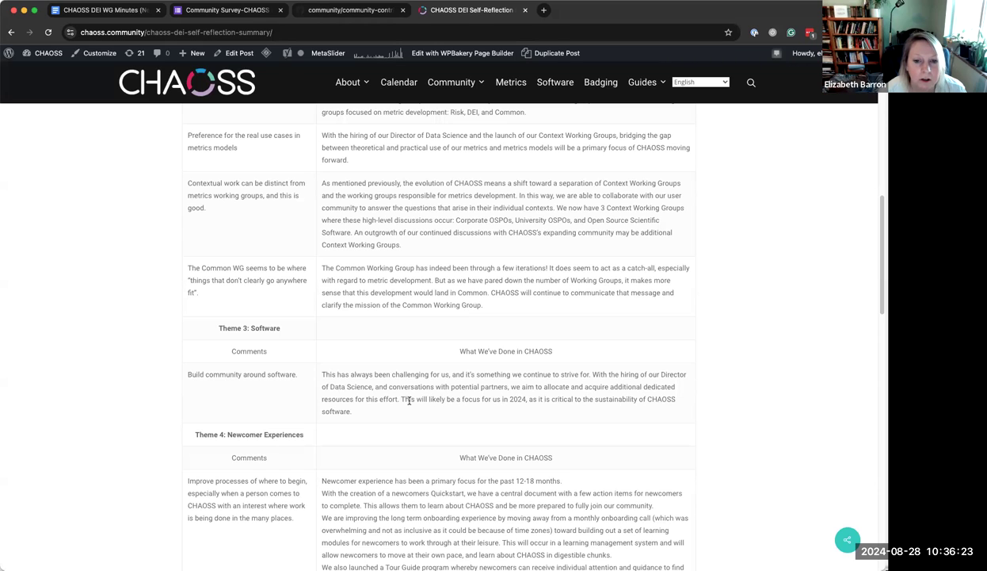
double_click(517, 400)
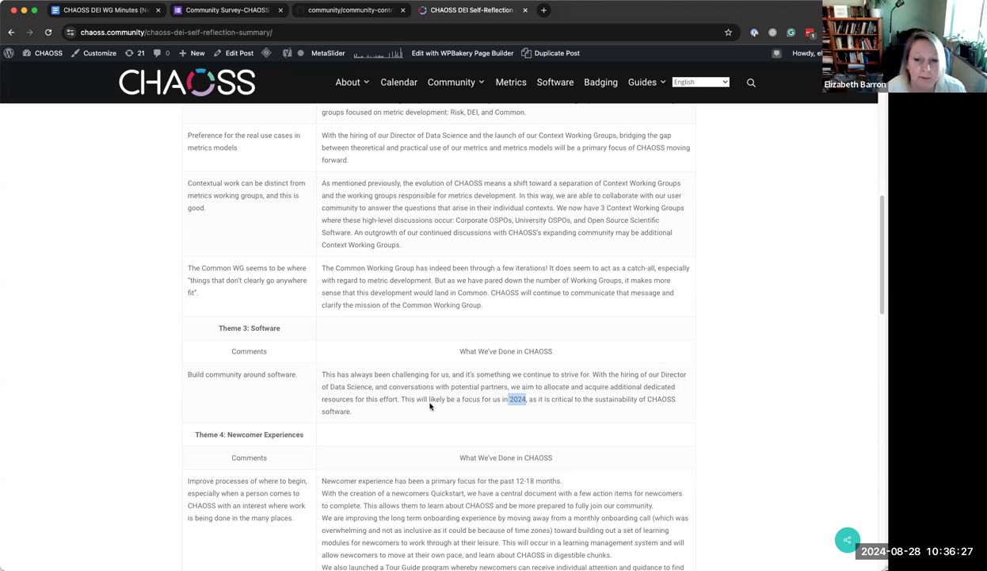
- Scroll through the remaining theme tables down to Community Experiences, then back up
scroll(430, 406, "down", 5)
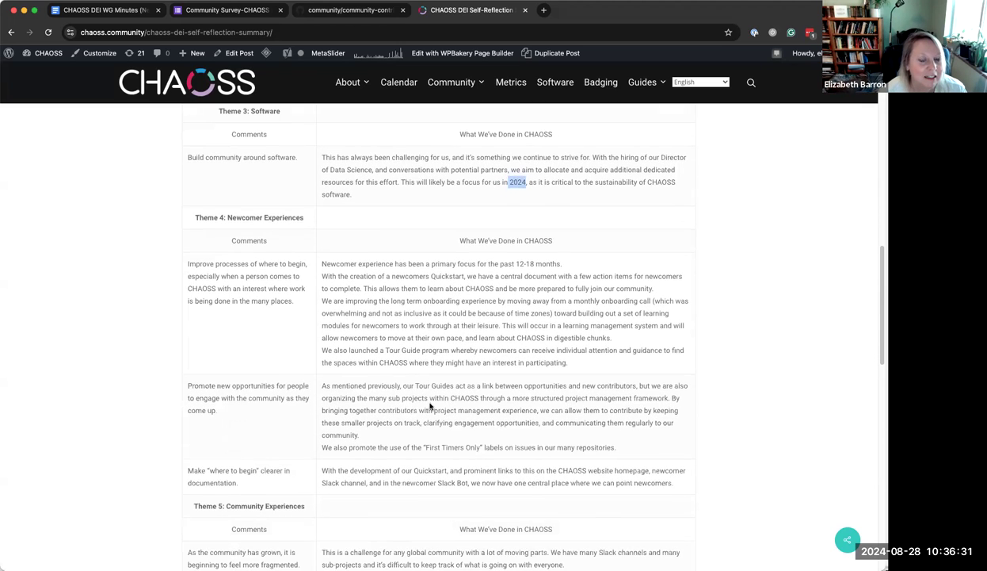
scroll(431, 406, "down", 1)
scroll(430, 405, "down", 2)
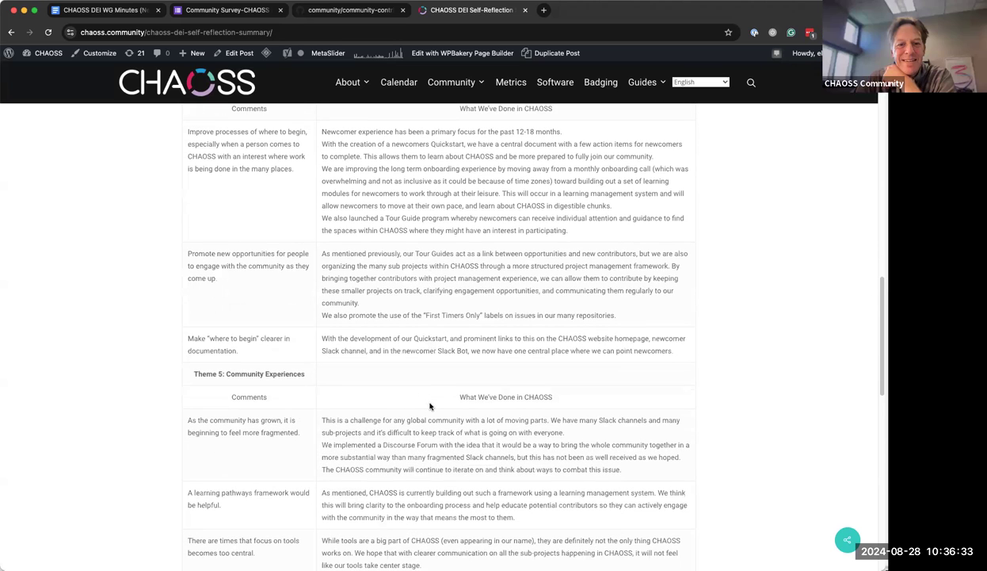
scroll(430, 406, "down", 1)
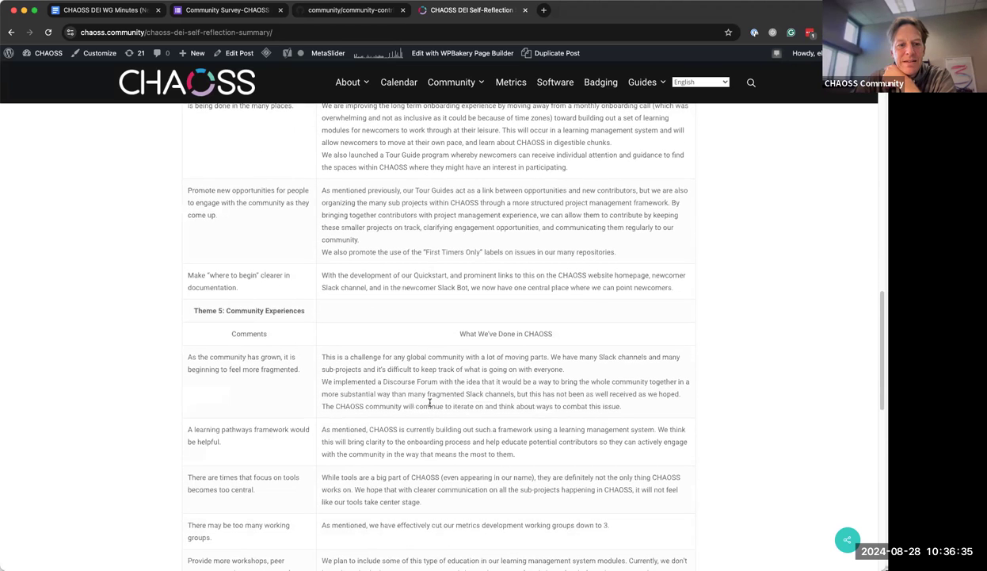
scroll(431, 404, "down", 1)
scroll(431, 406, "down", 1)
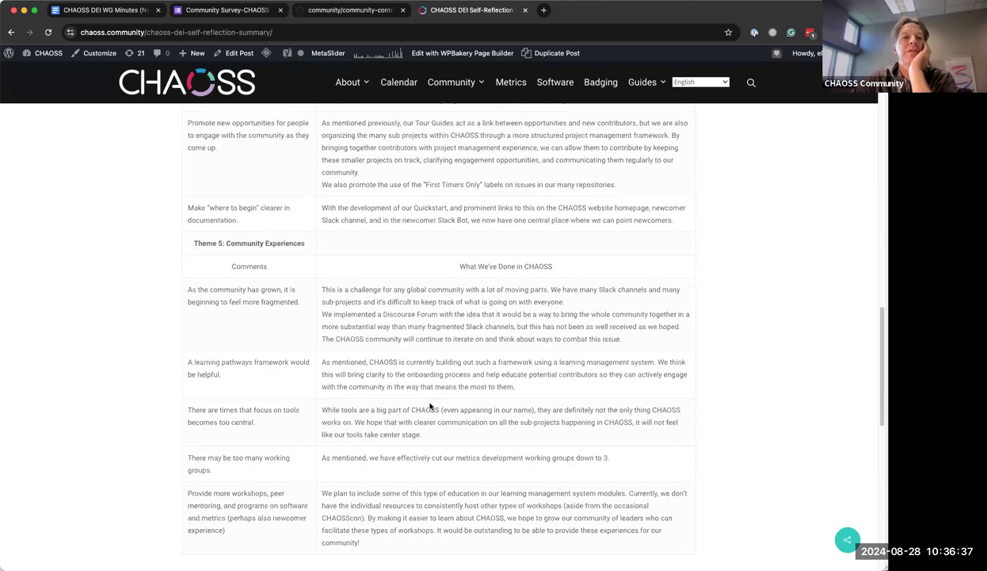
scroll(430, 404, "up", 15)
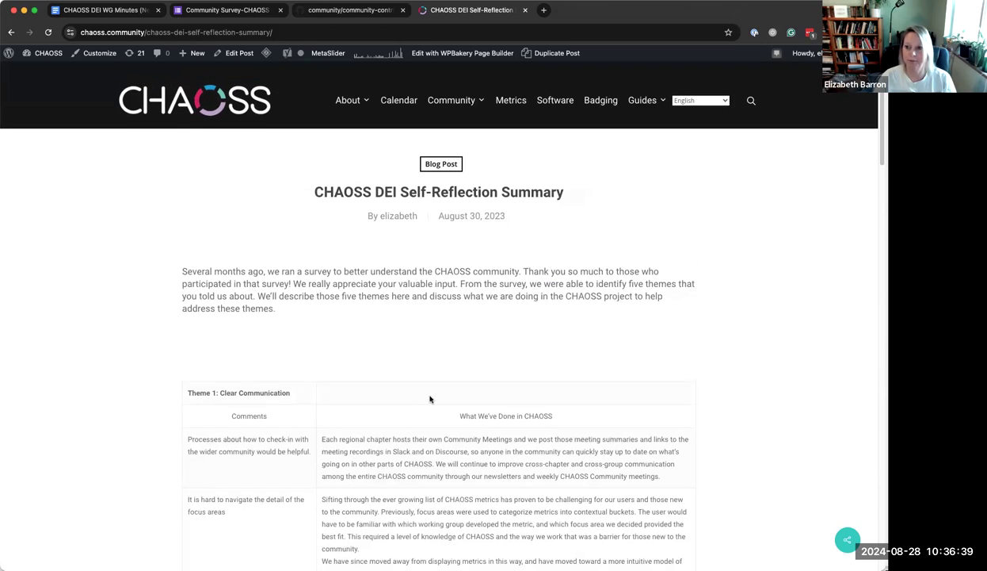
- In the minutes, change the tip line to 'Tip of the week in slack for reminders (as below)'
left_click(108, 10)
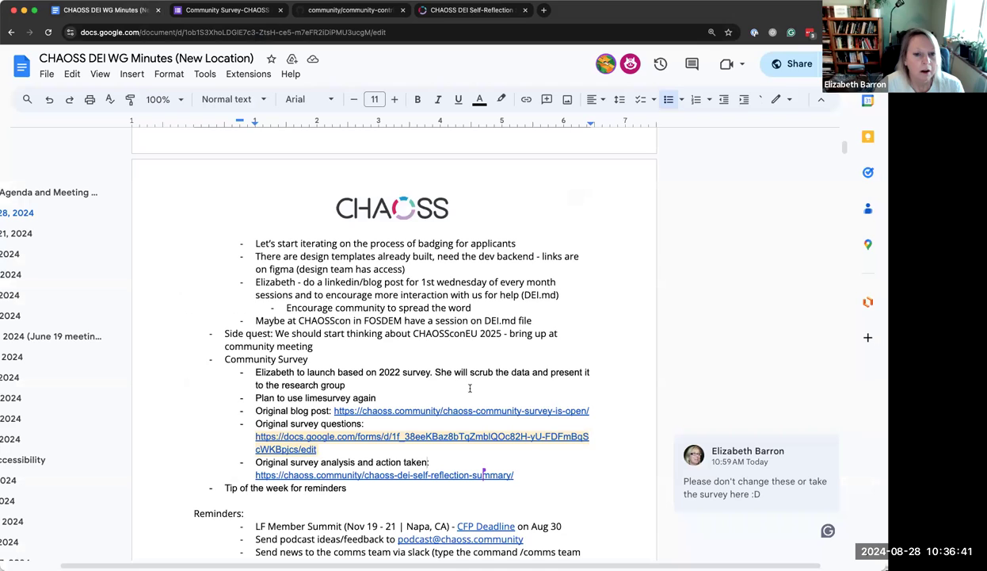
left_click(531, 475)
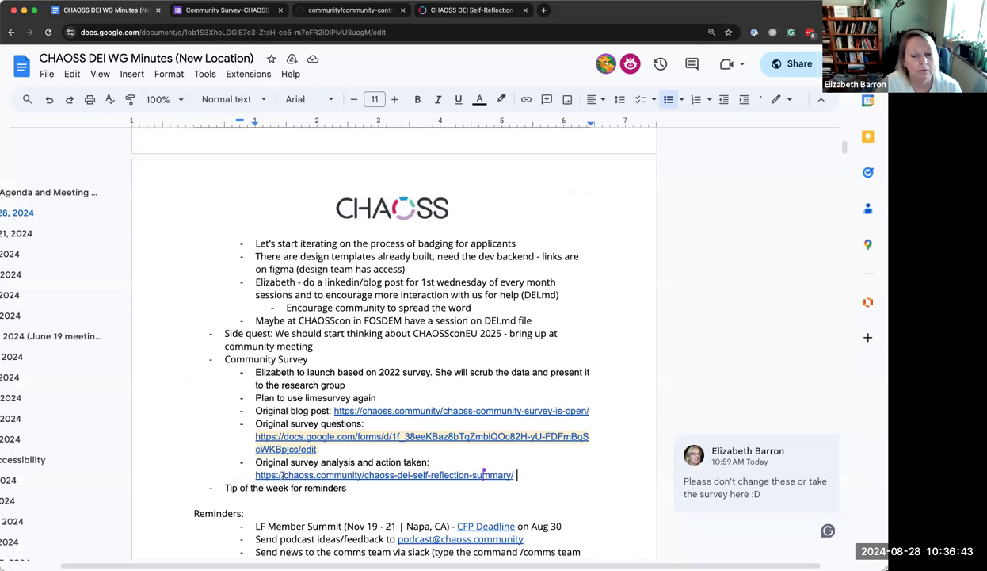
left_click(302, 490)
type("in  ")
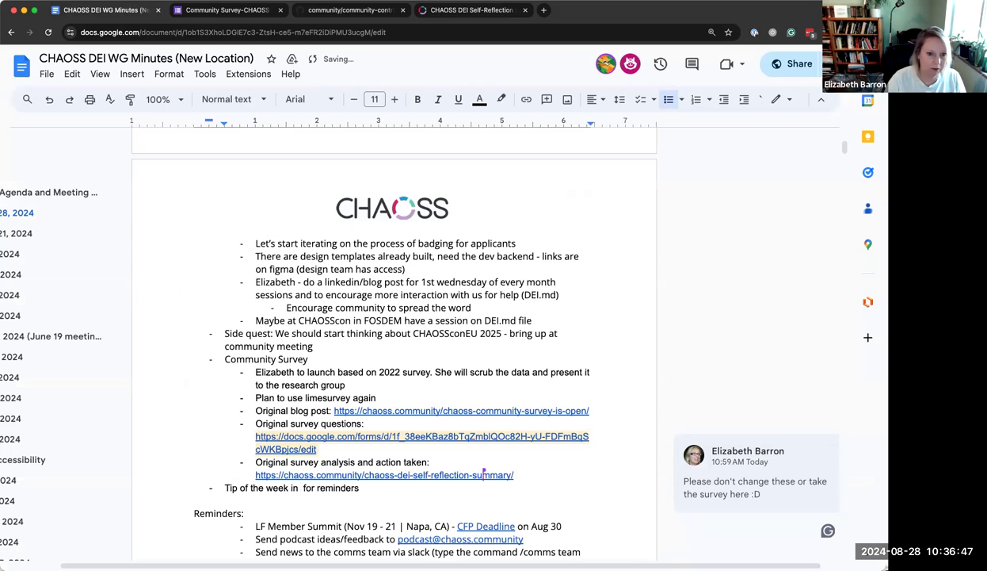
type("slack")
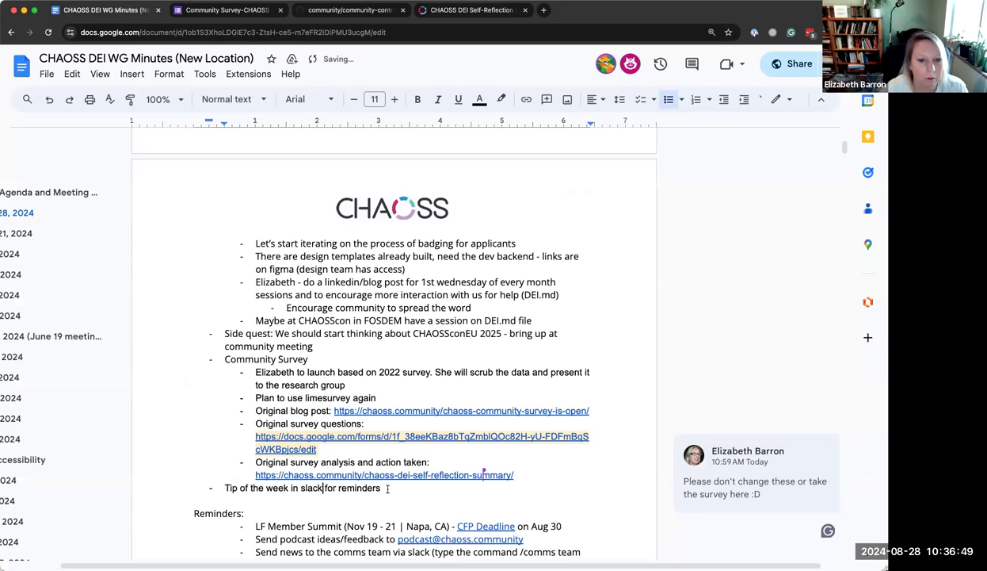
type(" for reminders (as below)")
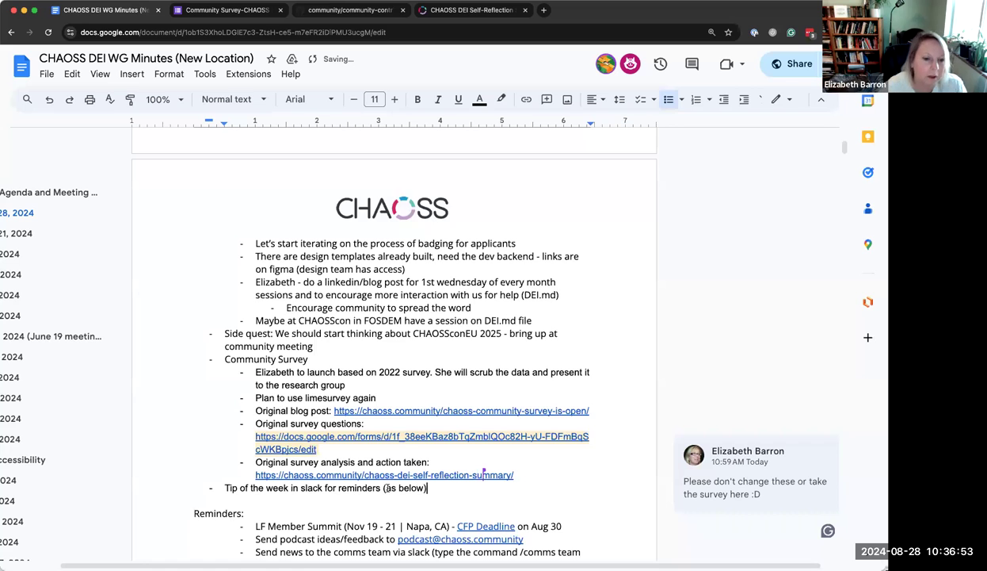
scroll(387, 487, "down", 5)
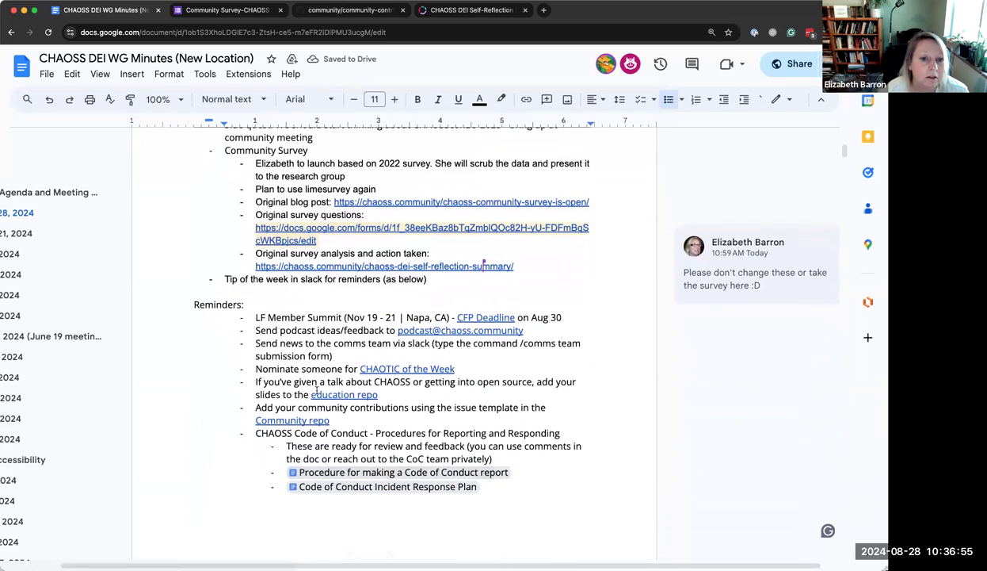
- Select the LF Member Summit event name and show the CFP Deadline link's preview card
left_click_drag(255, 315, 564, 316)
left_click(564, 315)
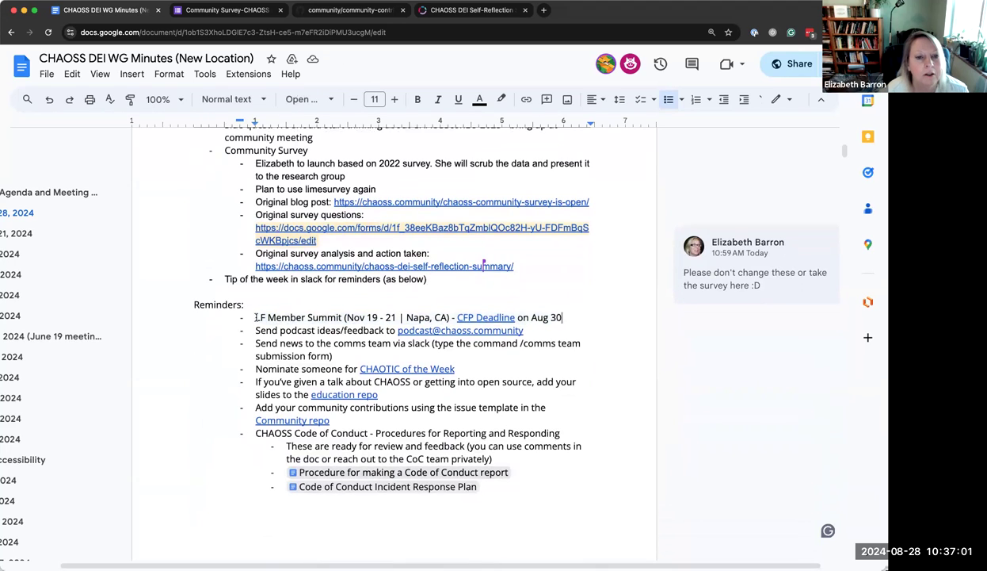
left_click_drag(254, 317, 343, 317)
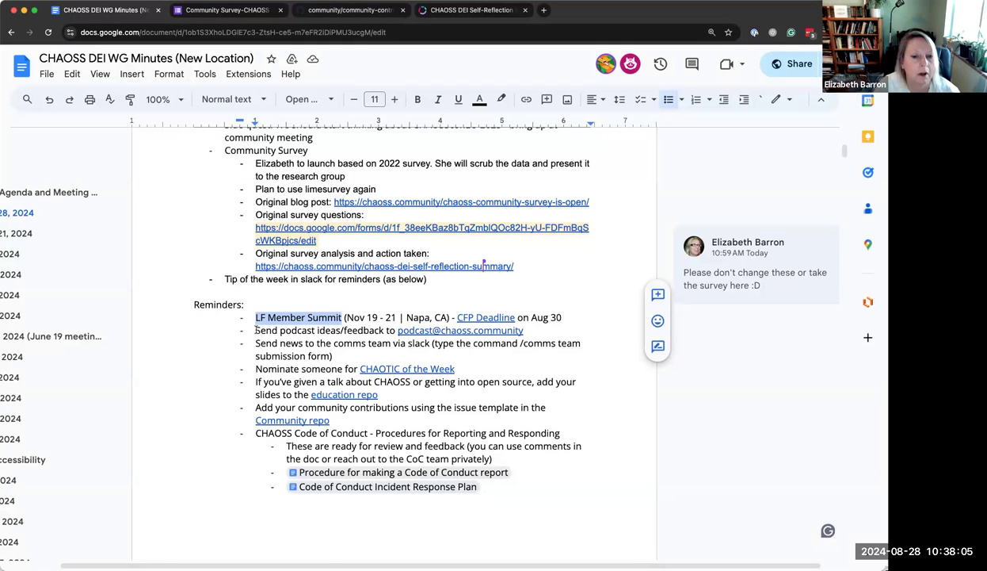
left_click(489, 314)
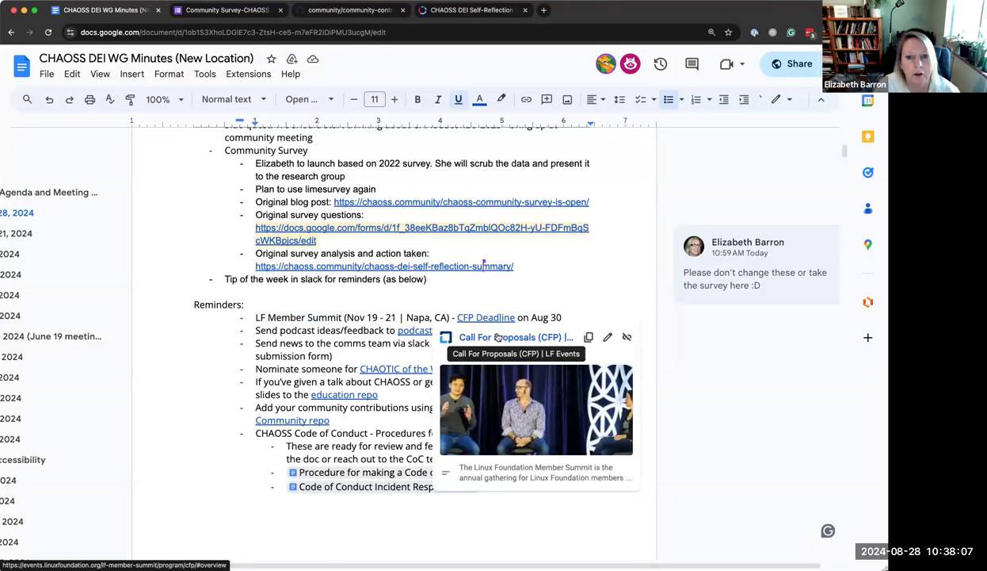
- Open the LF Member Summit CFP page and highlight the healthy open source projects topic heading
left_click(485, 333)
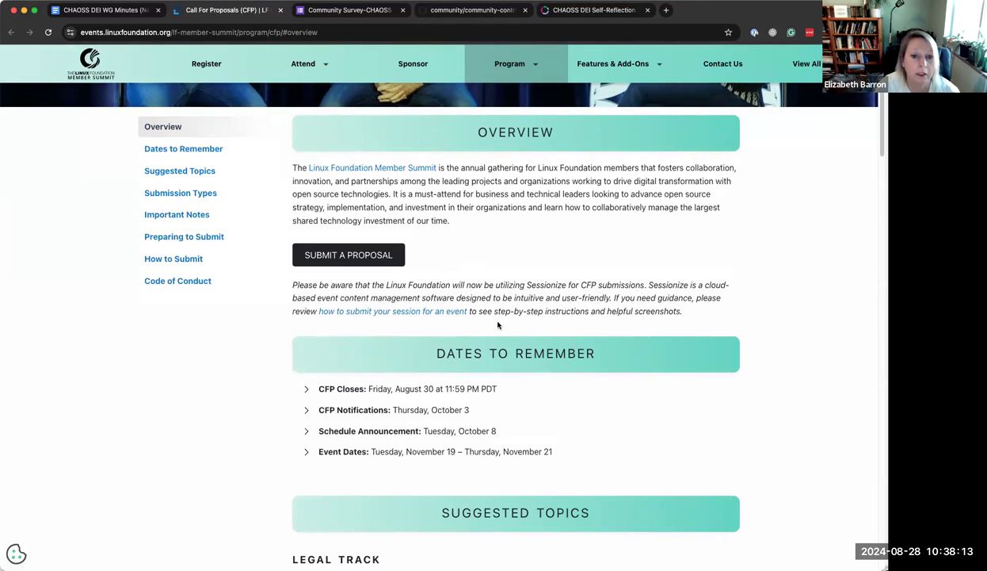
scroll(497, 323, "down", 5)
scroll(497, 323, "down", 3)
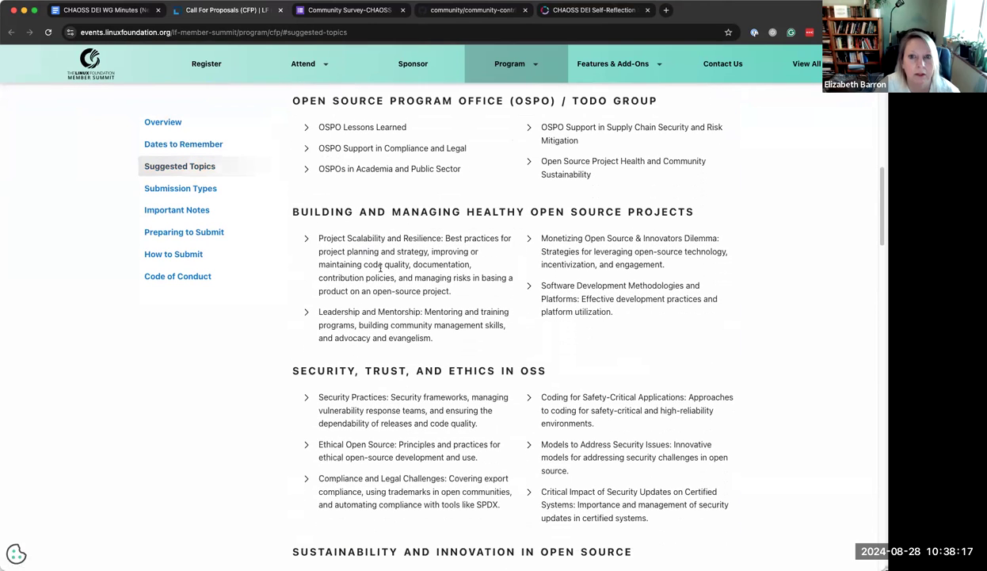
left_click_drag(292, 211, 687, 212)
scroll(495, 337, "up", 15)
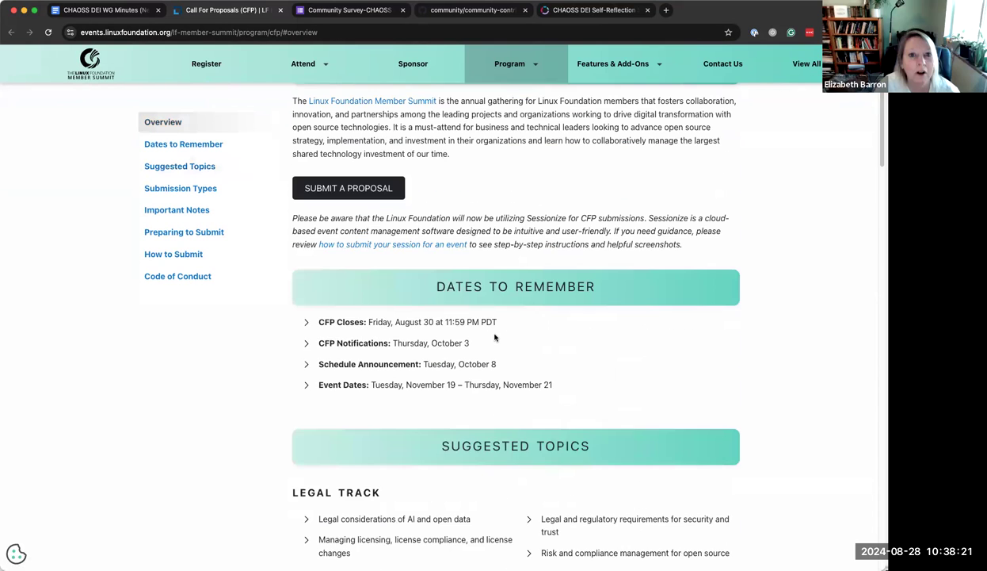
scroll(494, 336, "up", 5)
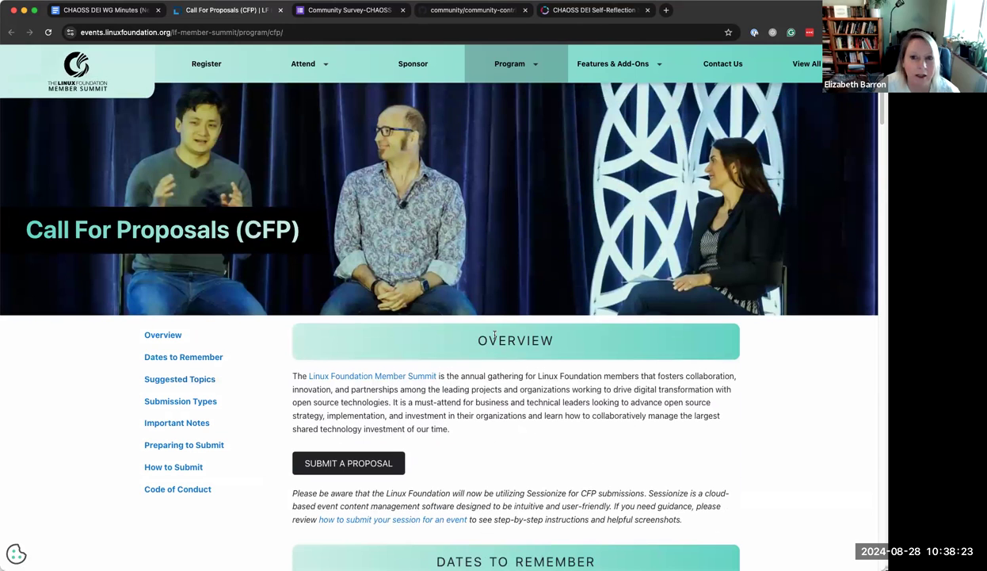
- Review the CFP dates and suggested topics, then go back to the CHAOSS DEI WG Minutes
scroll(494, 336, "down", 6)
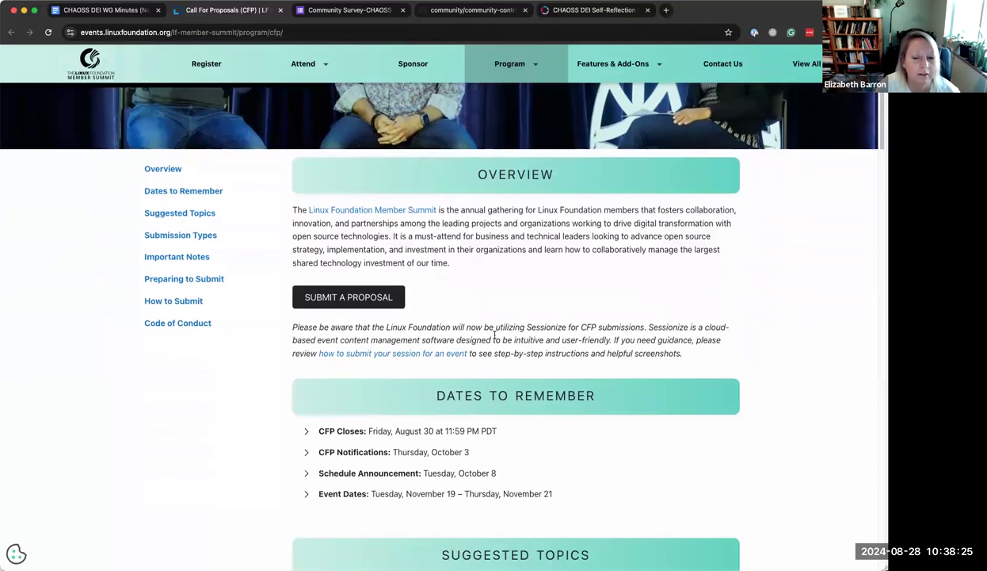
scroll(489, 365, "down", 3)
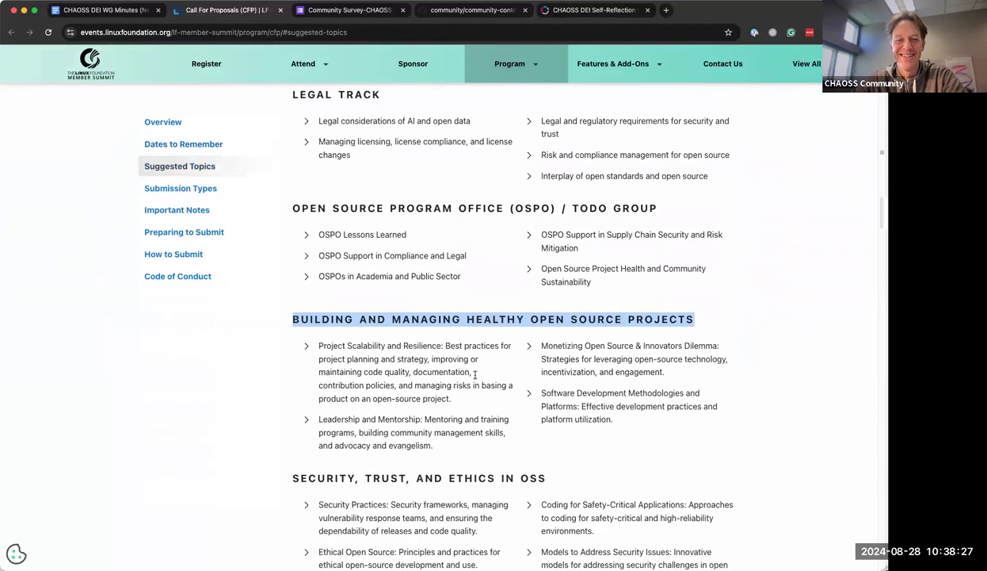
scroll(476, 374, "down", 3)
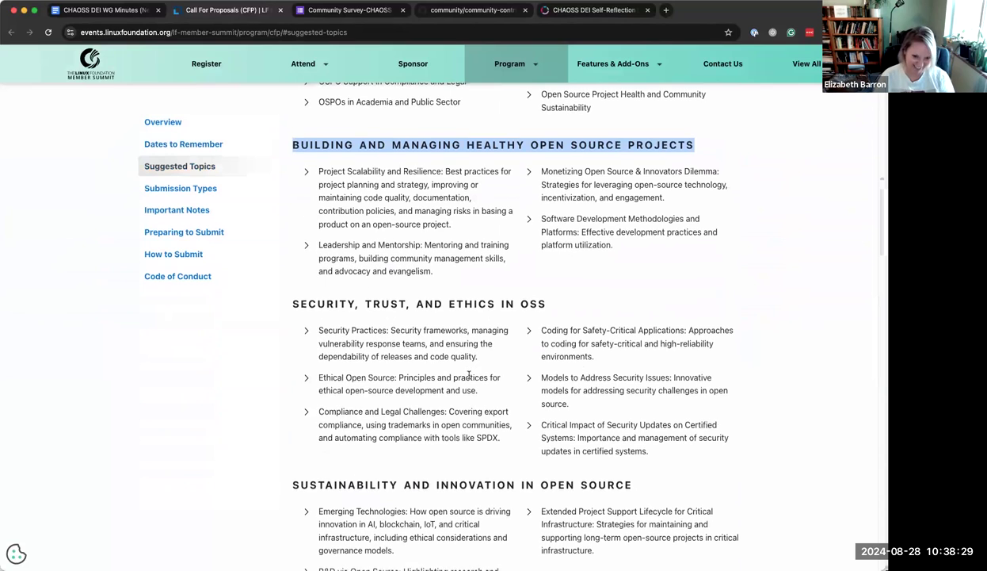
scroll(469, 375, "up", 5)
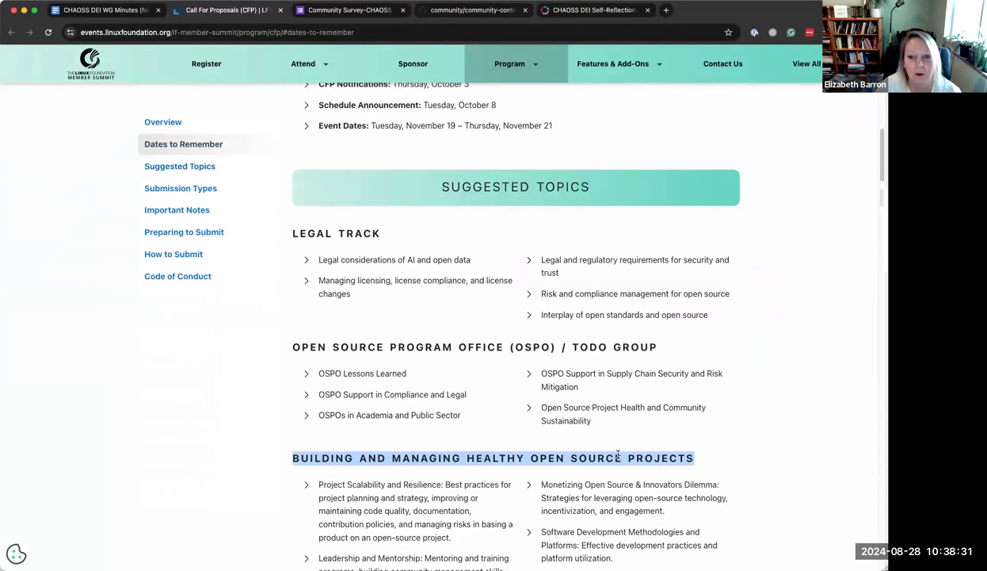
scroll(262, 170, "up", 5)
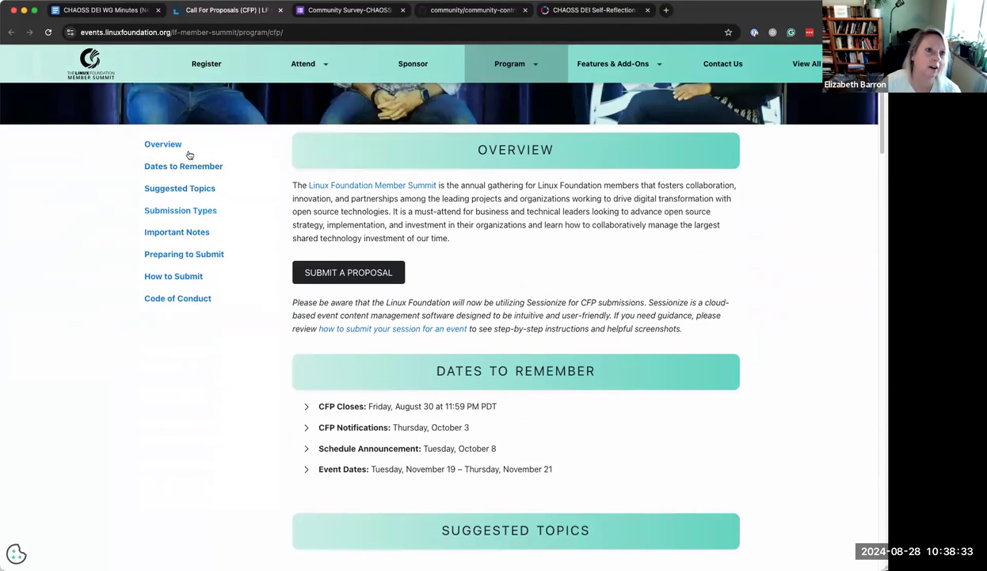
left_click(99, 9)
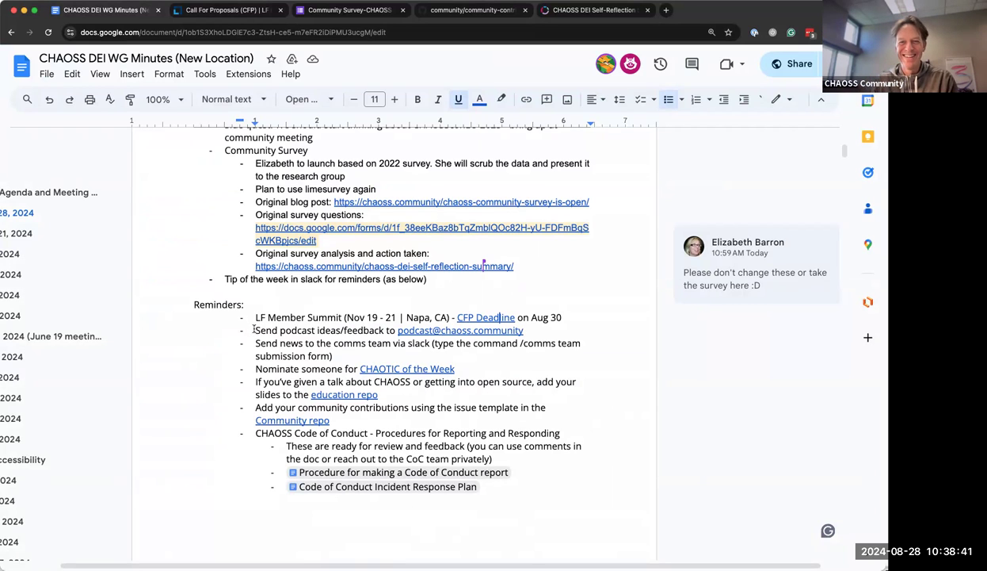
left_click_drag(255, 330, 527, 334)
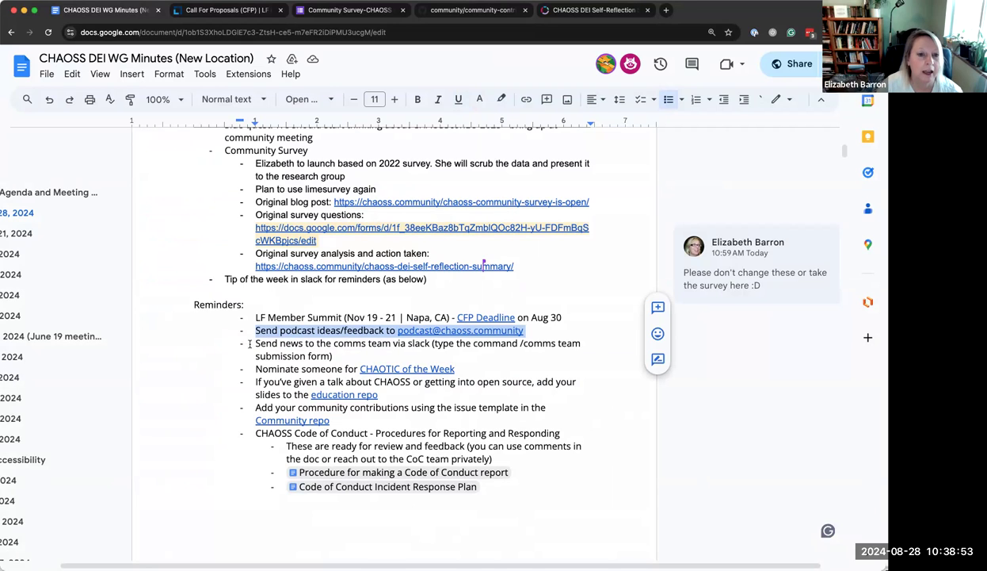
left_click_drag(255, 342, 335, 356)
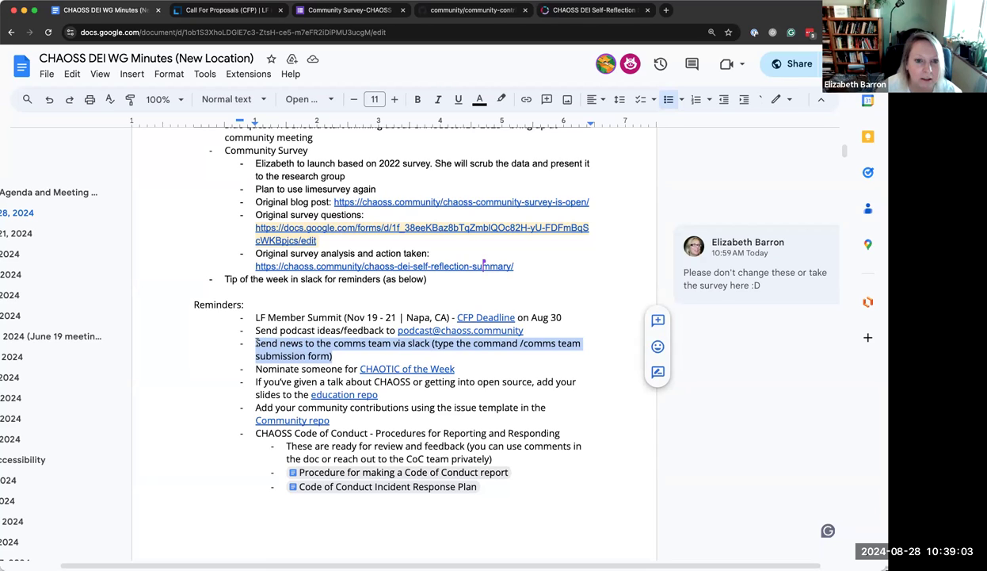
left_click_drag(256, 368, 409, 370)
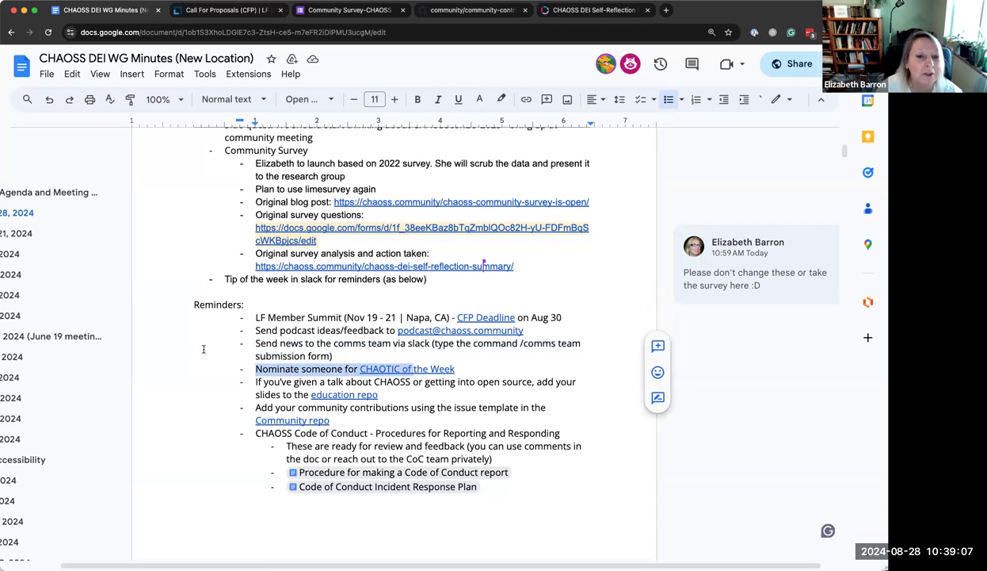
left_click_drag(253, 343, 336, 357)
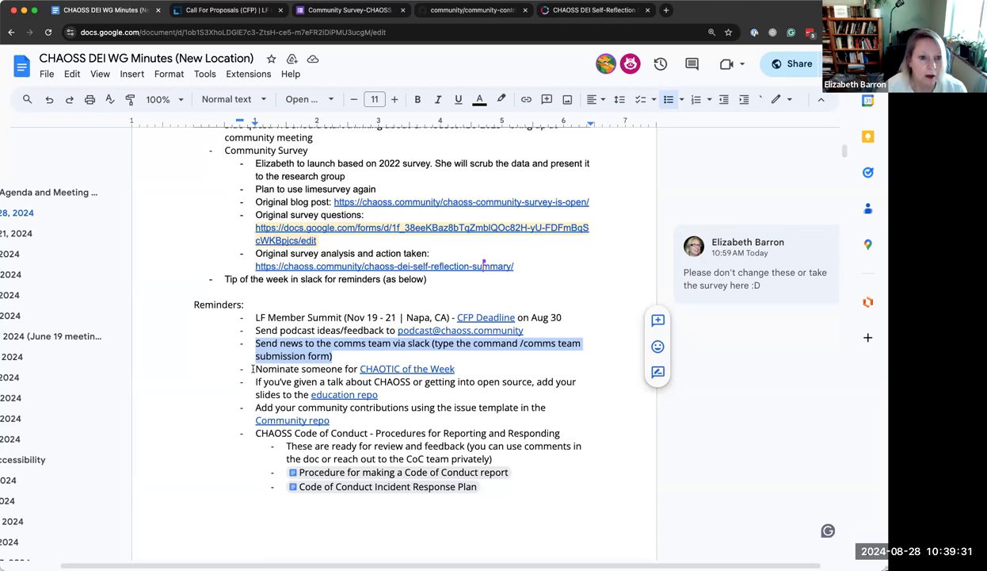
left_click_drag(253, 369, 458, 370)
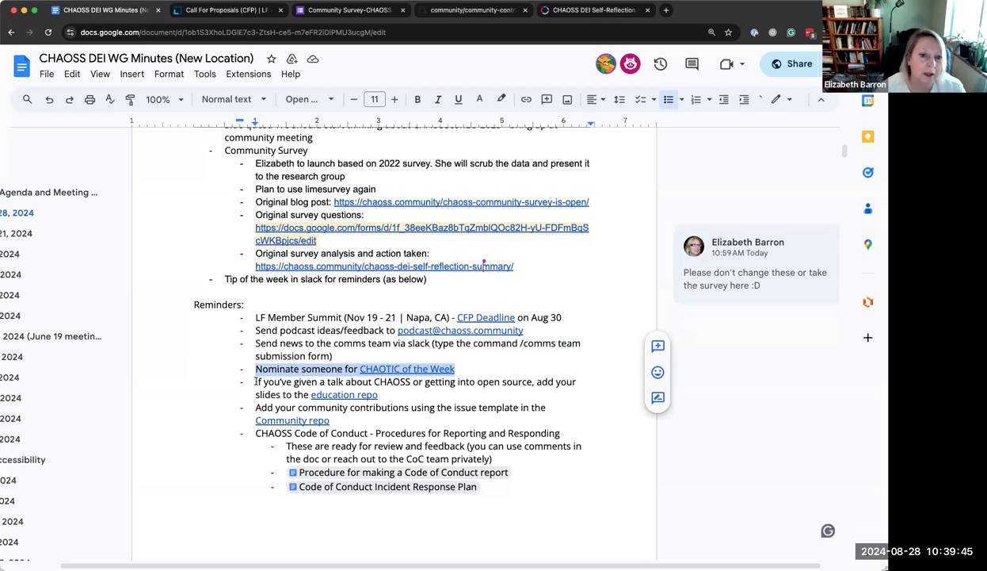
left_click_drag(256, 381, 394, 391)
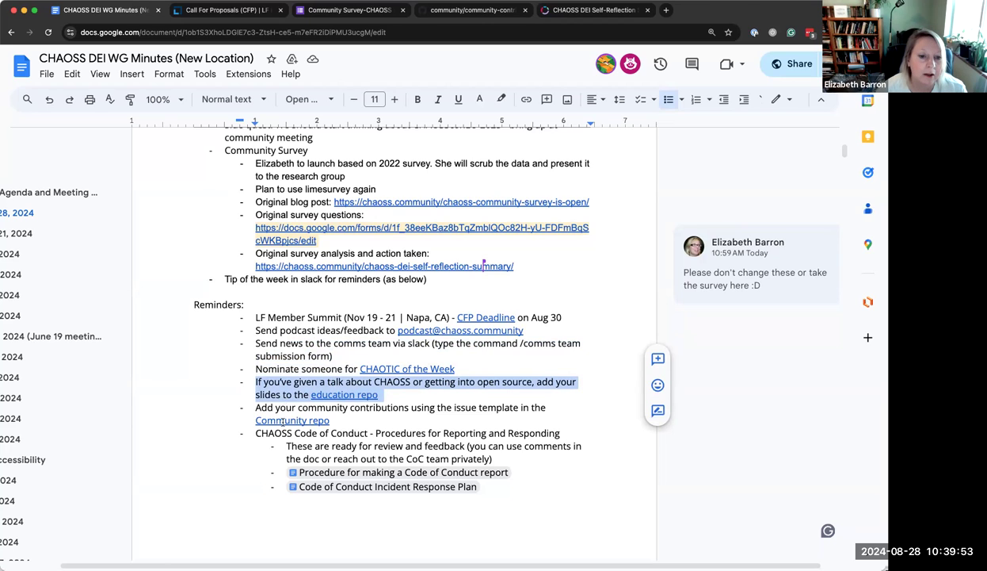
left_click(249, 421)
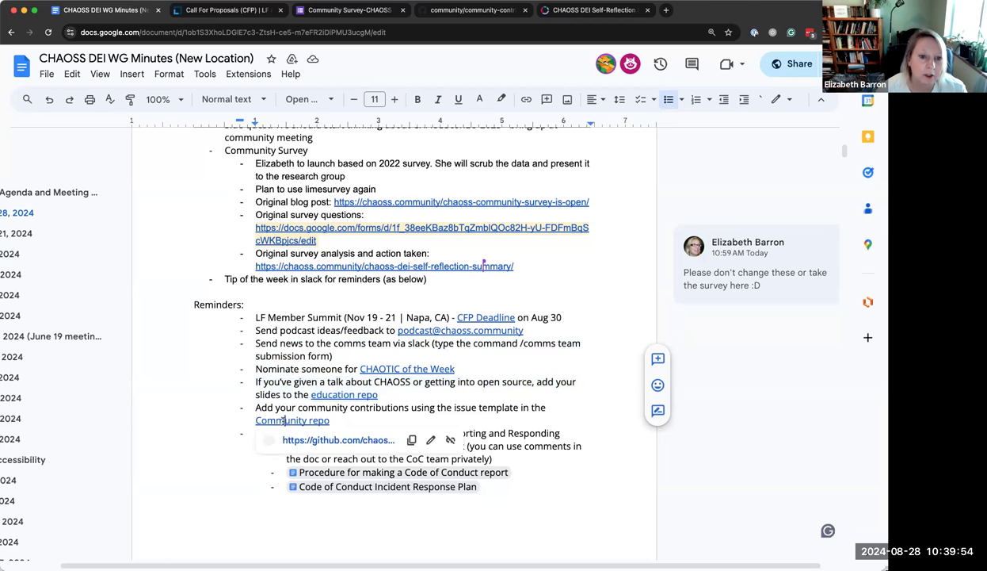
left_click(204, 437)
left_click_drag(253, 433, 502, 485)
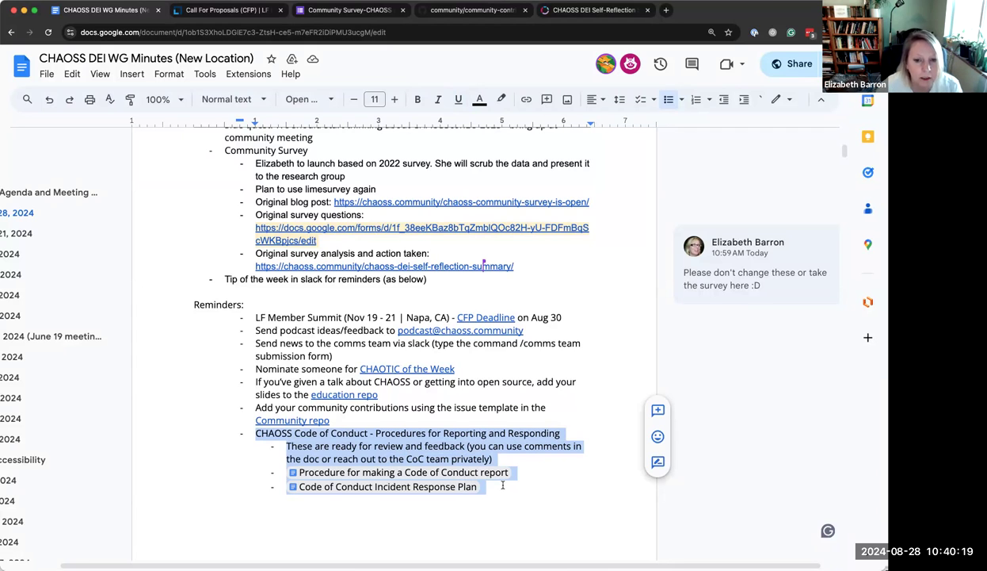
scroll(503, 485, "down", 2)
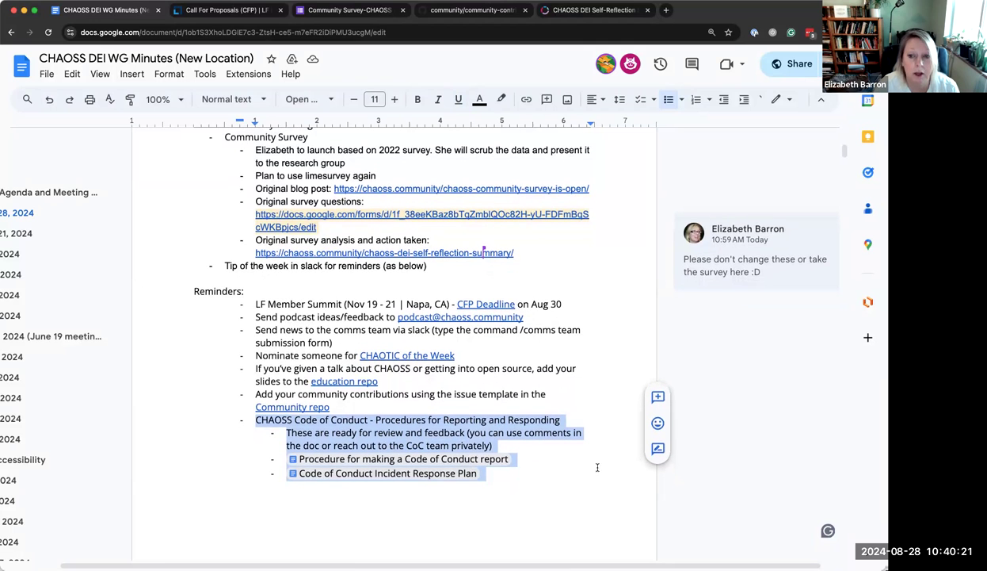
scroll(595, 468, "down", 7)
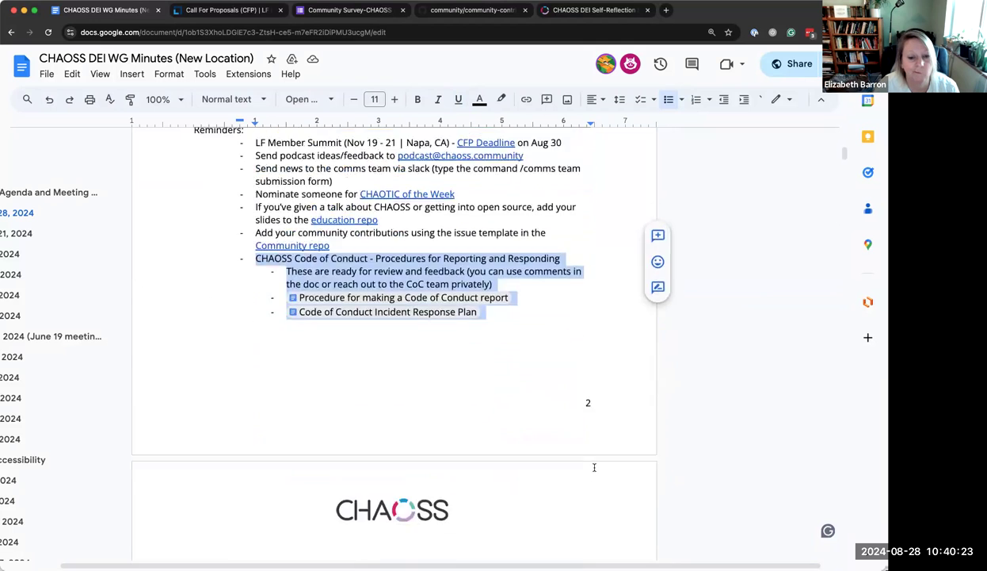
scroll(594, 467, "up", 6)
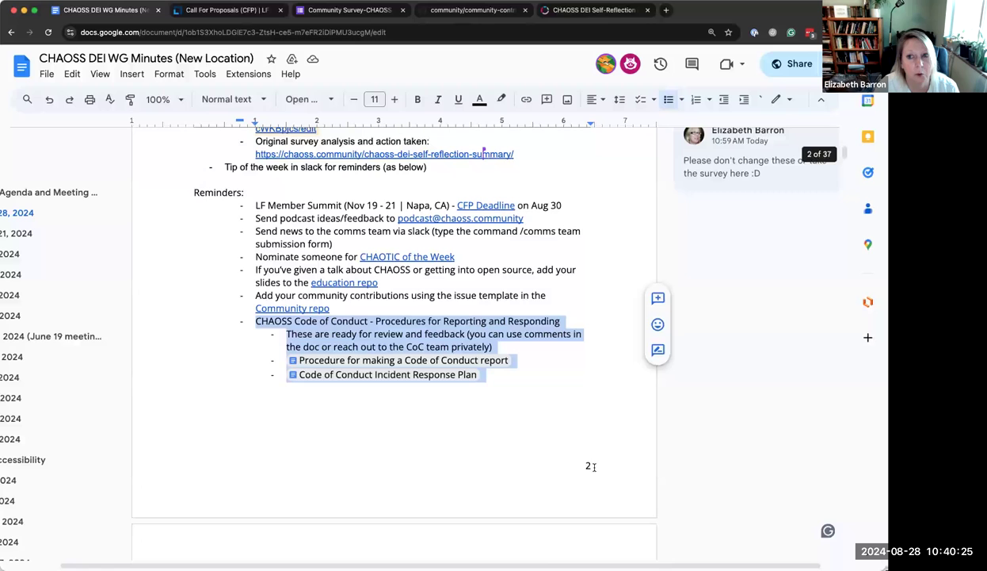
scroll(728, 466, "up", 8)
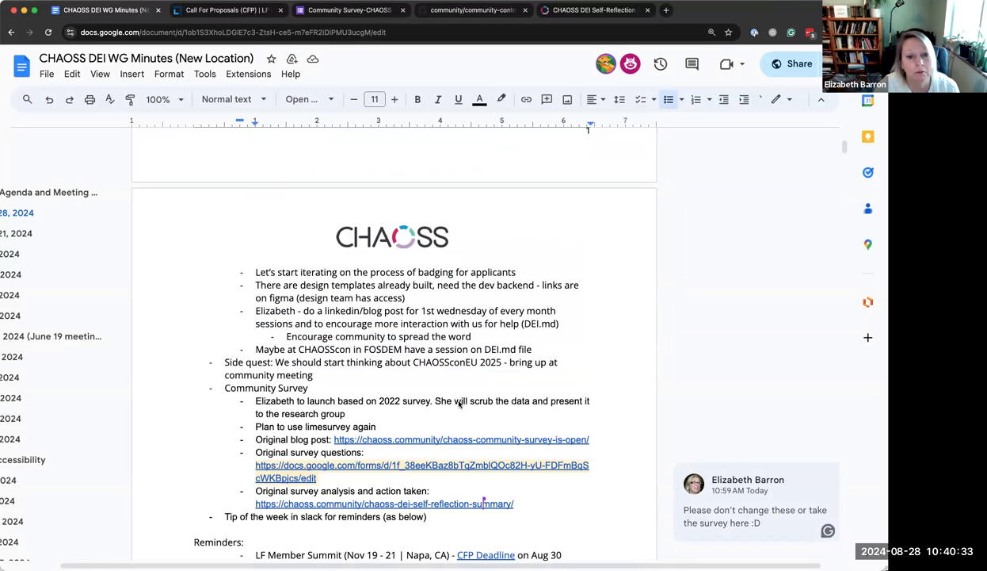
scroll(462, 426, "up", 2)
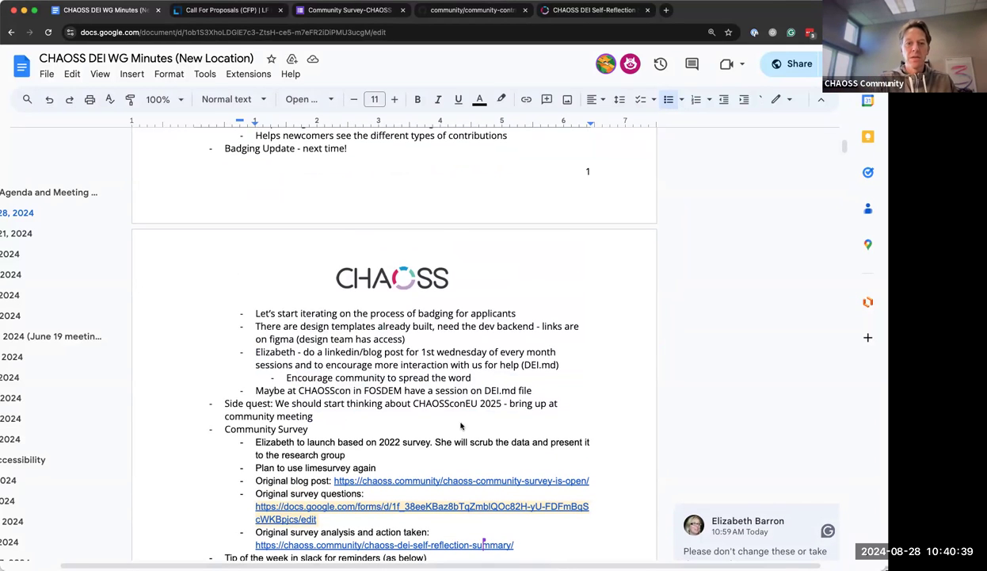
scroll(461, 426, "up", 3)
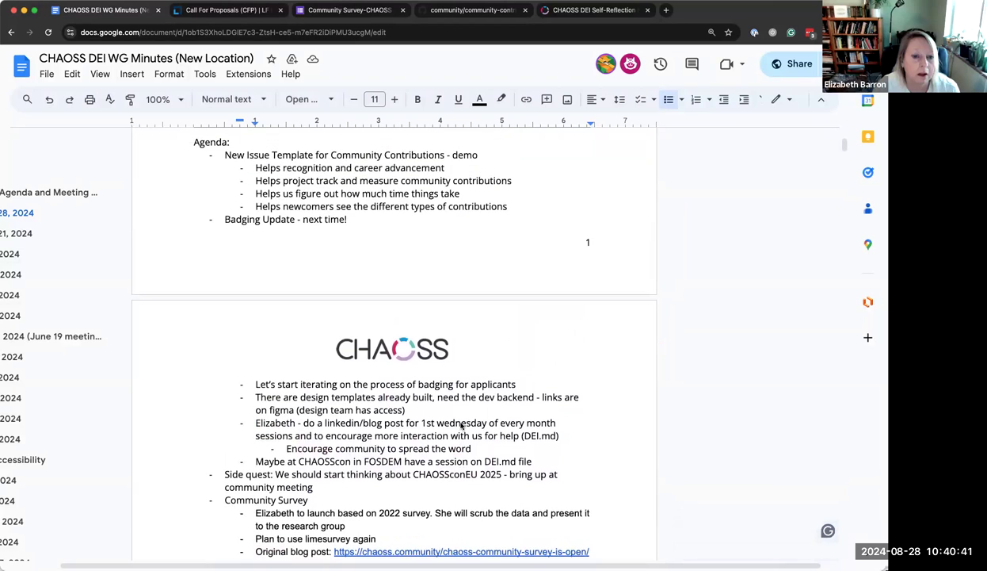
scroll(456, 426, "up", 5)
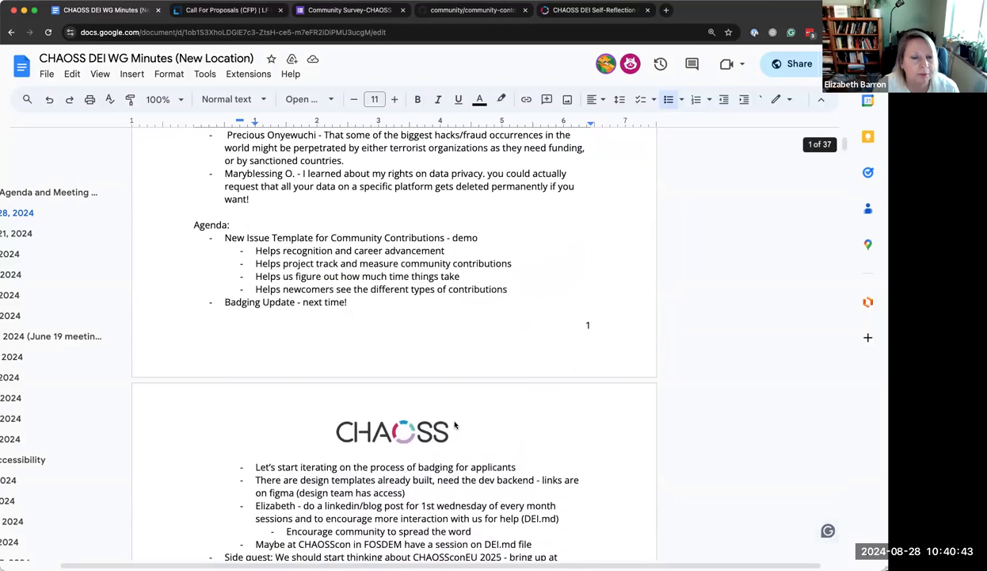
scroll(454, 428, "up", 4)
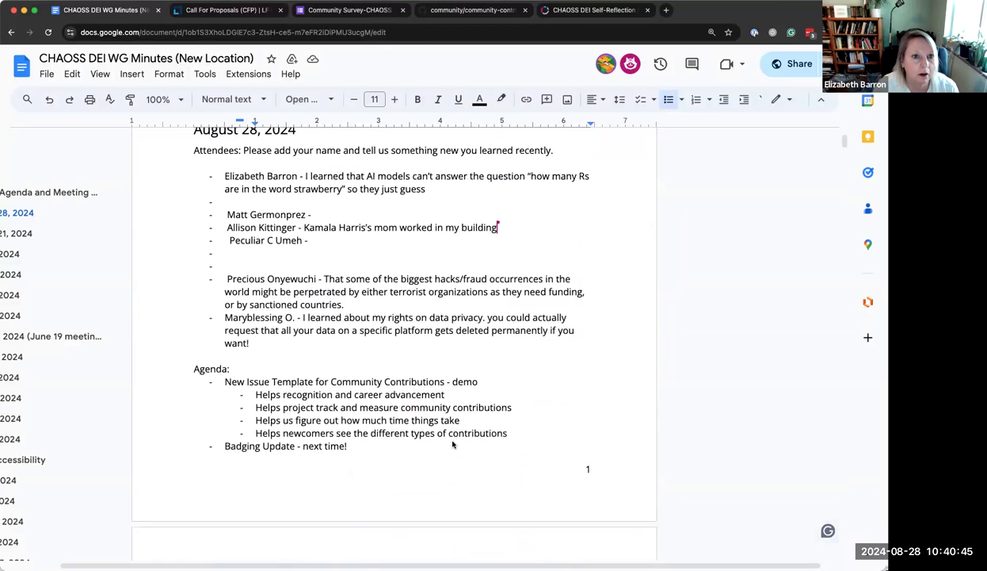
scroll(453, 445, "down", 1)
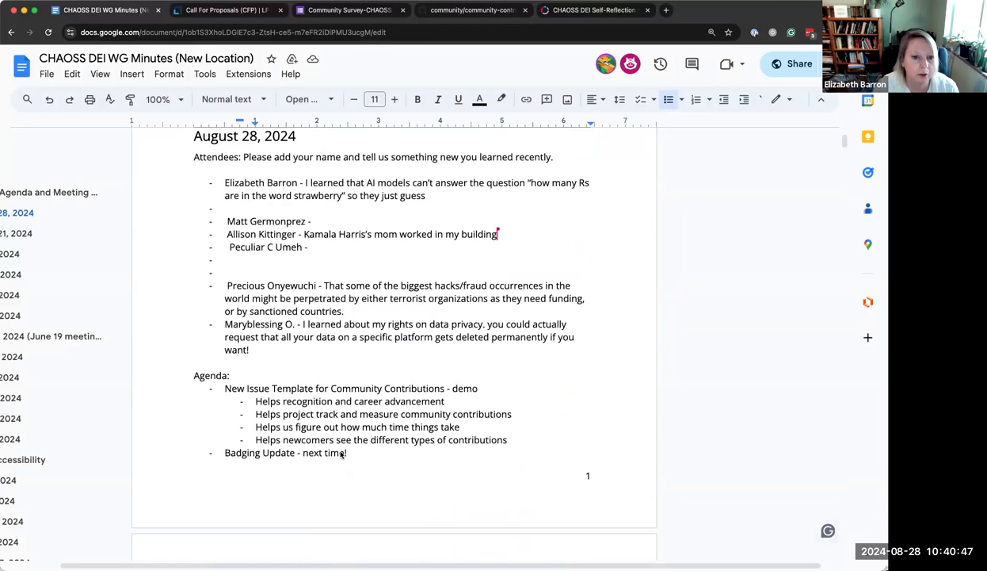